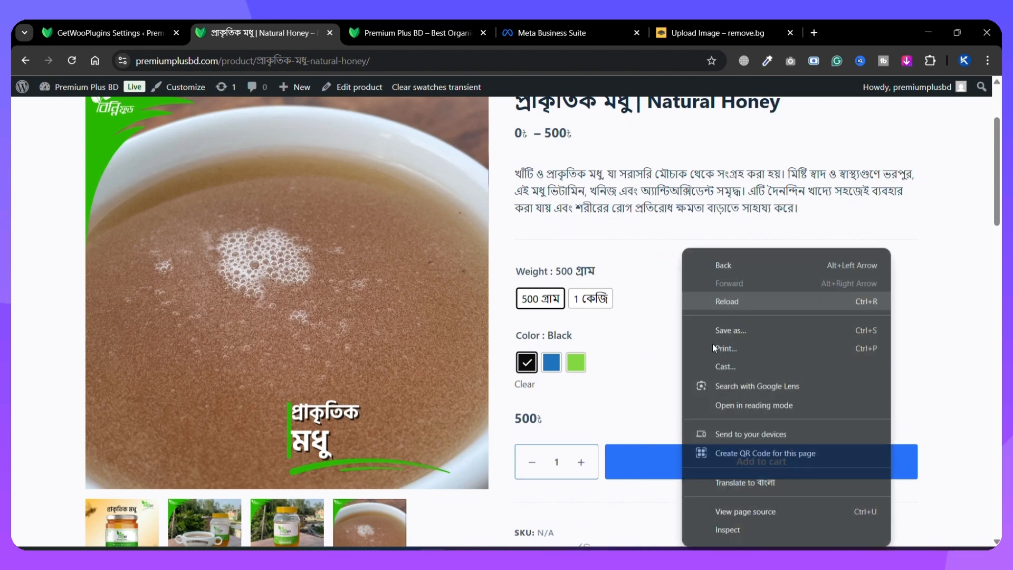
Step: Open the honey product page in the iPhone SE mobile preview and try the 1 কেজি and 500 গ্রাম weight options
click(732, 531)
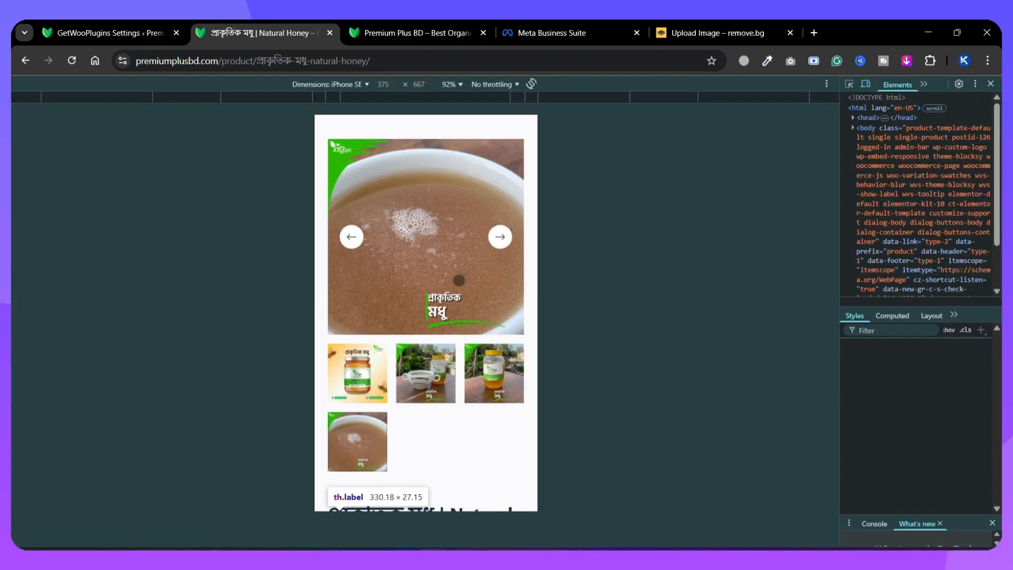
scroll(449, 266, down, 10)
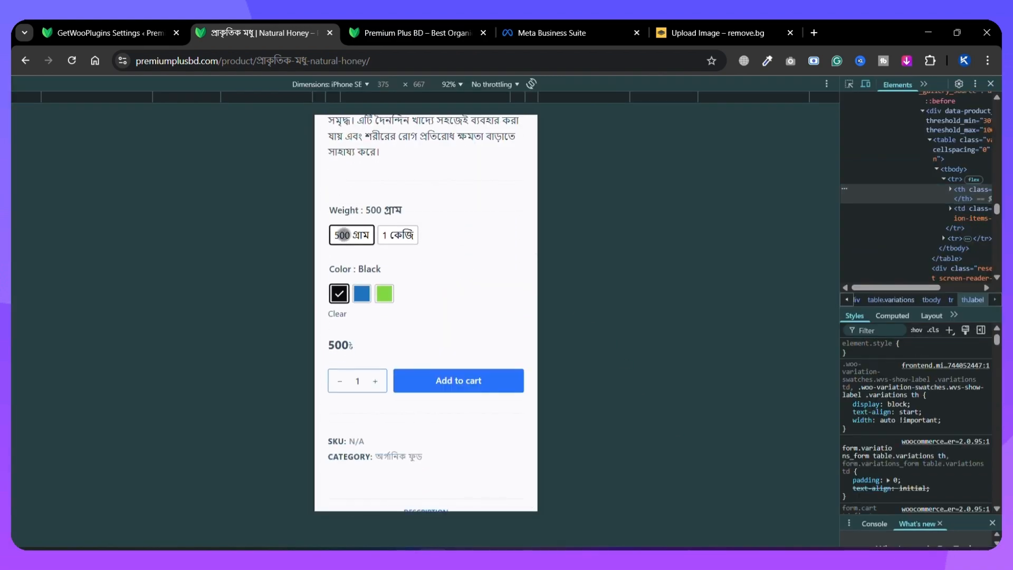
click(397, 235)
click(354, 237)
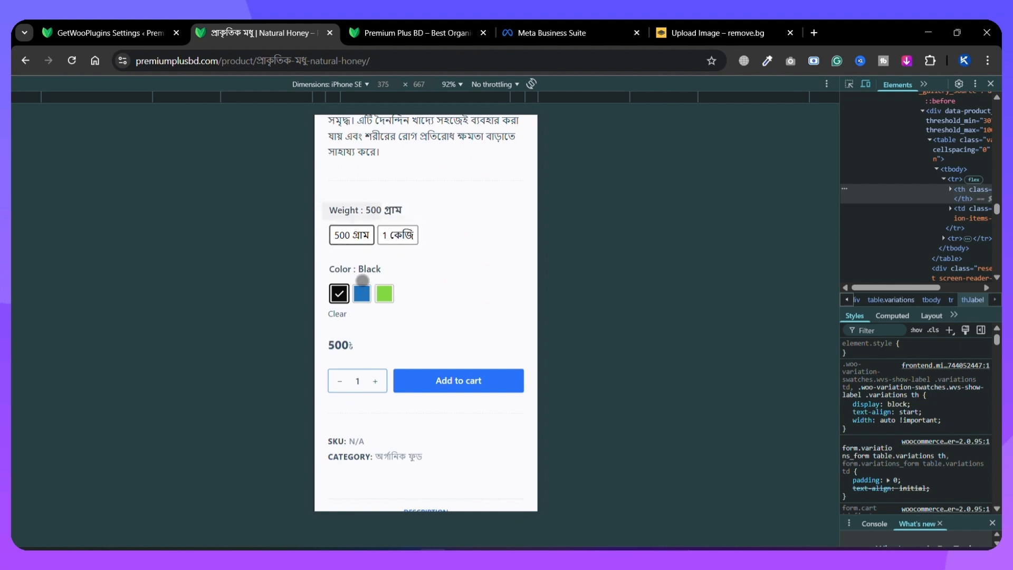
Step: Test the color swatches by switching between Blue and Green on the mobile product page
click(361, 293)
click(384, 293)
click(362, 293)
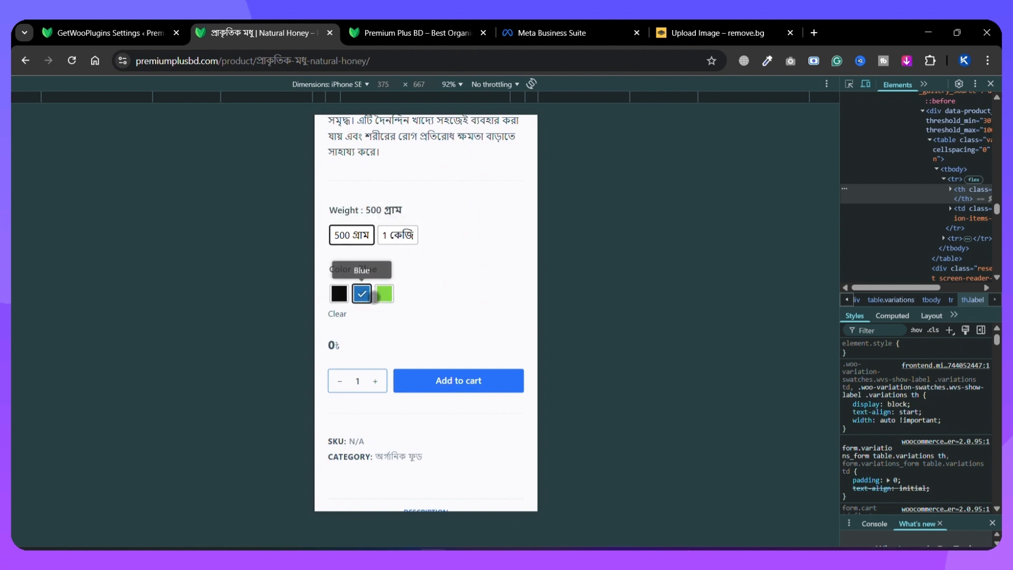
click(384, 293)
click(362, 293)
Step: Test the 1 কেজি weight, the Black color and the 500 গ্রাম weight on the mobile product page
click(387, 235)
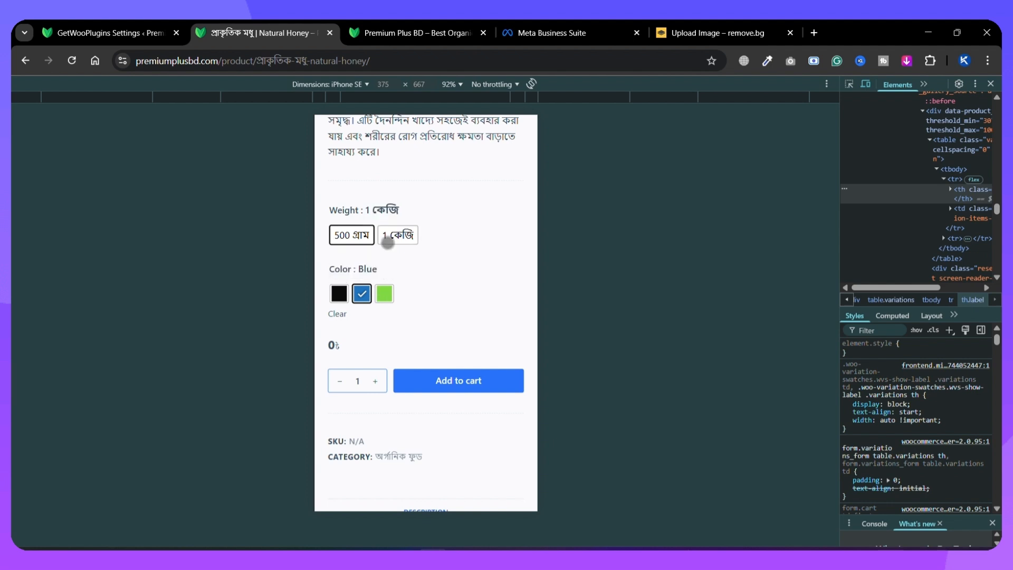
click(339, 293)
click(351, 235)
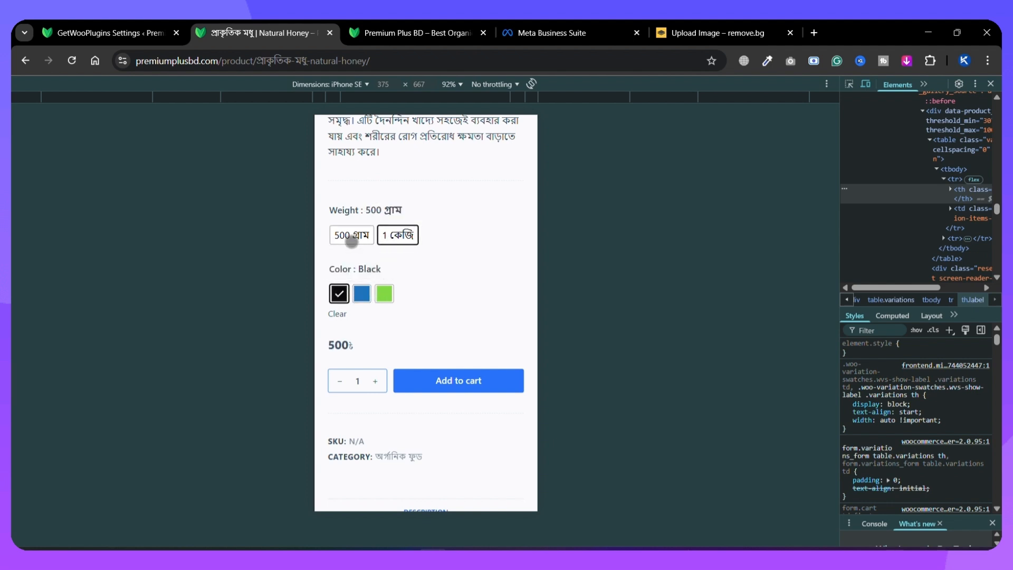
Step: Try the 1 কেজি weight with Blue, return to 500 গ্রাম with Black, and close the developer tools
scroll(408, 270, up, 1)
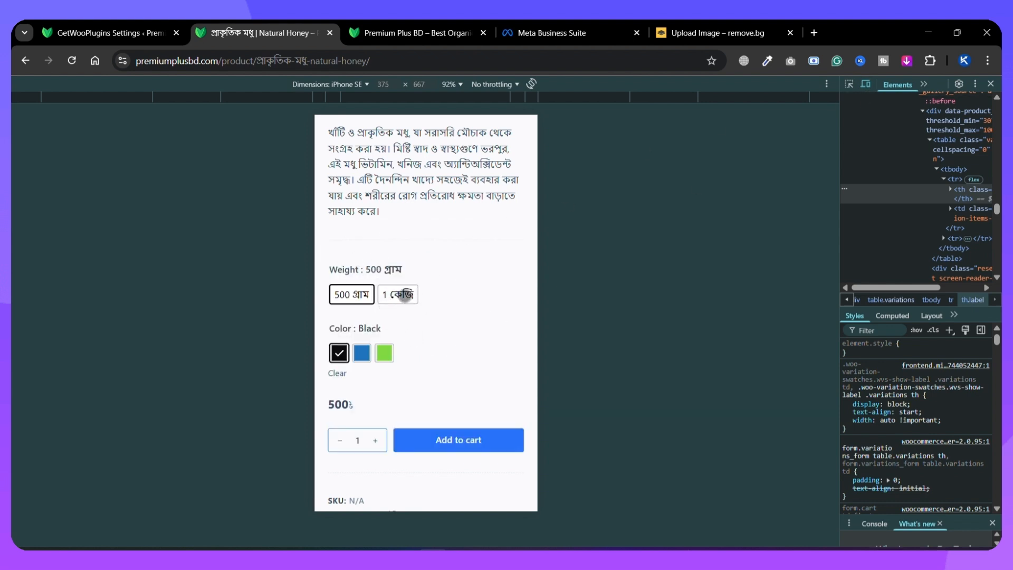
click(402, 294)
click(361, 352)
click(351, 294)
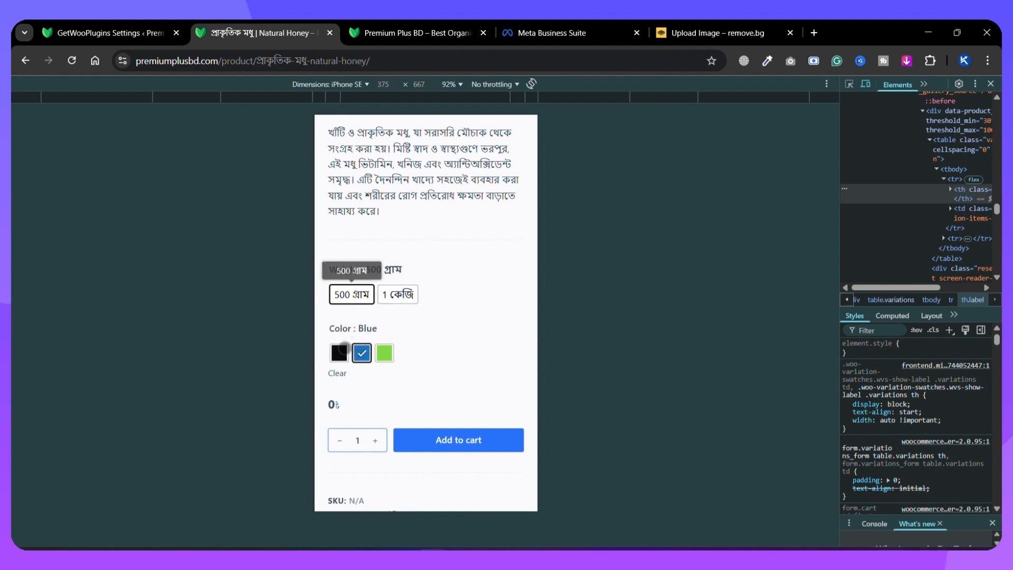
click(339, 352)
click(990, 83)
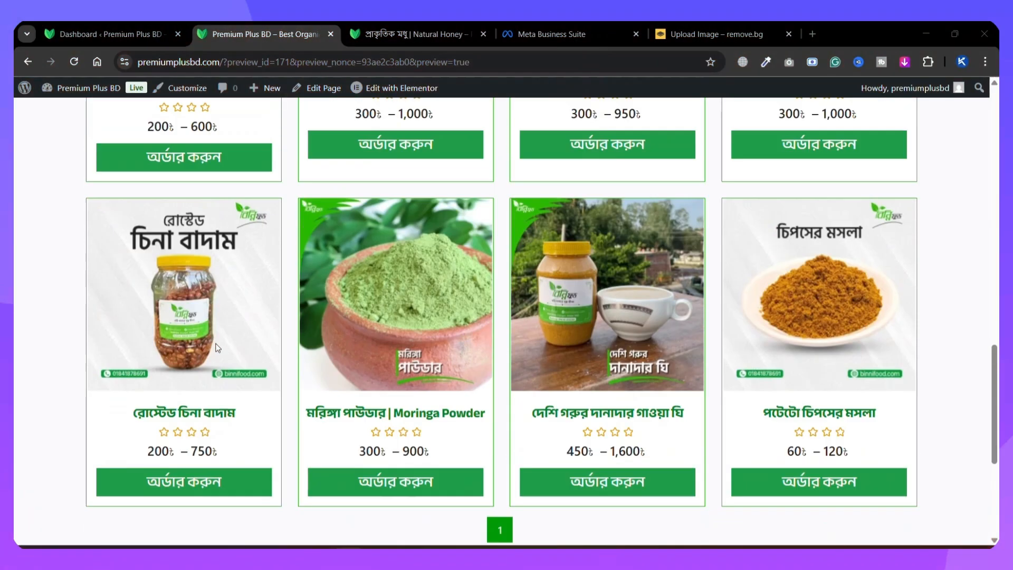
Step: Examine the storefront's product grid and the Natural Honey product page, including its stock status and purchase options
scroll(216, 347, up, 1)
scroll(220, 340, down, 3)
scroll(220, 340, up, 3)
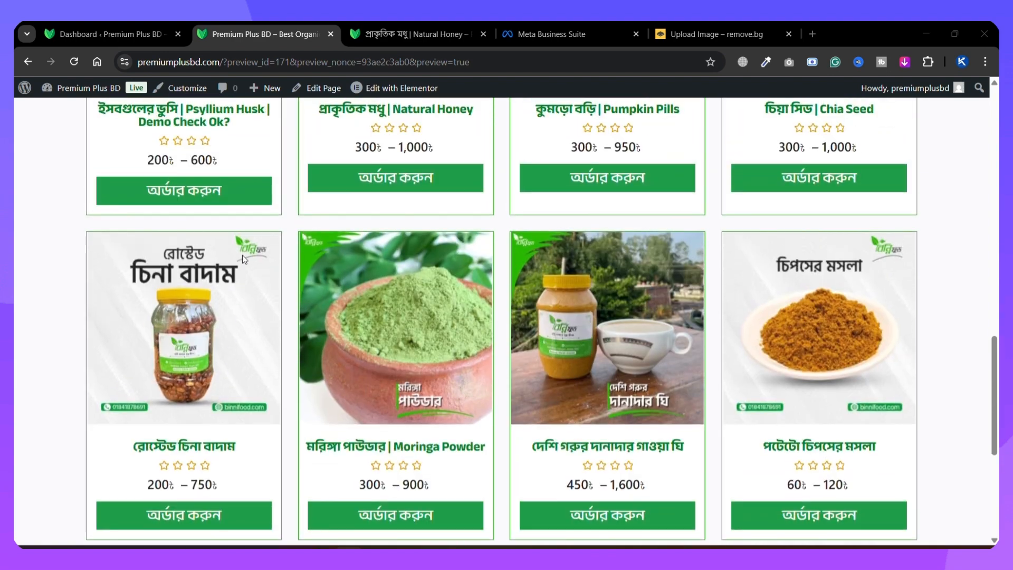
click(379, 24)
scroll(263, 264, down, 3)
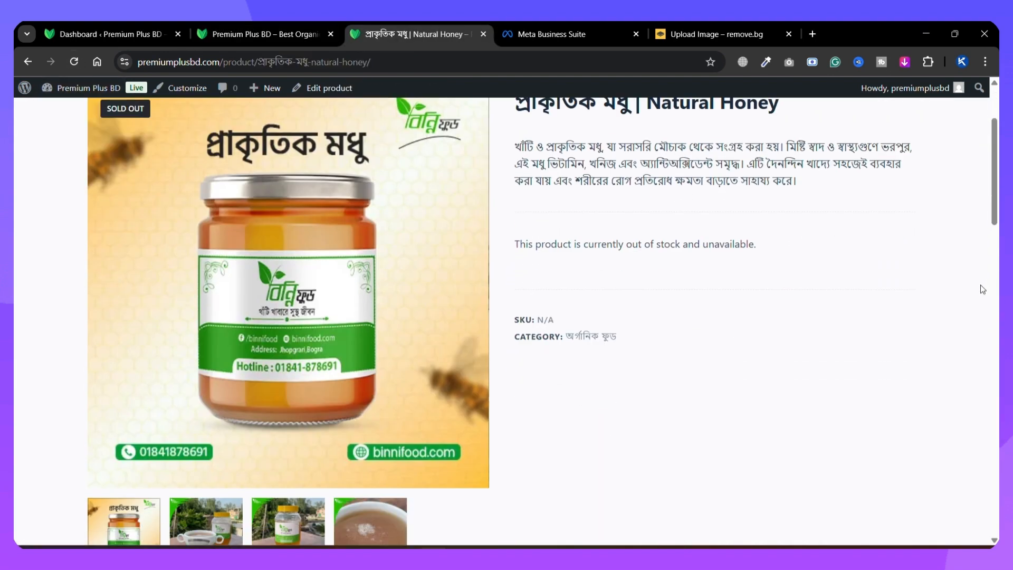
scroll(705, 275, up, 1)
scroll(706, 275, up, 3)
scroll(593, 225, down, 1)
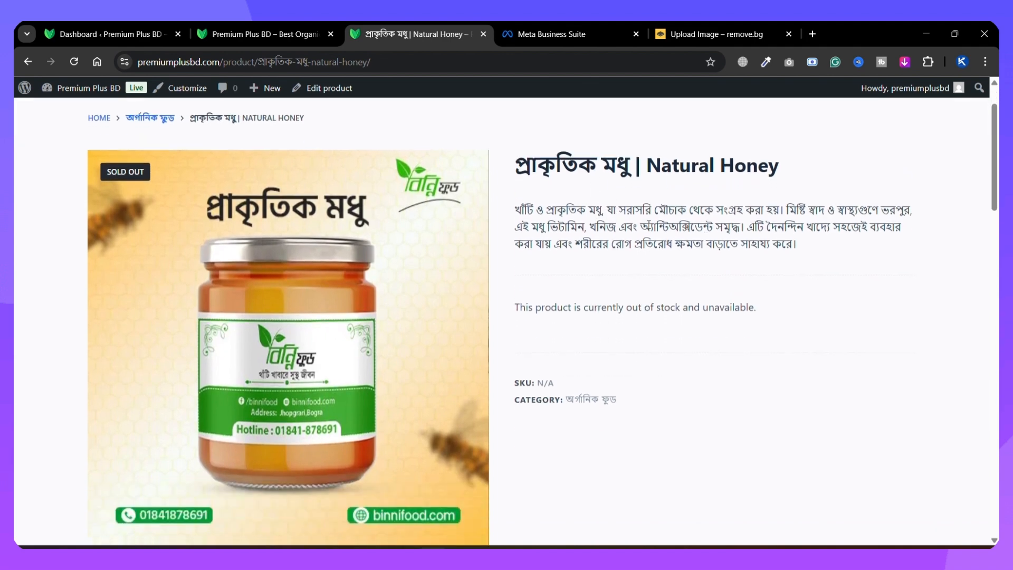
scroll(649, 242, down, 1)
Step: Open the product attributes list in the WordPress dashboard and point out the Weight attribute
click(63, 27)
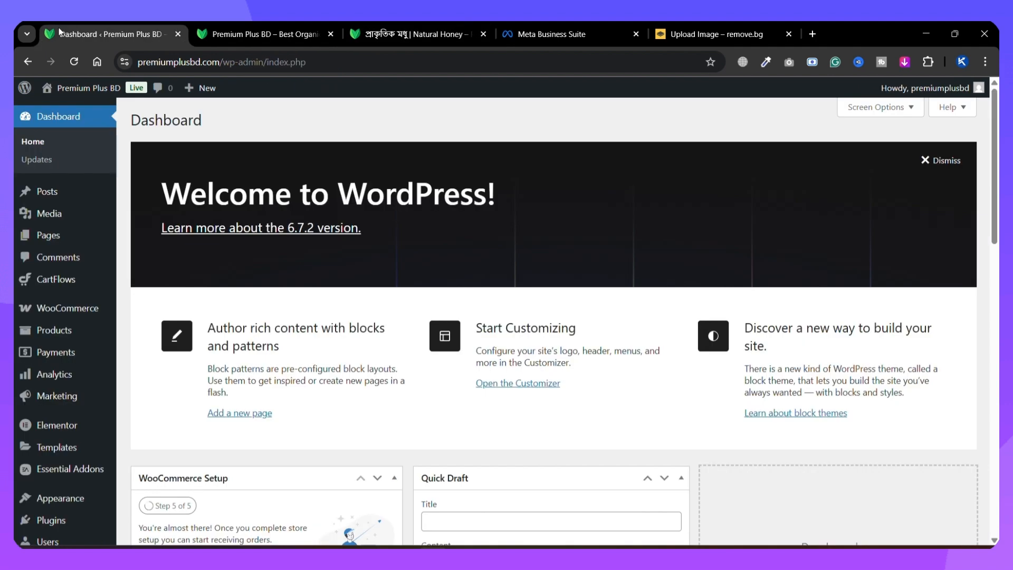
mouse_move(45, 331)
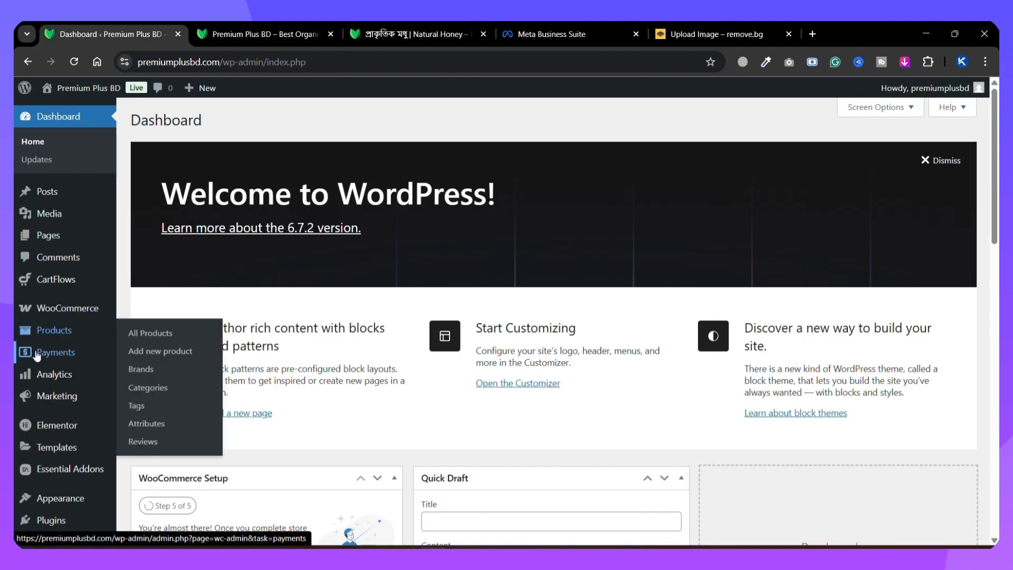
click(145, 423)
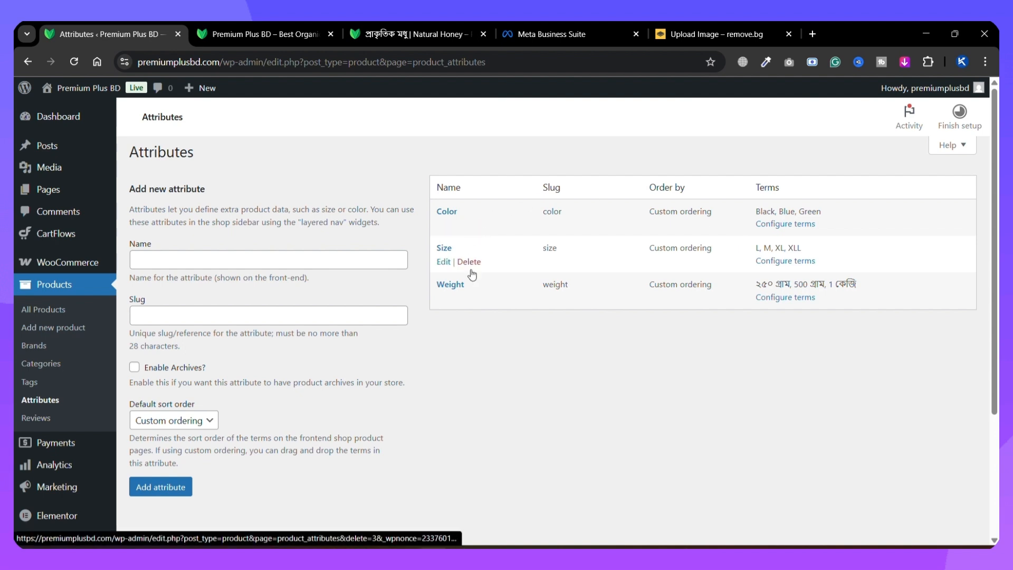
drag(471, 286, 437, 288)
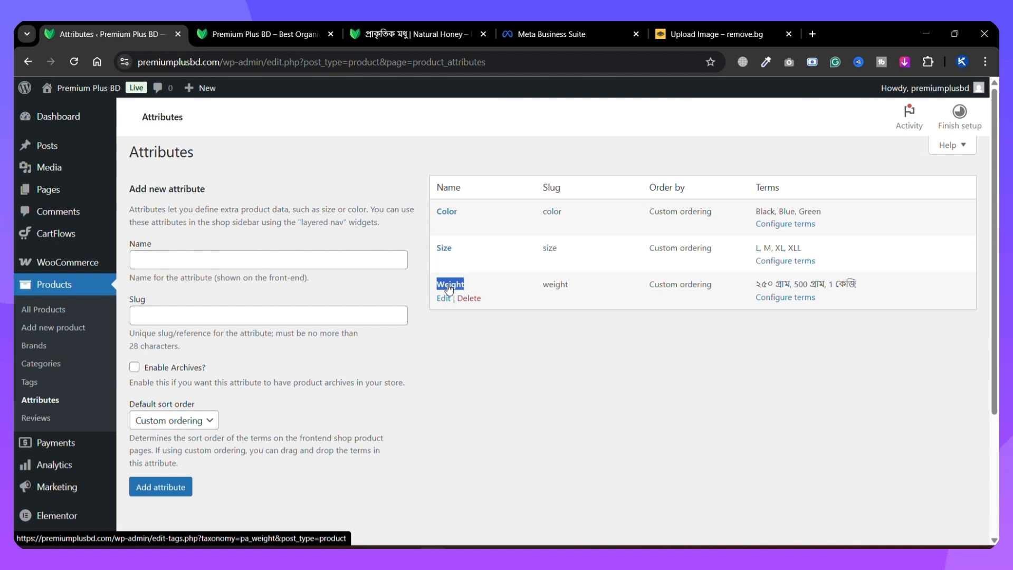
click(469, 332)
Step: Delete the existing Color attribute and confirm the deletion
click(227, 257)
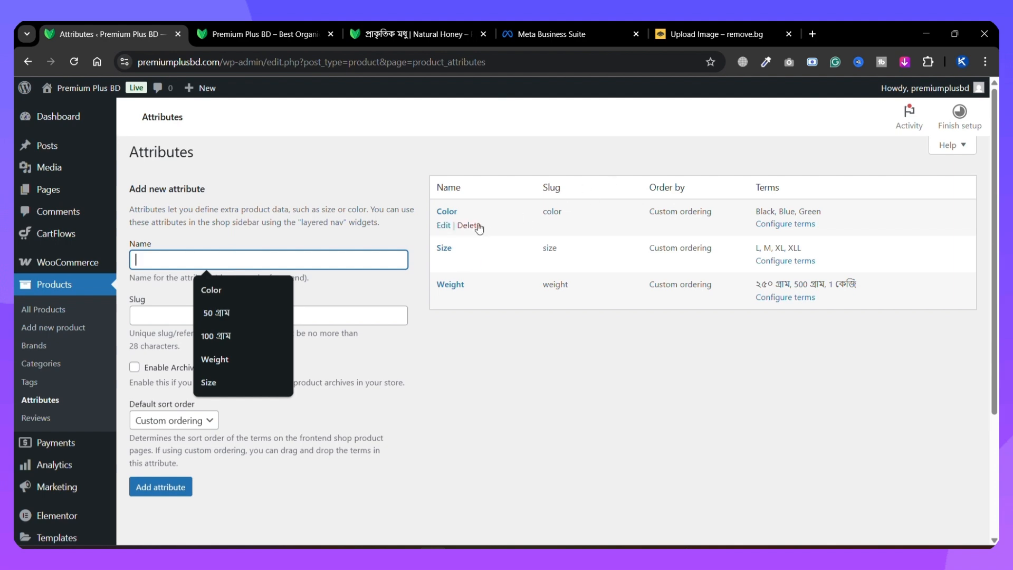
click(469, 225)
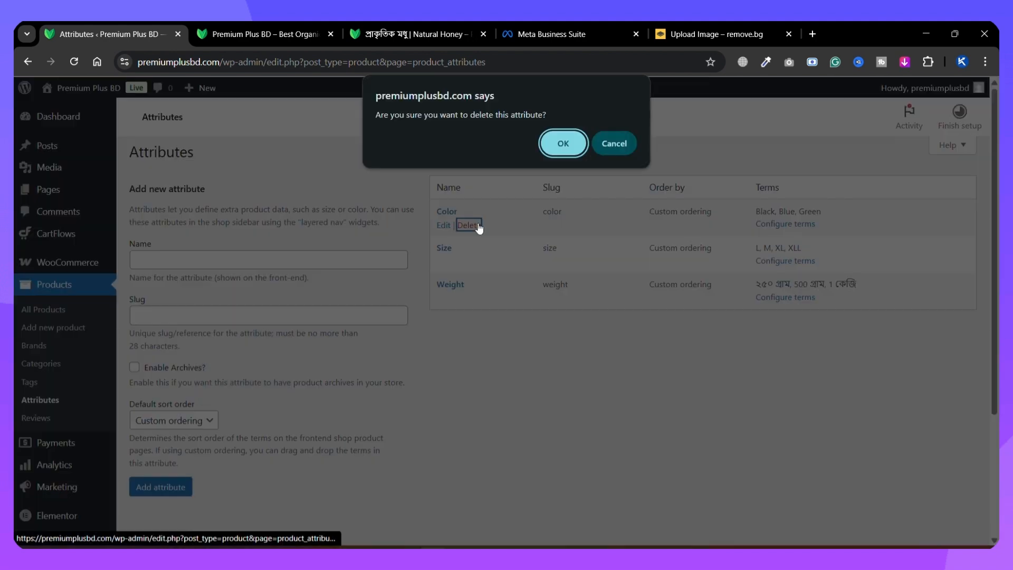
click(563, 144)
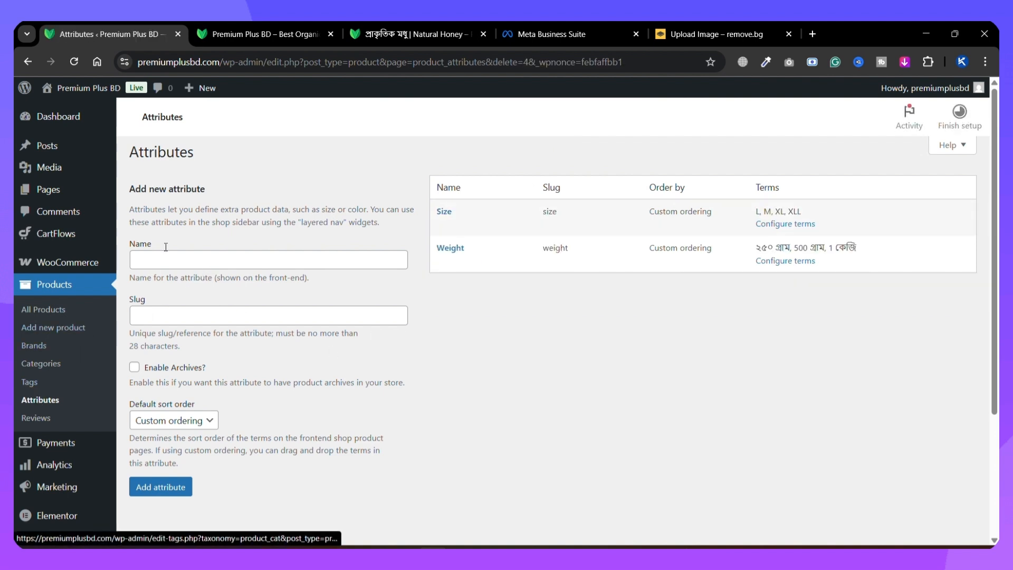
Step: Add a new product attribute named Color with Custom ordering as its default sort order
click(196, 254)
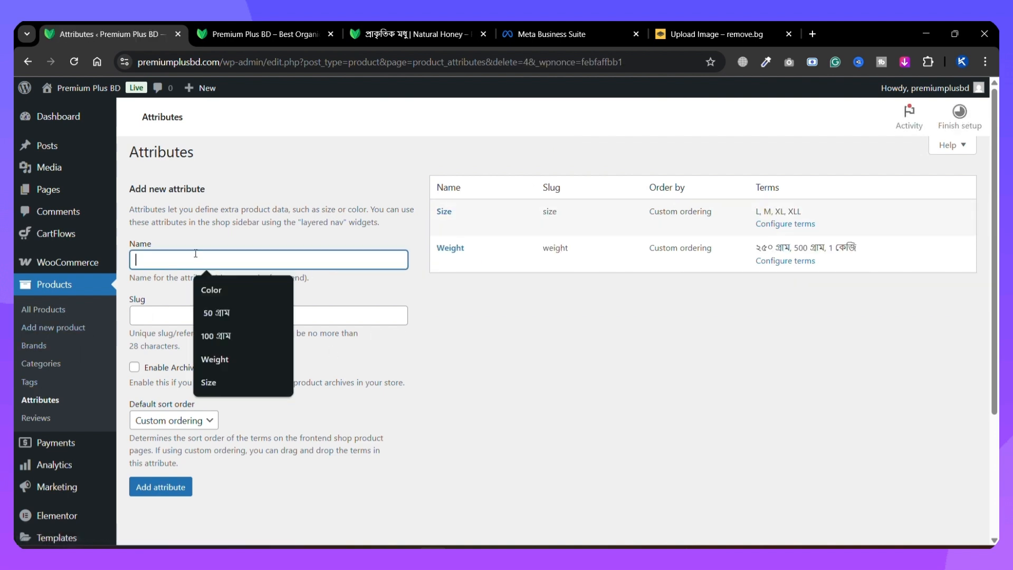
click(215, 290)
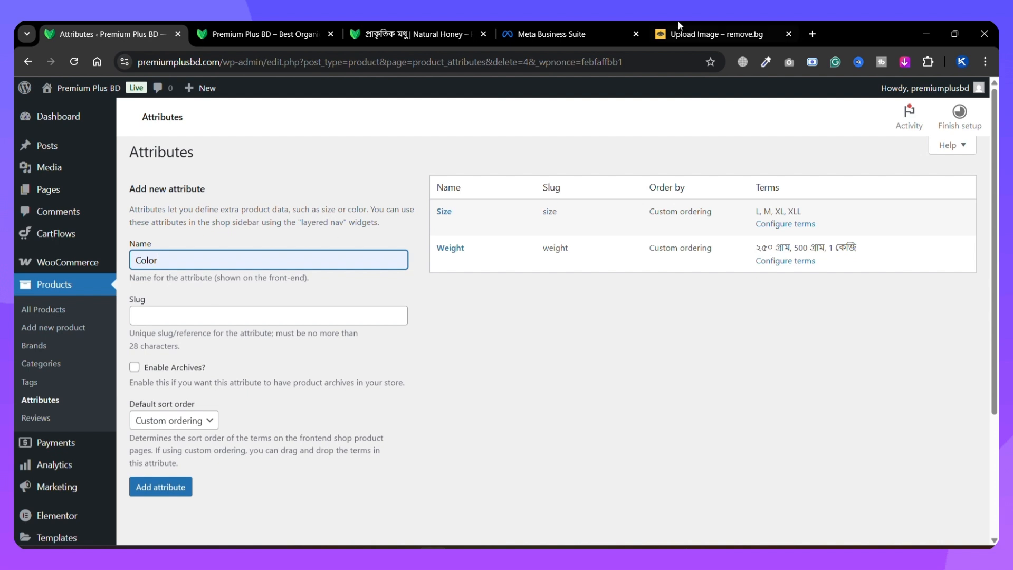
click(185, 422)
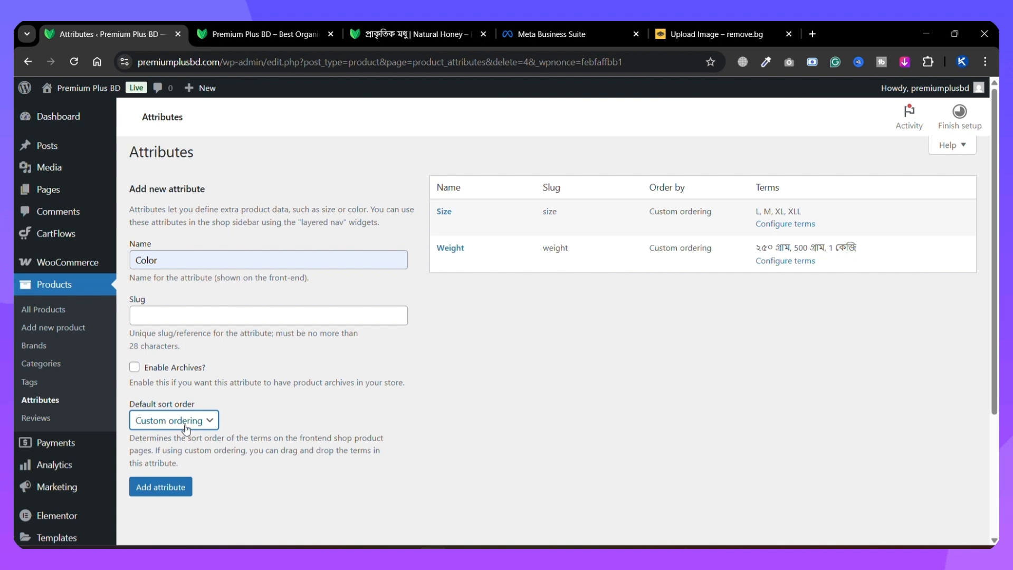
click(164, 488)
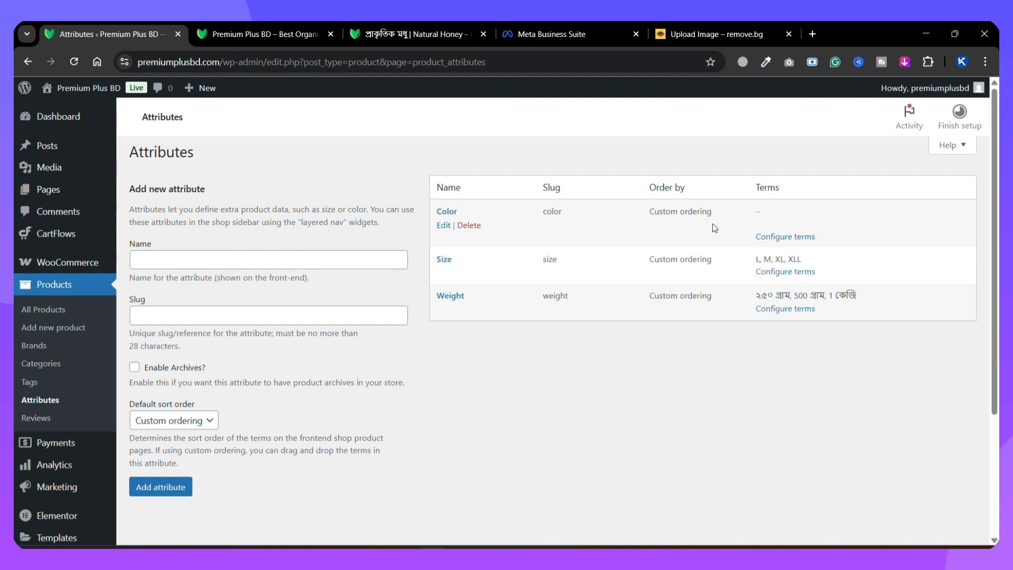
Step: Add the terms Green and Blue to the Color attribute
click(785, 237)
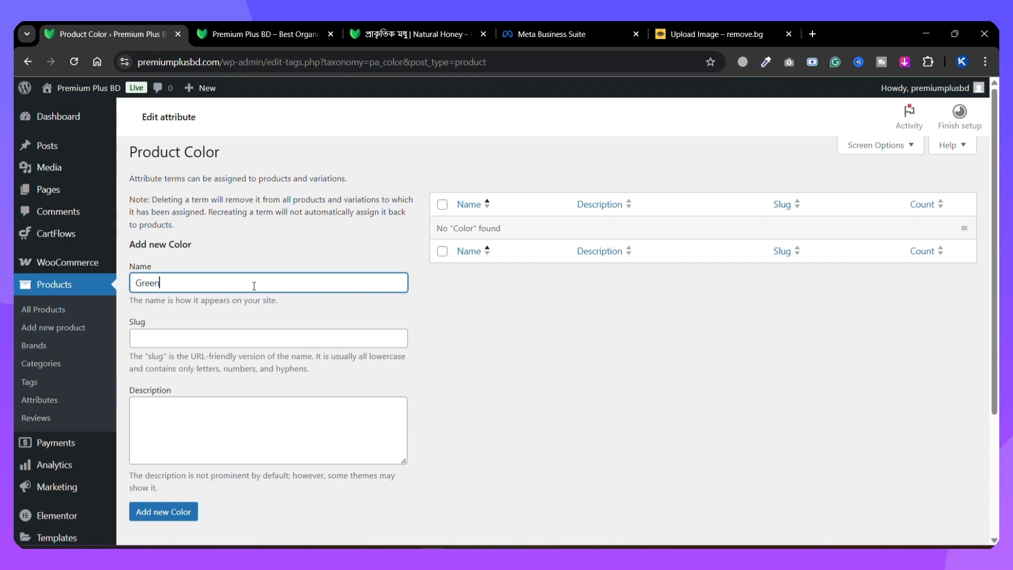
click(163, 512)
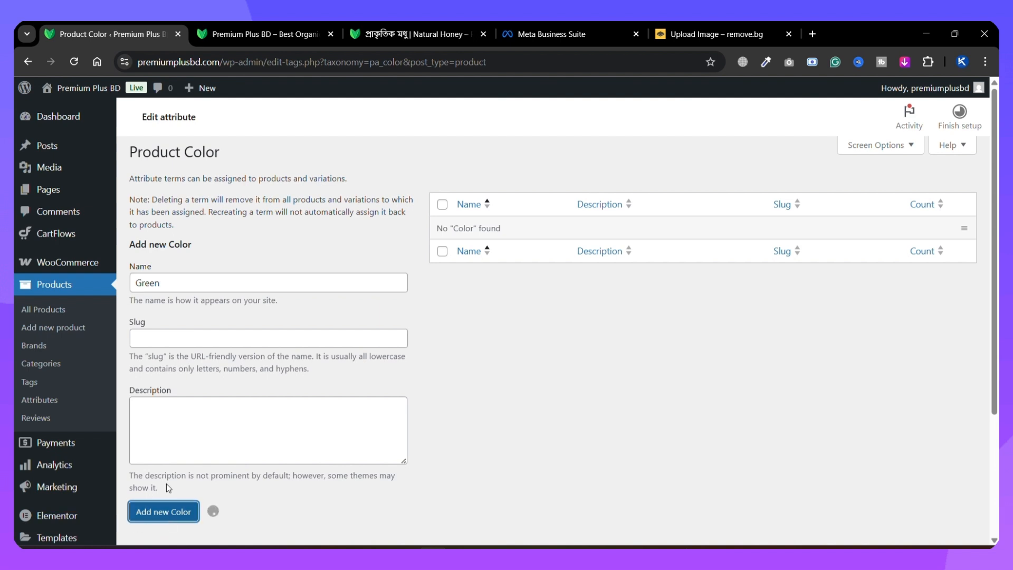
click(193, 328)
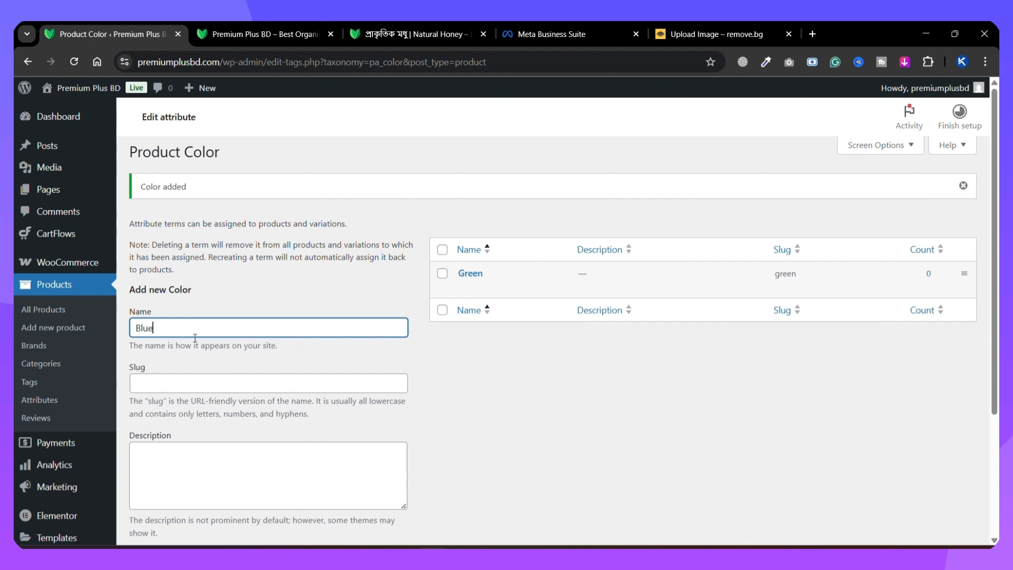
scroll(190, 369, down, 3)
click(182, 388)
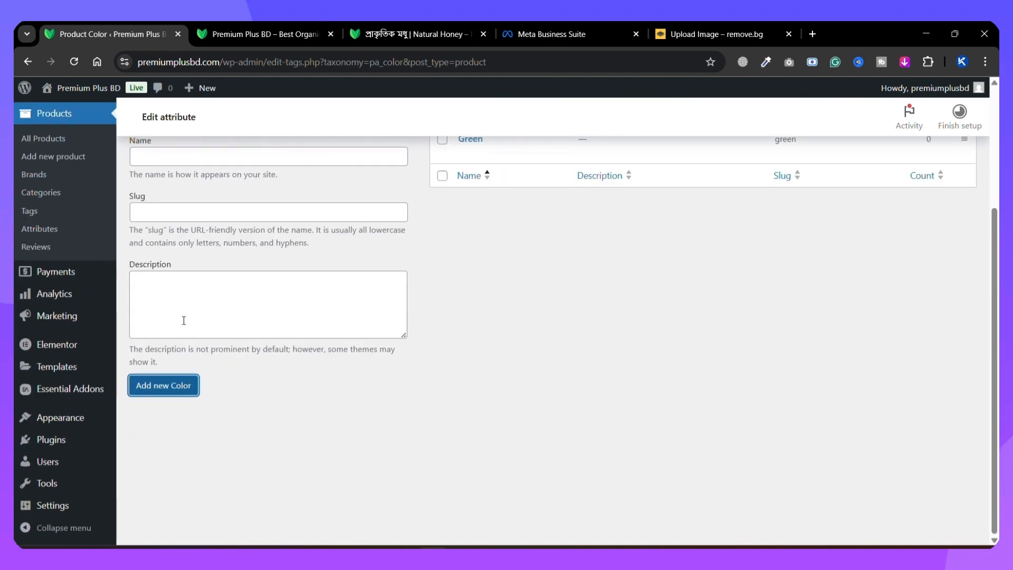
Step: Add the term Black to the Color attribute
scroll(201, 208, up, 1)
click(200, 225)
text(Bl)
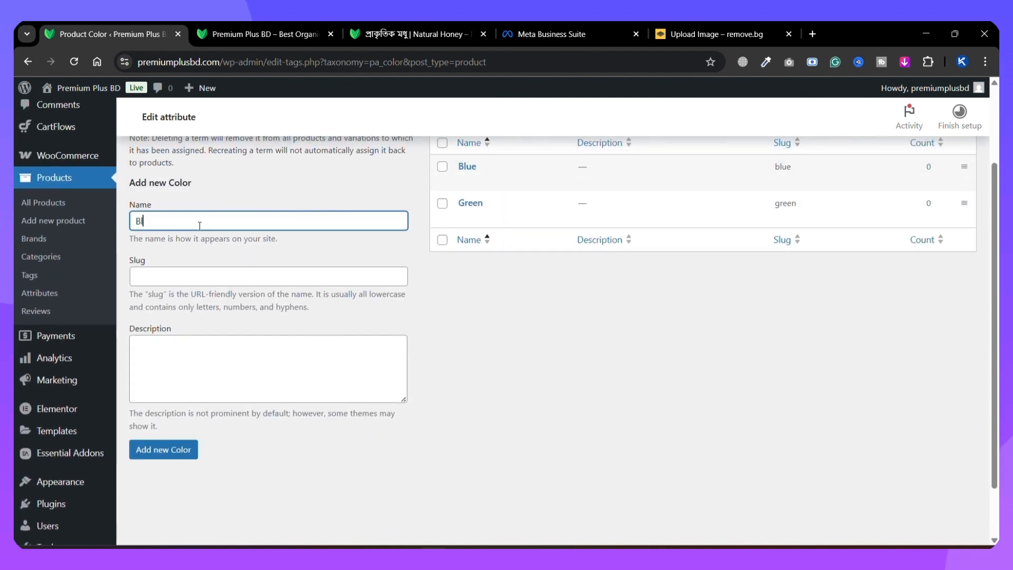
text(ack)
right_click(200, 228)
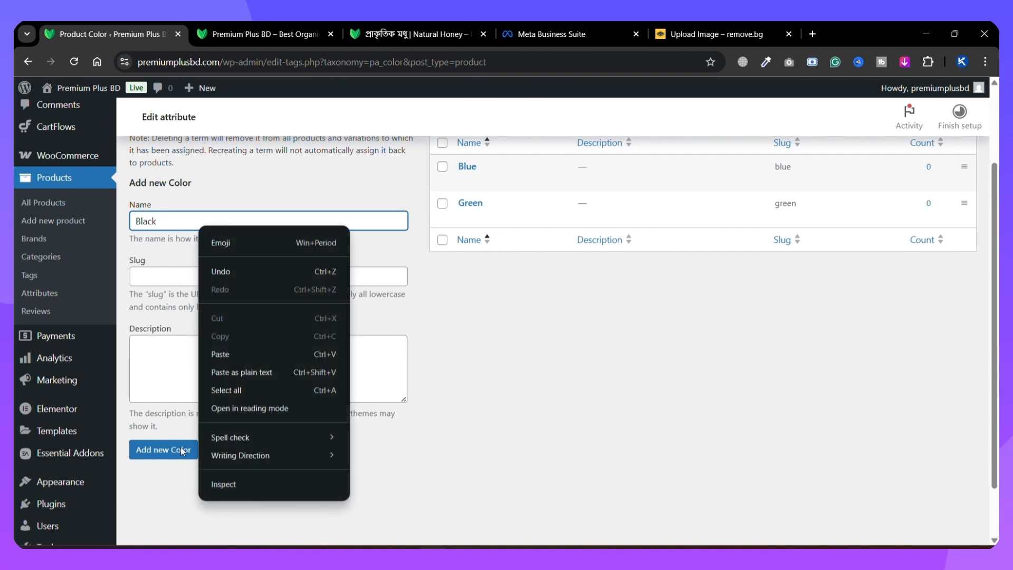
click(171, 459)
scroll(695, 303, up, 2)
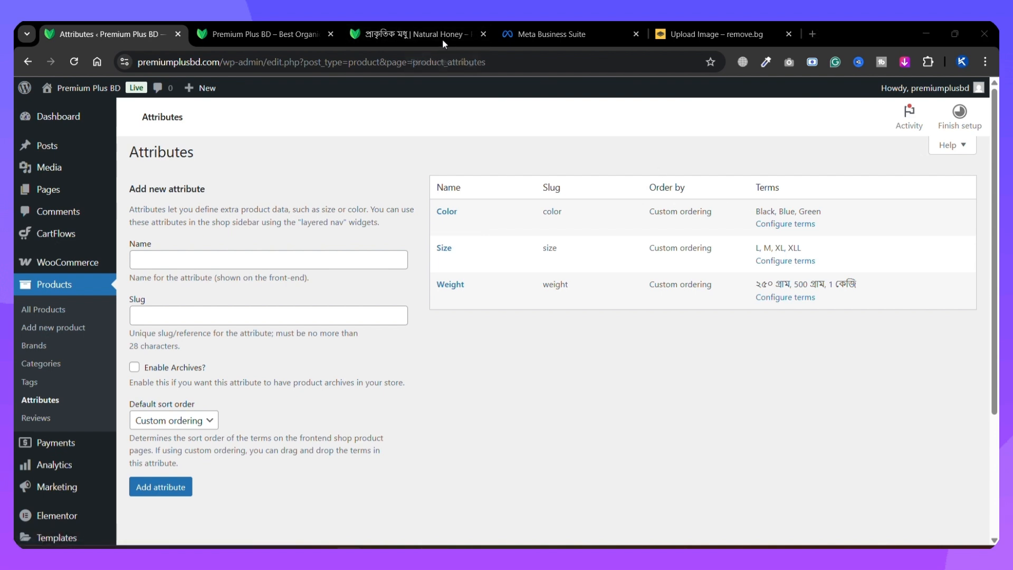
Step: Open the Natural Honey product for editing from the product list and dismiss the Essential Blocks notice
click(51, 312)
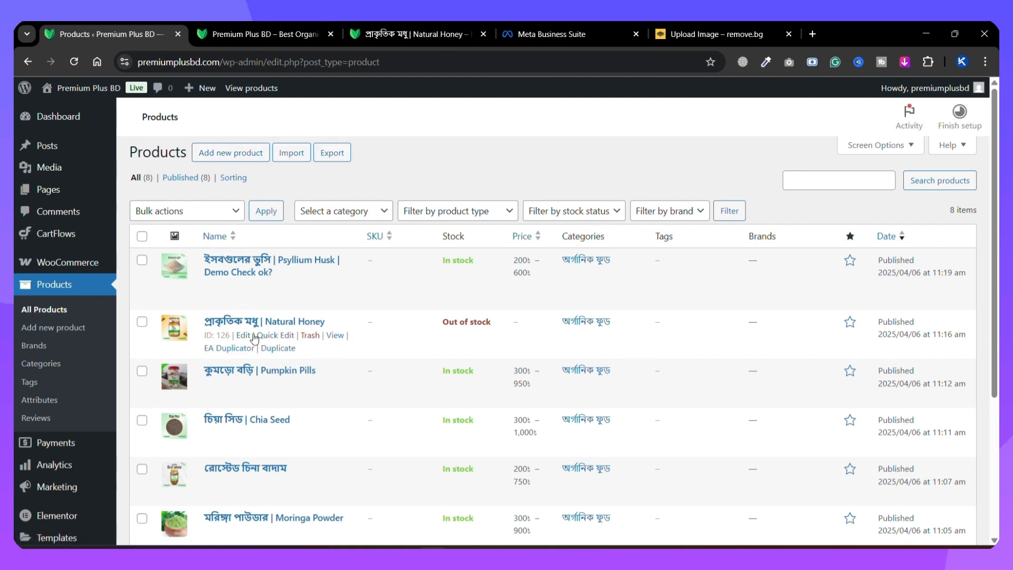
click(242, 335)
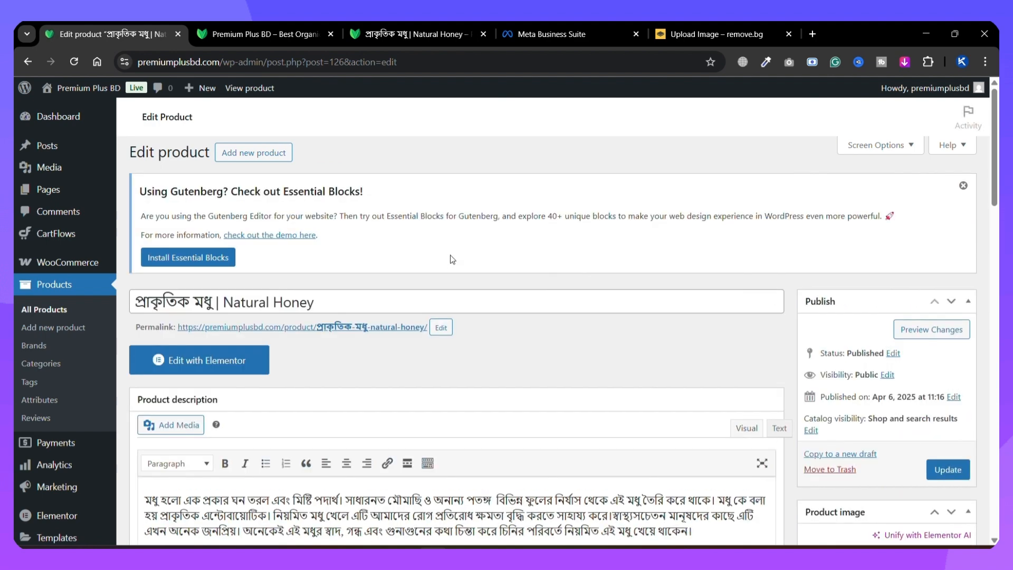
click(963, 187)
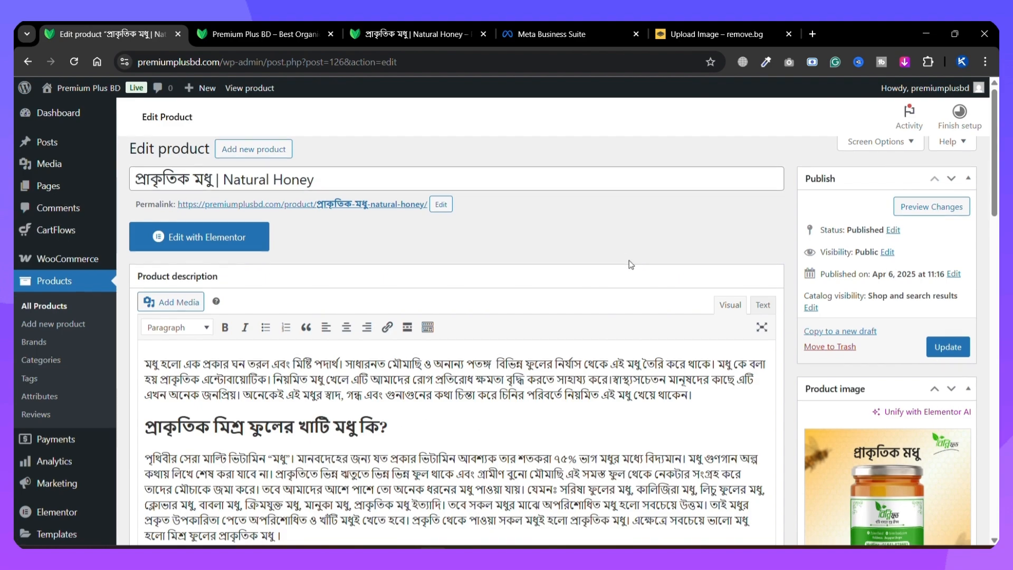
scroll(631, 264, down, 3)
scroll(304, 190, up, 3)
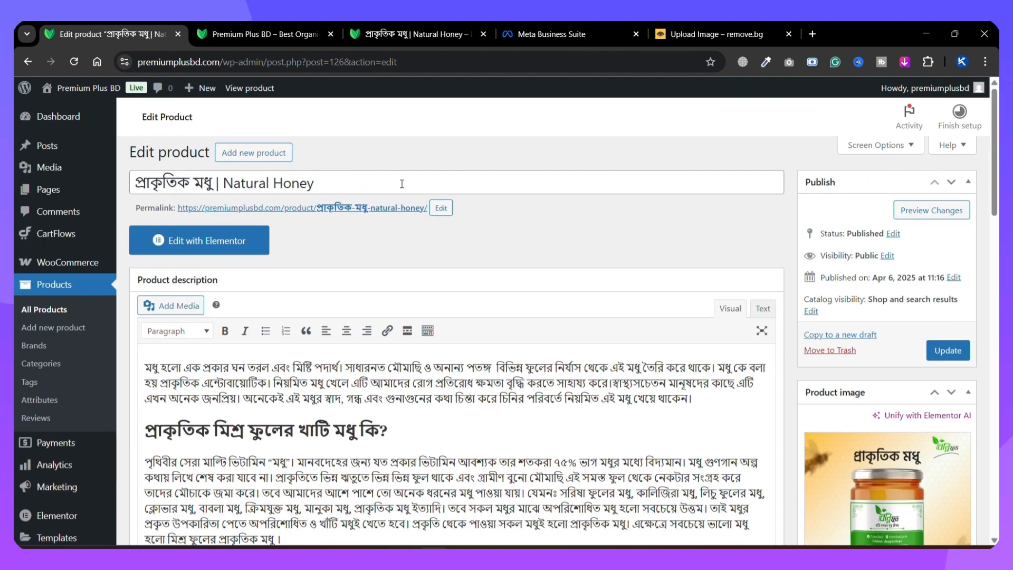
triple_click(402, 183)
click(416, 423)
scroll(498, 357, down, 1)
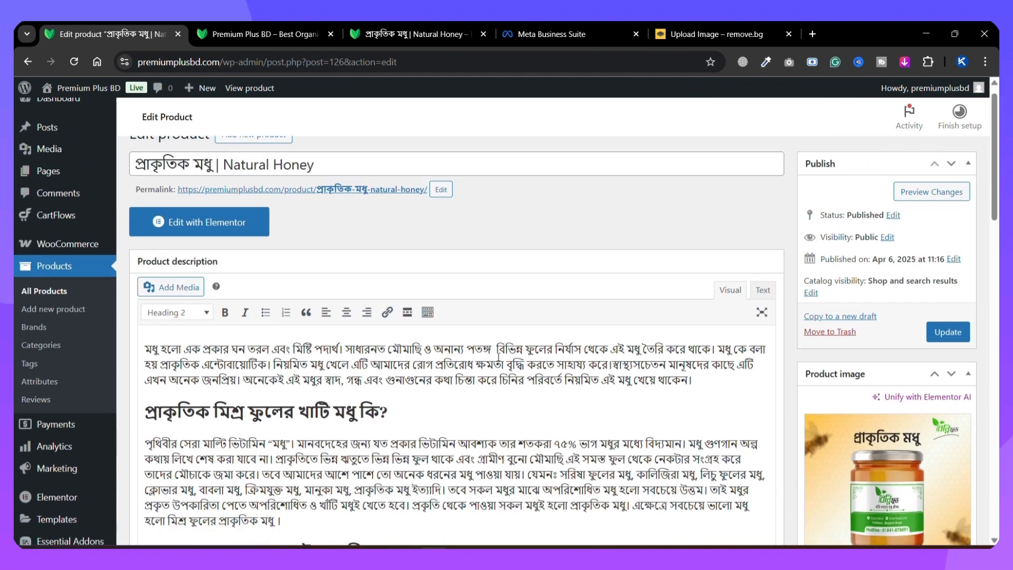
Step: Add the existing Weight and Color attributes to the product's attributes
scroll(498, 357, down, 5)
scroll(873, 311, up, 2)
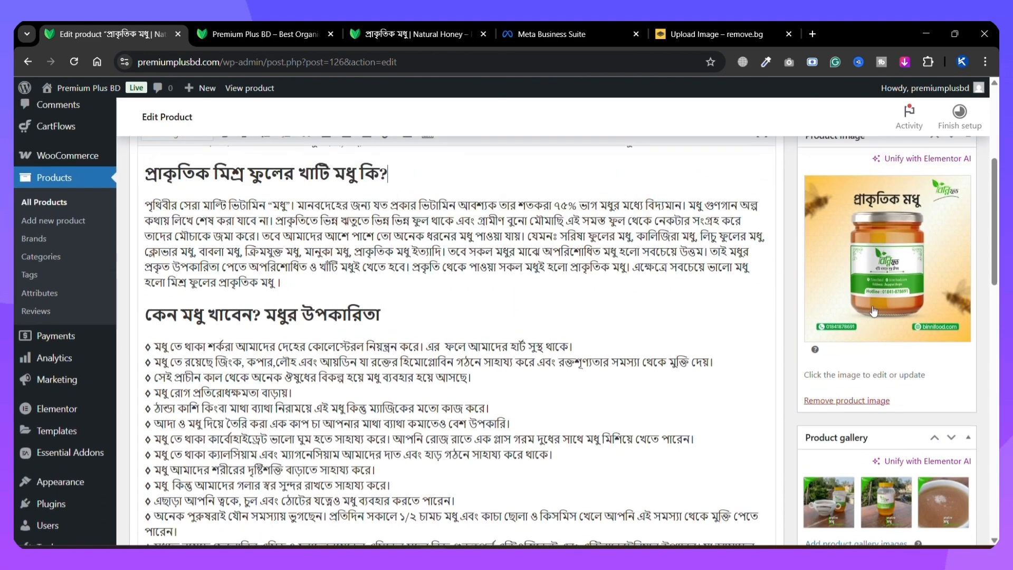
scroll(873, 311, down, 4)
scroll(533, 278, down, 6)
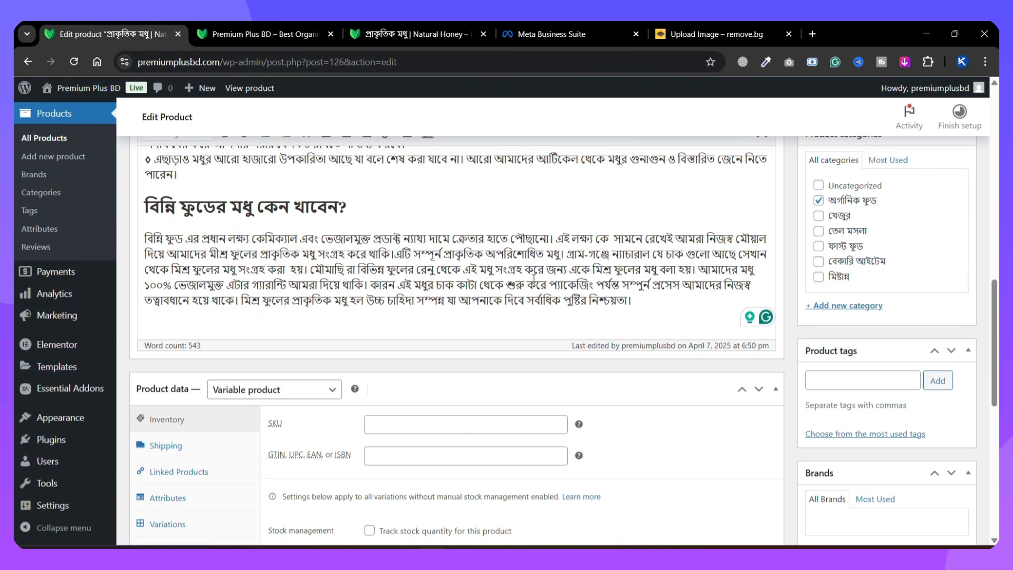
scroll(534, 278, down, 3)
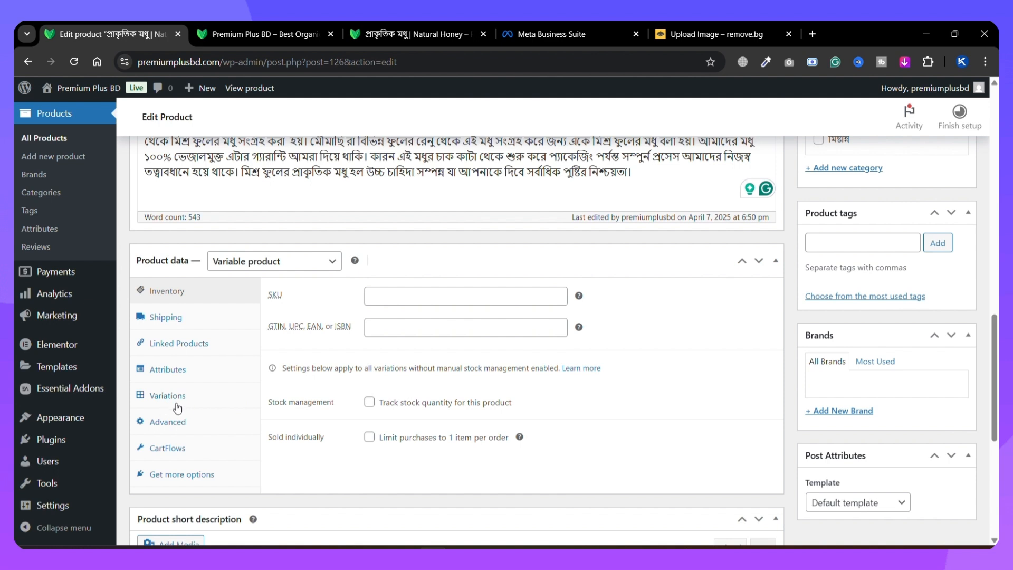
click(183, 372)
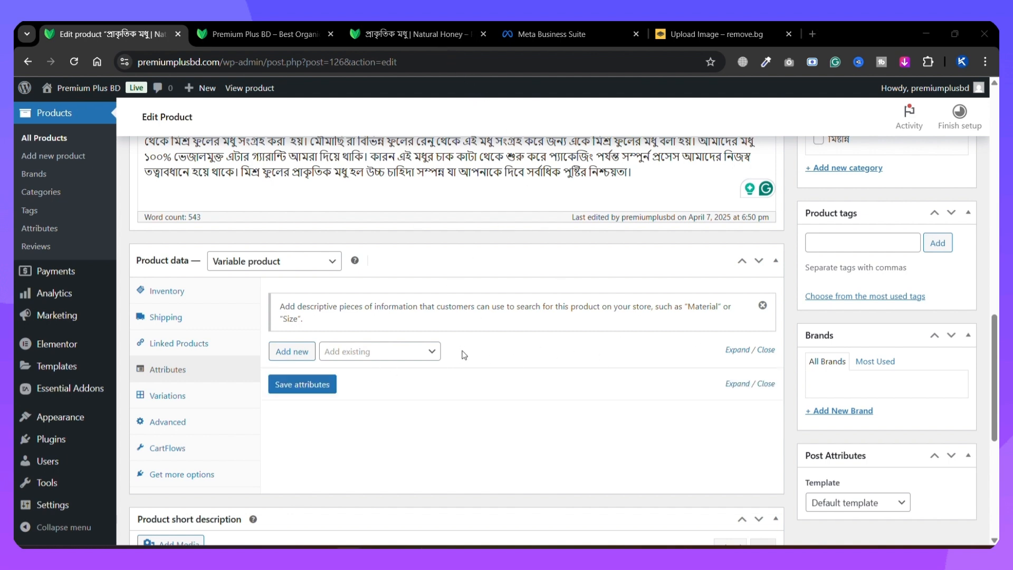
click(299, 353)
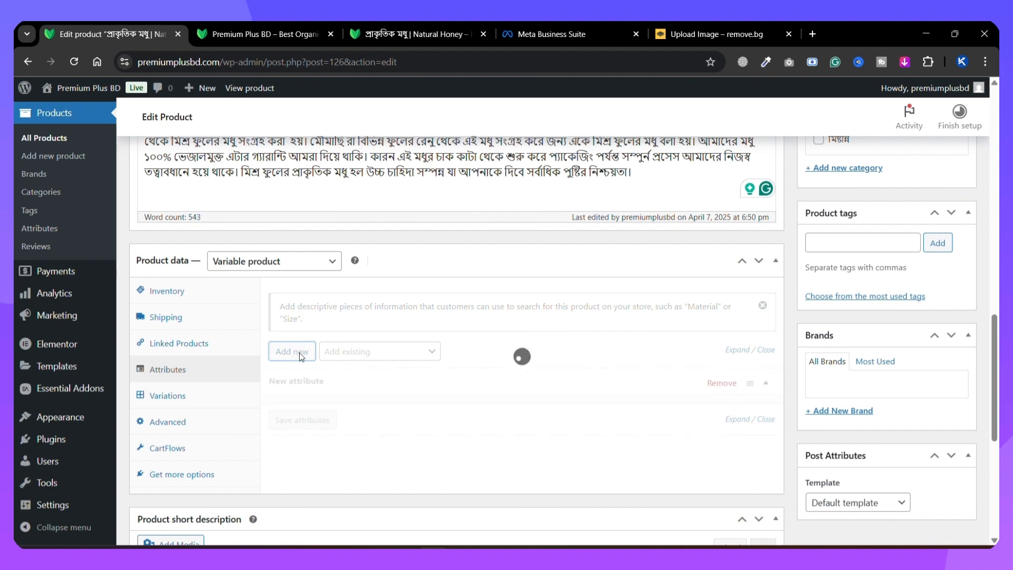
scroll(366, 366, down, 2)
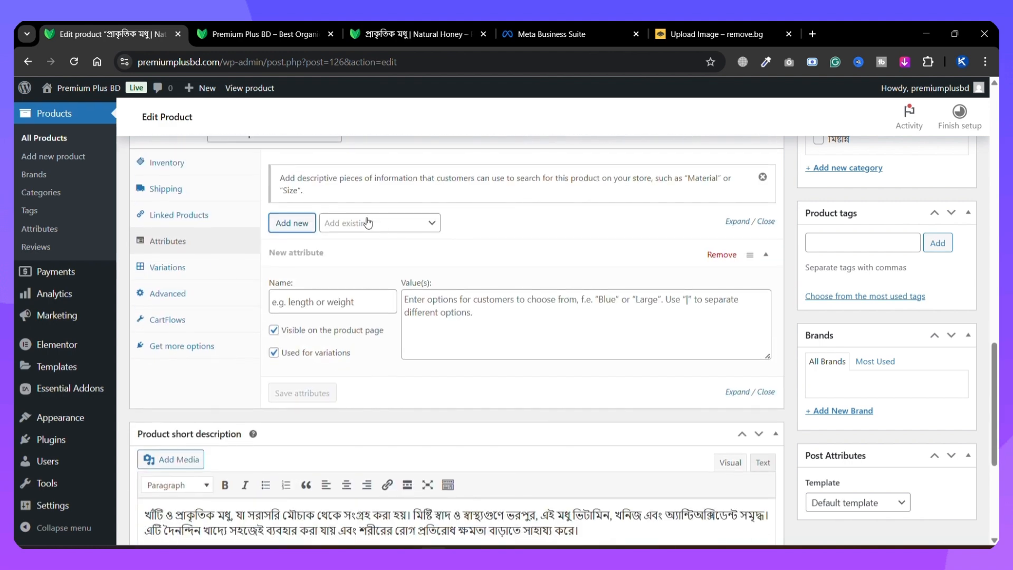
click(367, 223)
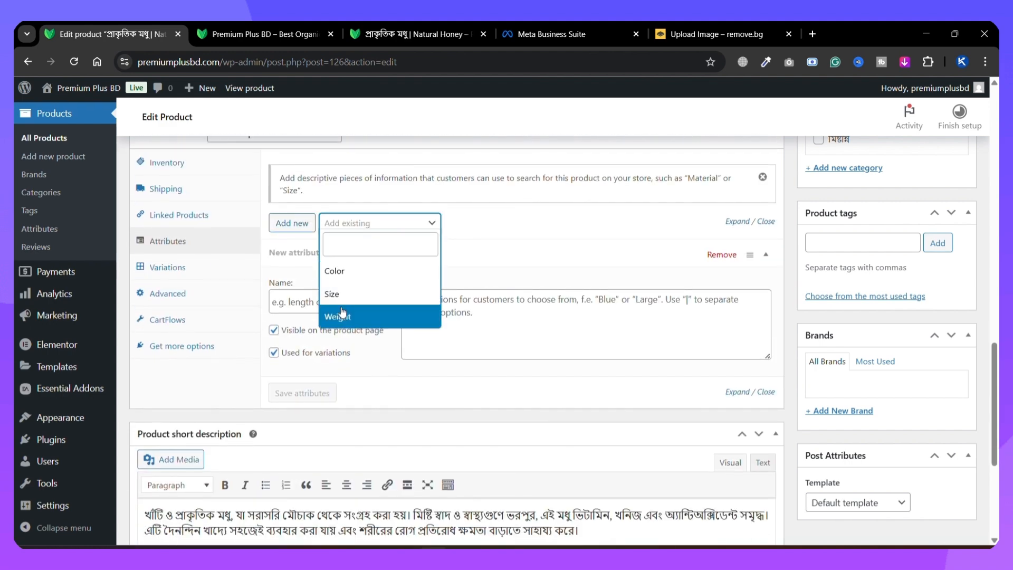
click(347, 318)
click(383, 222)
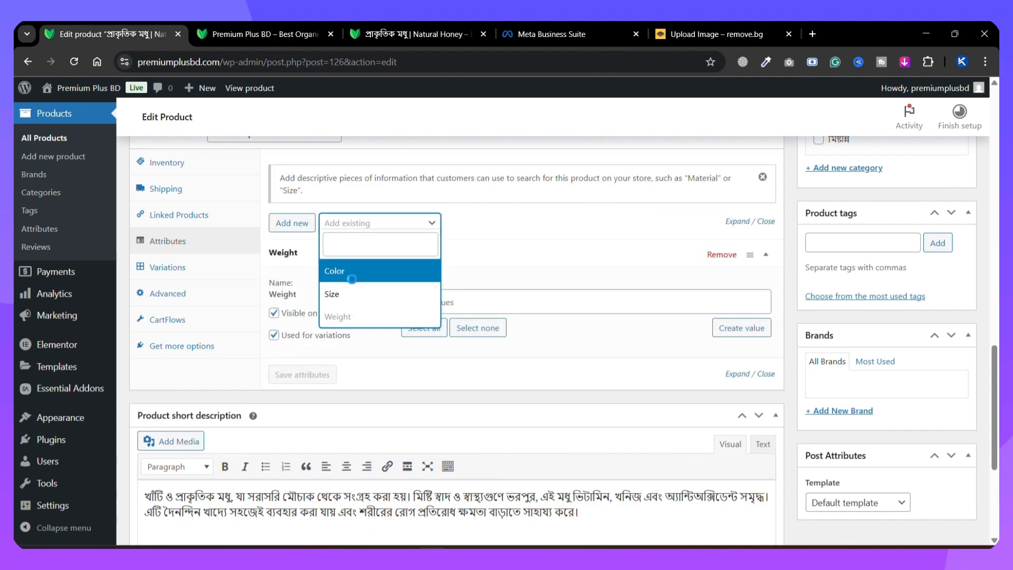
click(348, 271)
Step: Assign the Weight values 1 কেজি and 500 গ্রাম and the Color values Black, Blue and Green, and save the attributes
click(420, 327)
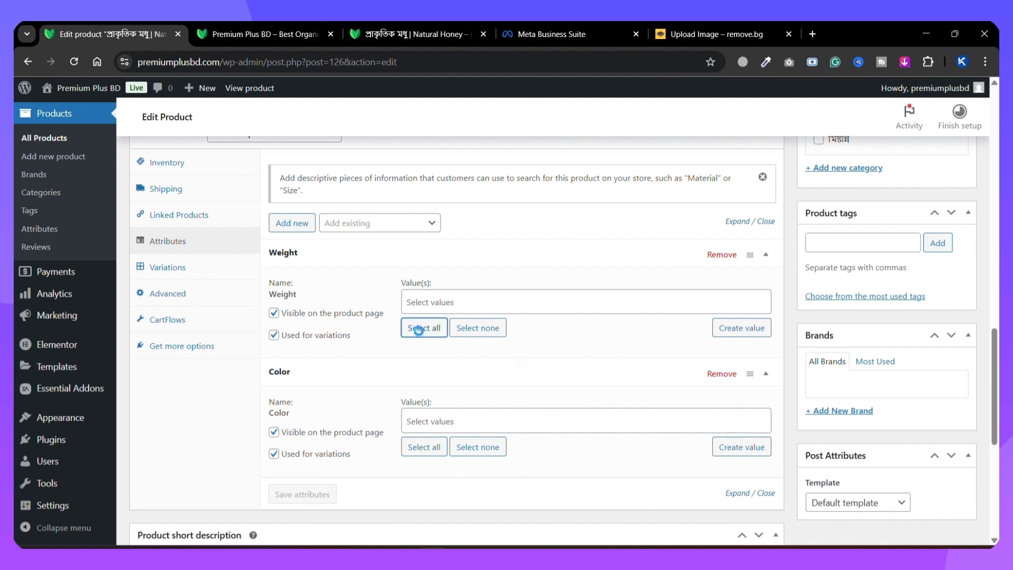
click(443, 459)
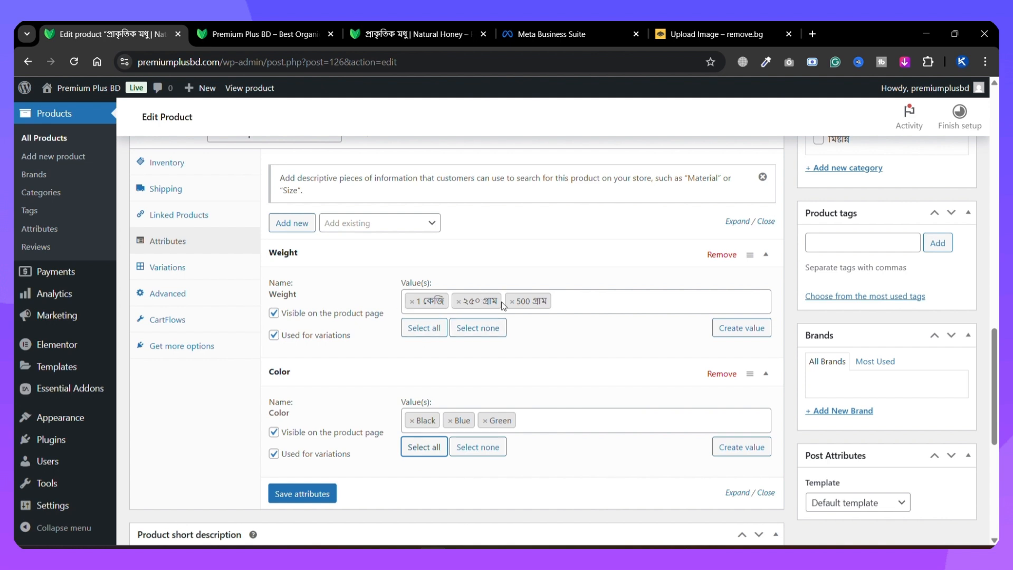
click(459, 302)
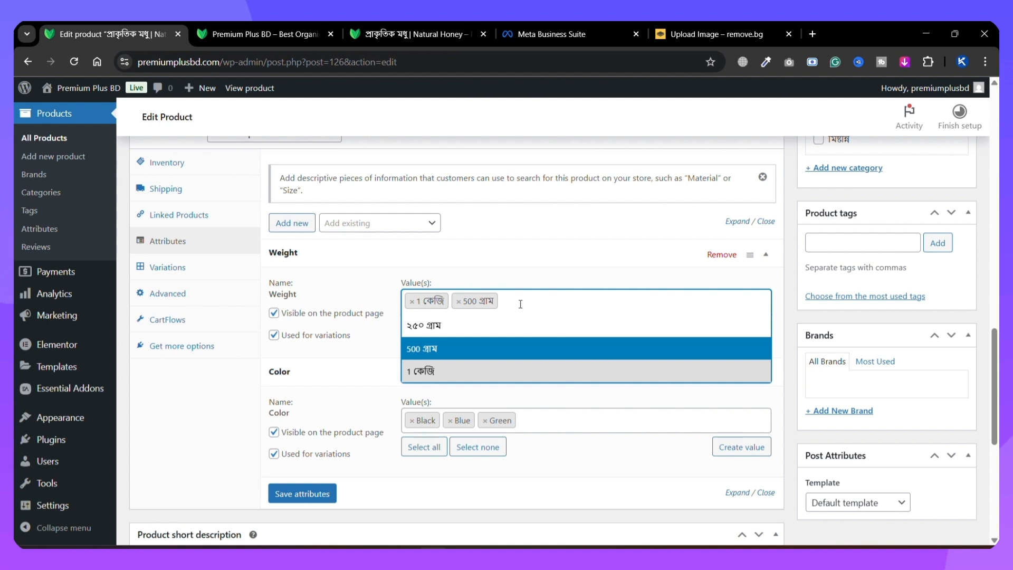
click(356, 372)
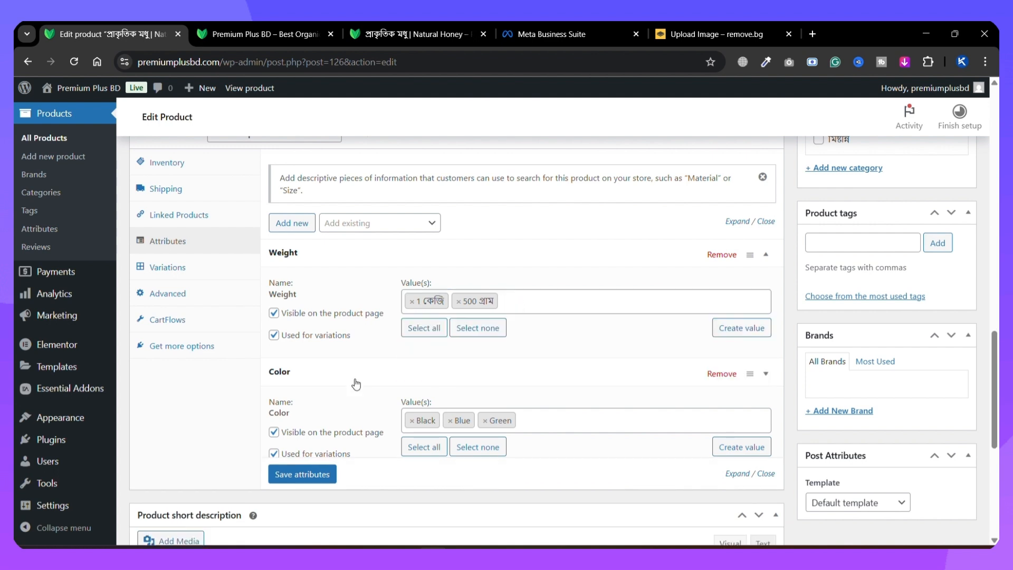
click(420, 375)
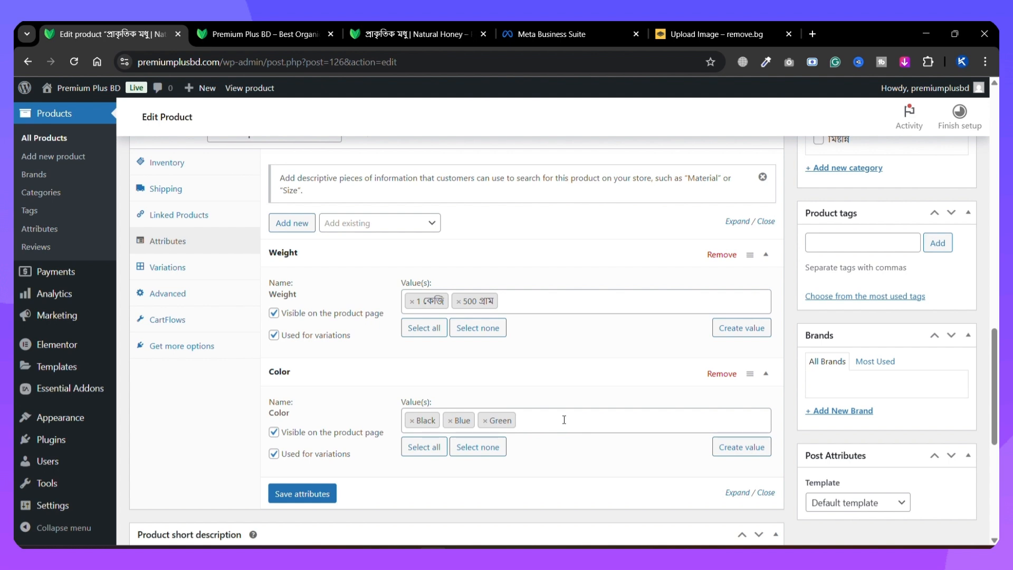
click(335, 498)
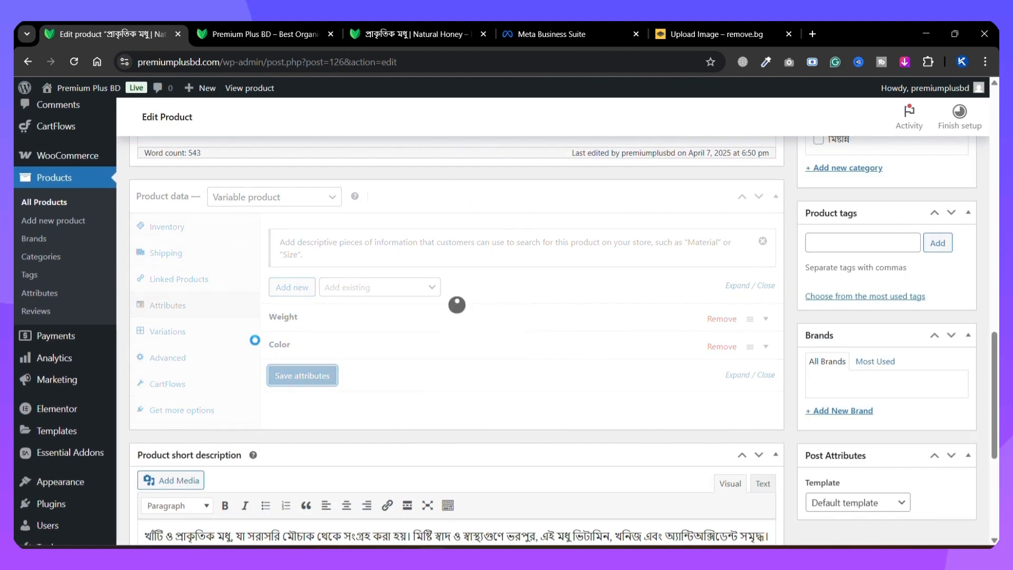
Step: Manually add a variation with weight 1 কেজি and color Black, and generate the remaining variations from the attributes
click(187, 332)
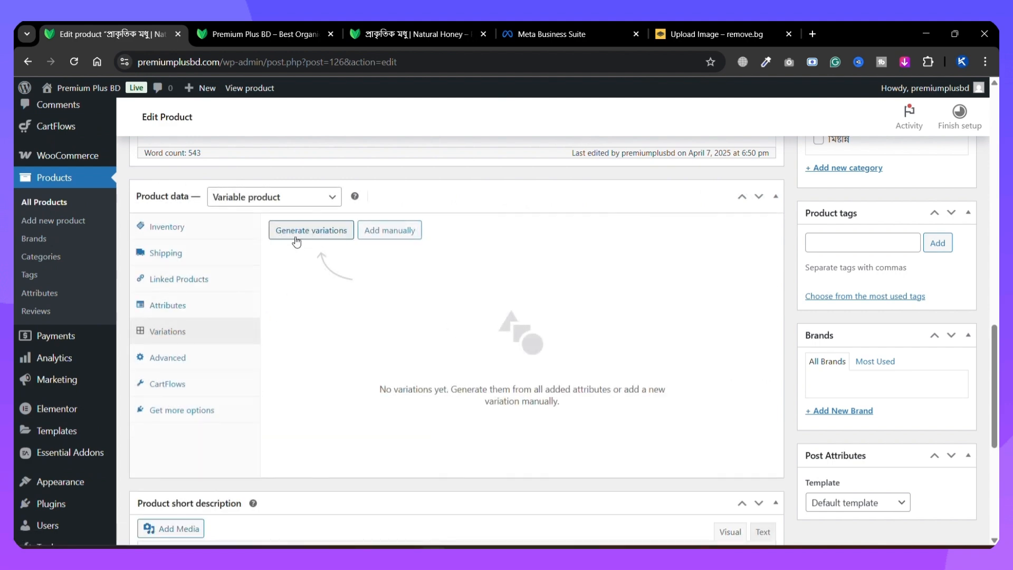
click(388, 236)
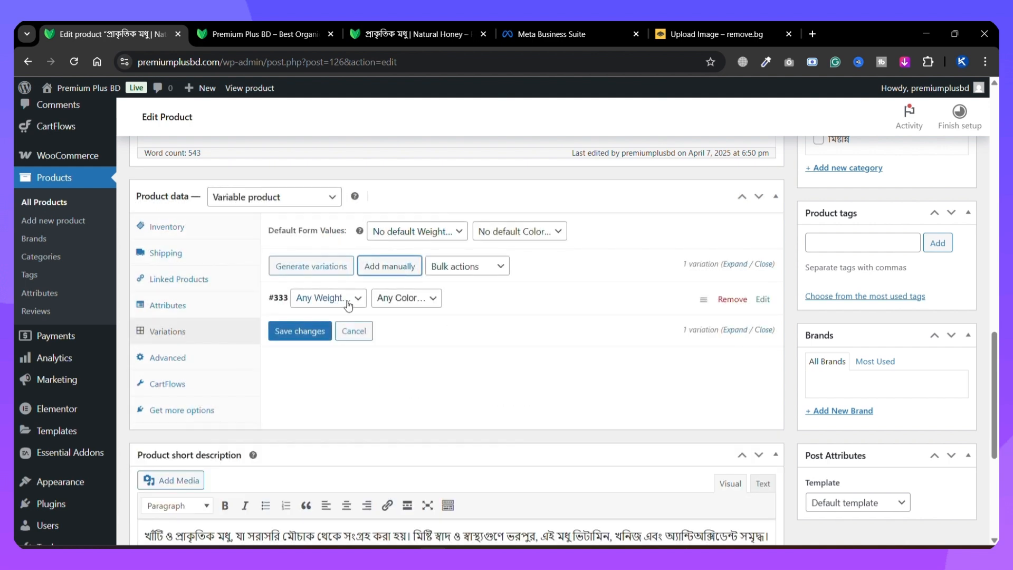
click(349, 299)
click(332, 333)
click(327, 298)
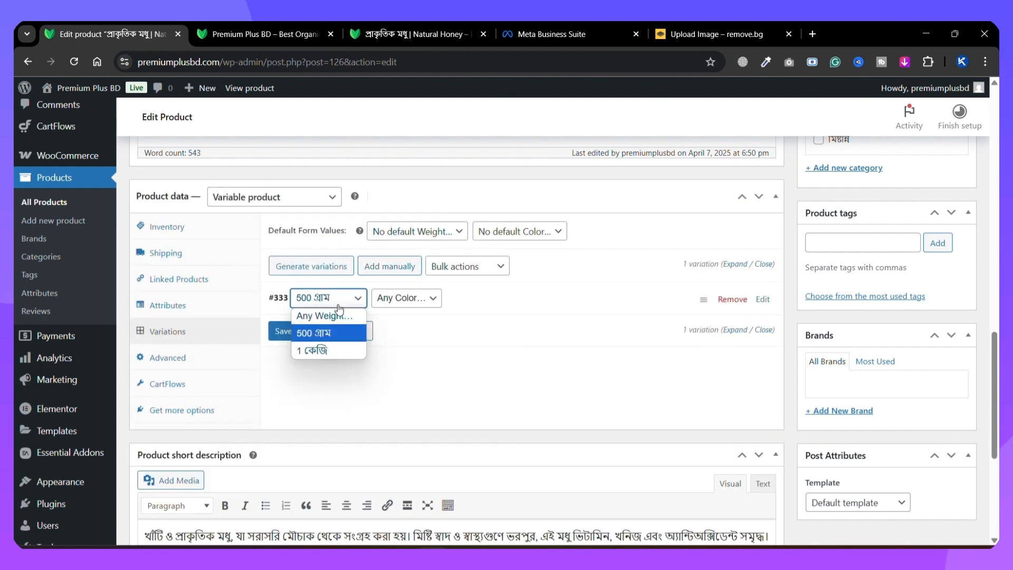
click(321, 350)
click(405, 298)
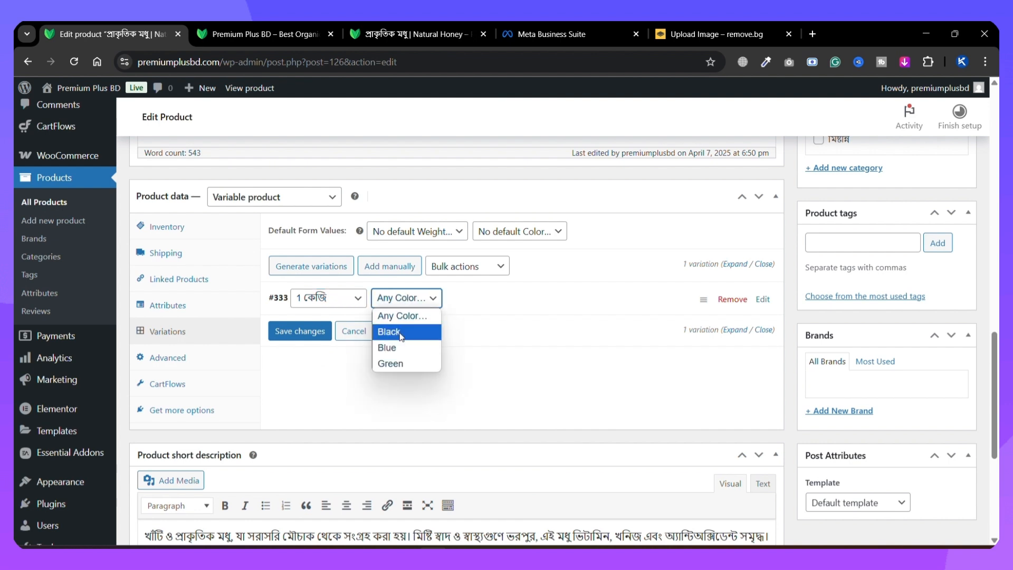
click(405, 333)
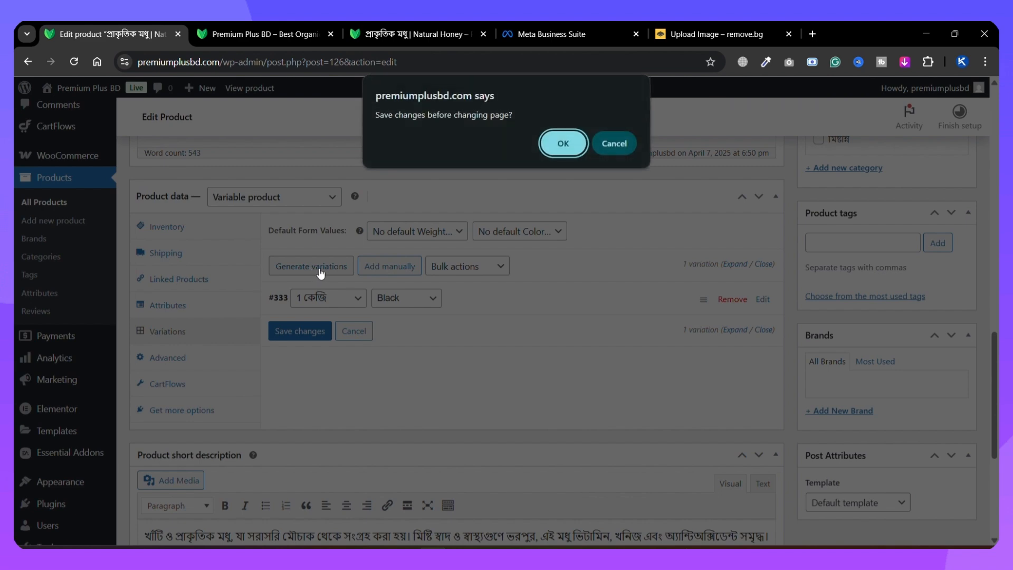
click(556, 153)
click(561, 168)
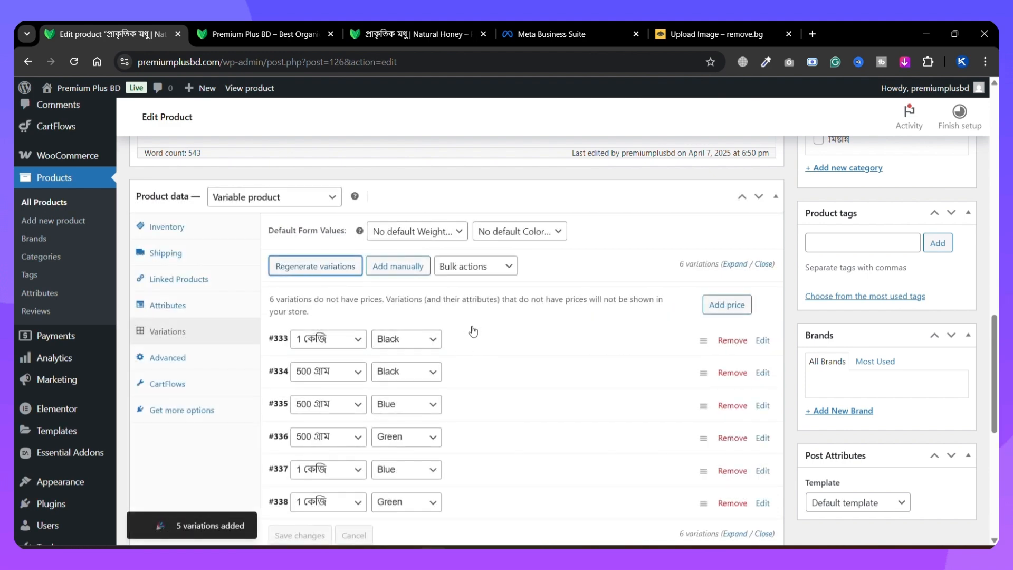
Step: Set the first variation's weight to 500 গ্রাম with color Black, and remove all the product's variations
scroll(480, 316, down, 1)
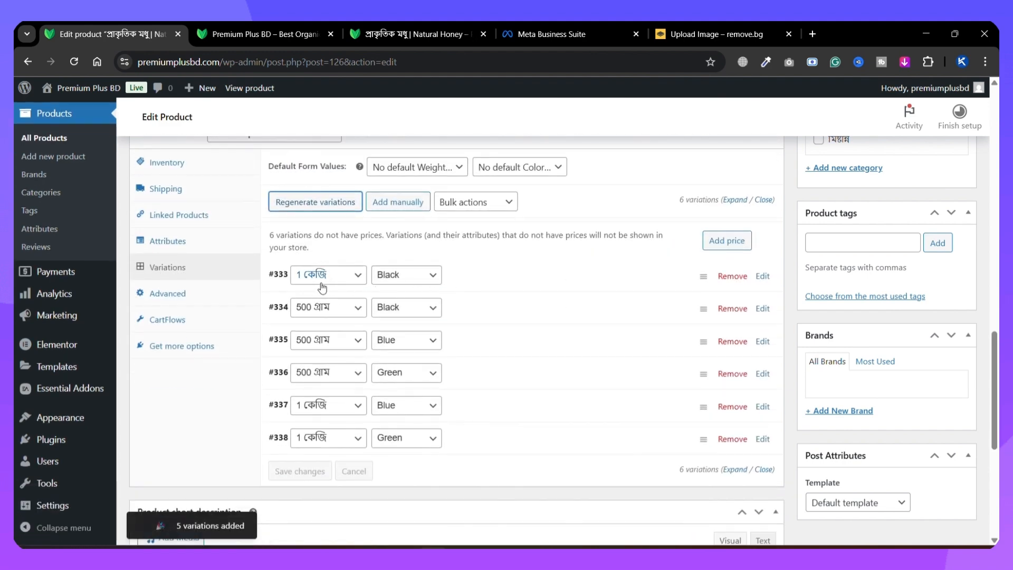
click(357, 274)
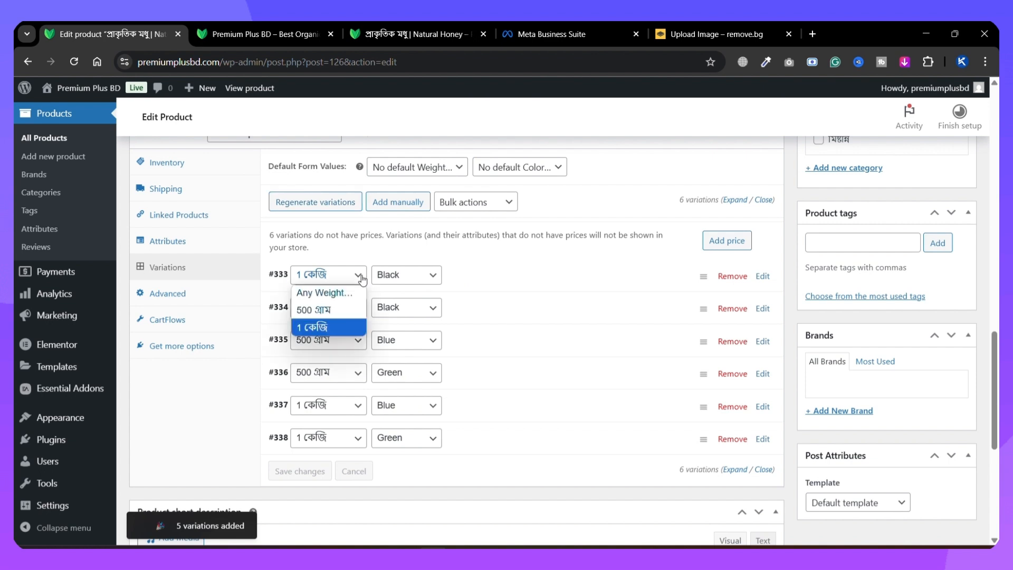
click(357, 274)
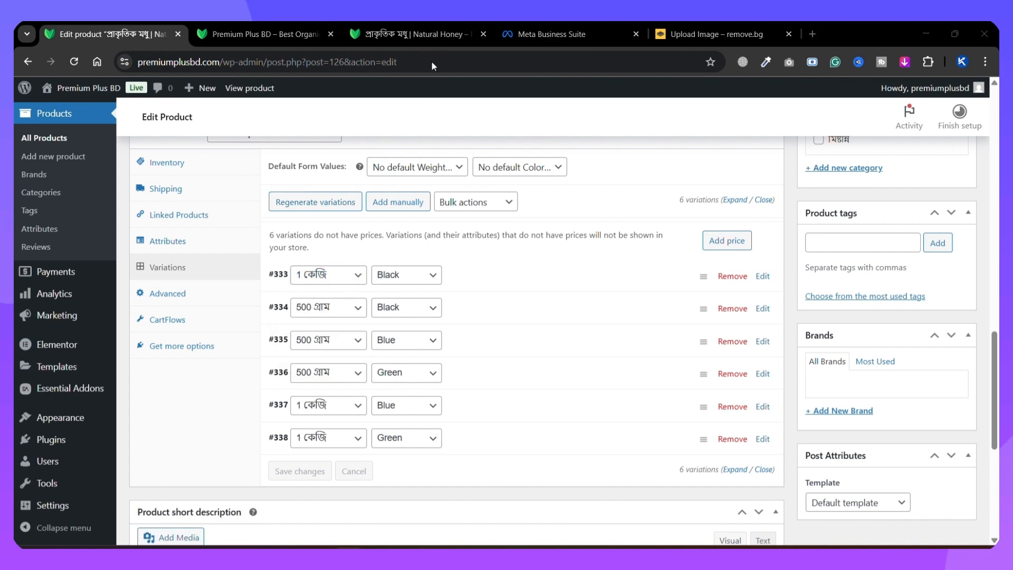
click(350, 275)
click(324, 308)
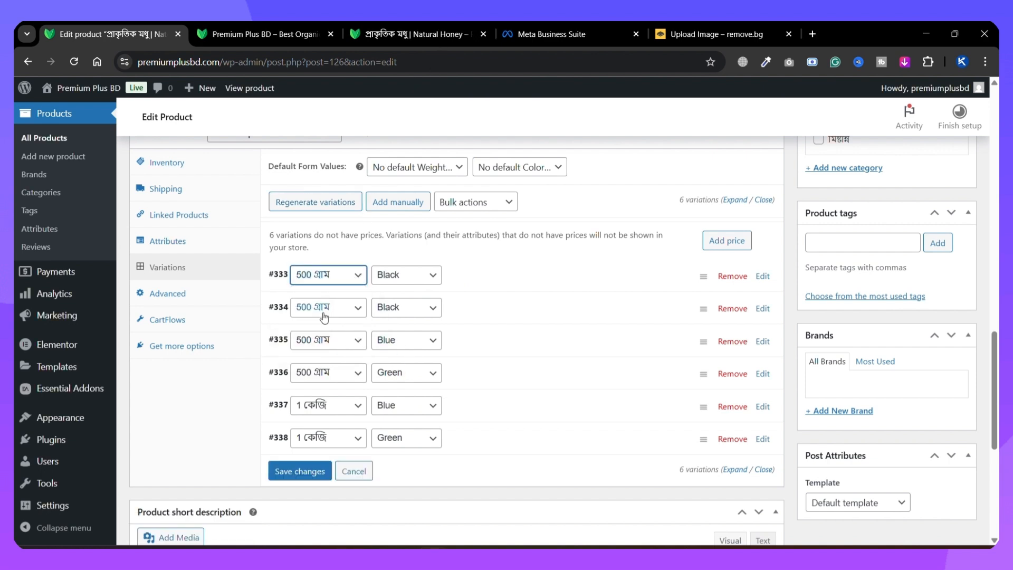
click(390, 277)
click(394, 314)
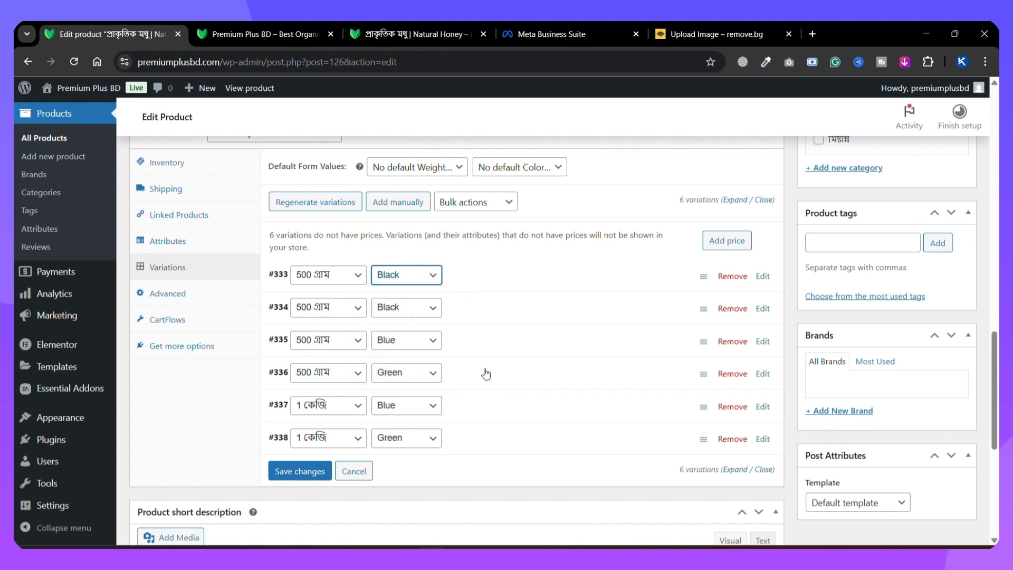
click(733, 277)
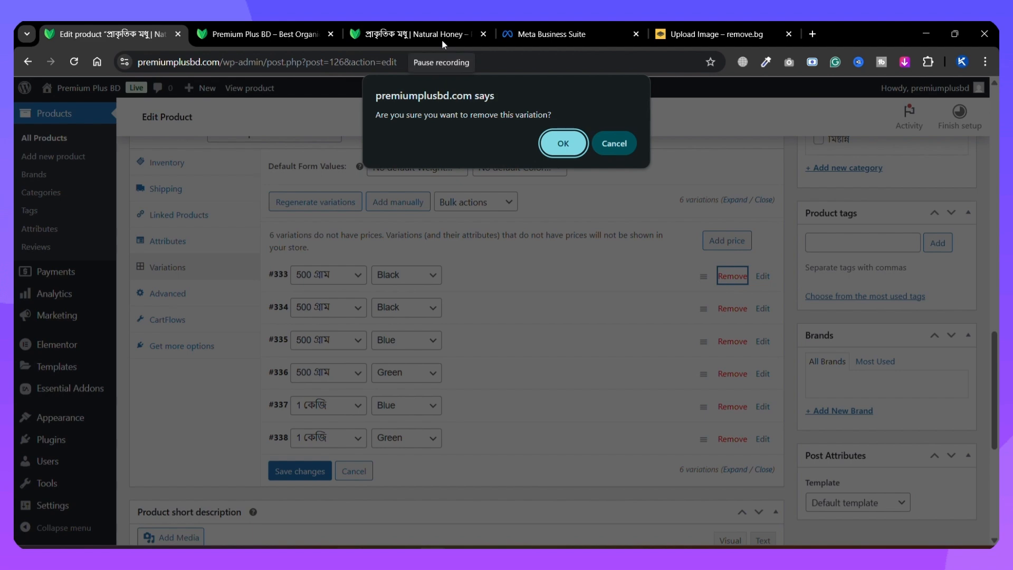
key(Return)
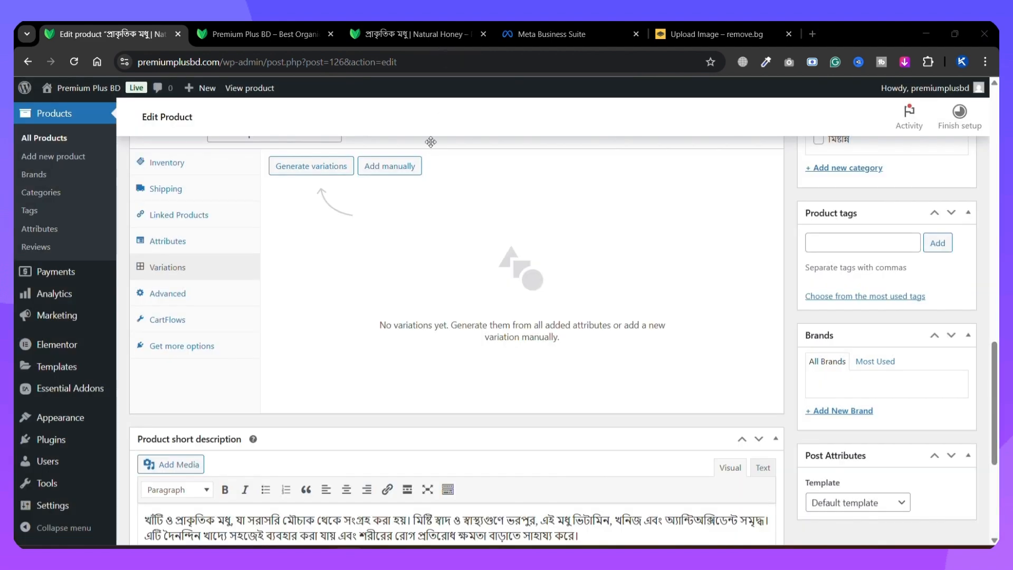
Step: Manually add a variation with weight 500 গ্রাম and any color, and save the changes
click(397, 168)
scroll(361, 307, up, 1)
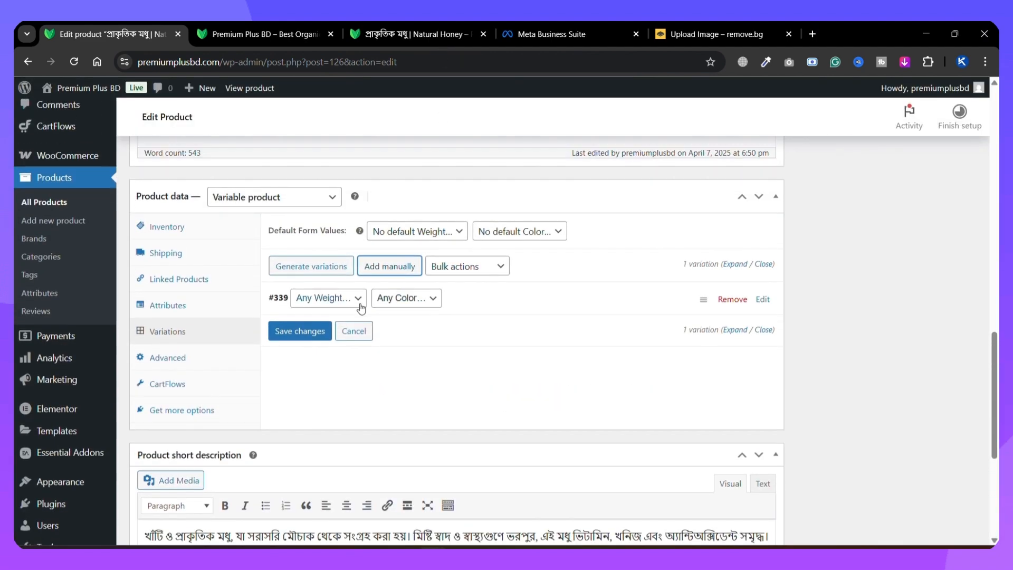
click(349, 300)
click(316, 332)
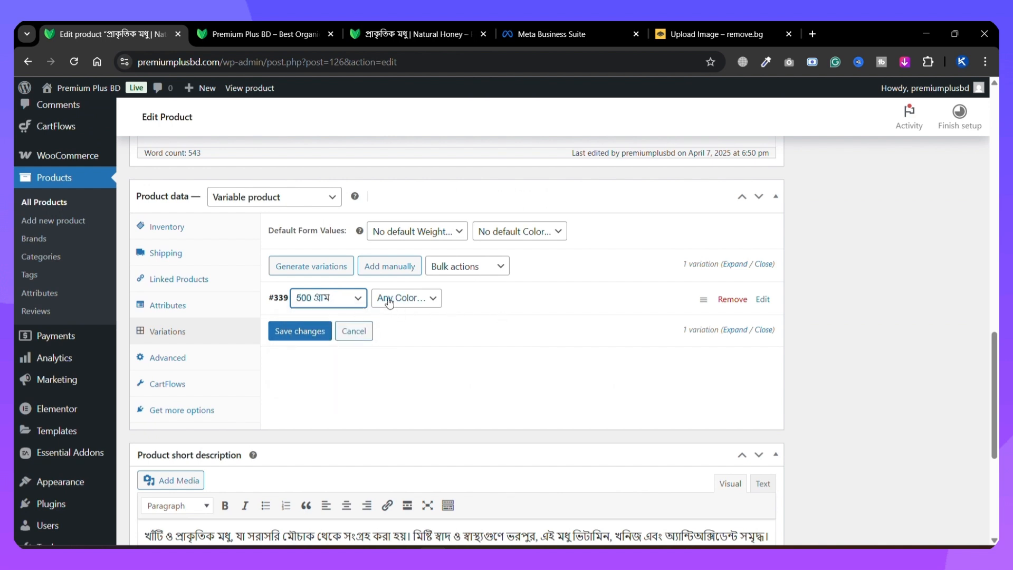
click(300, 331)
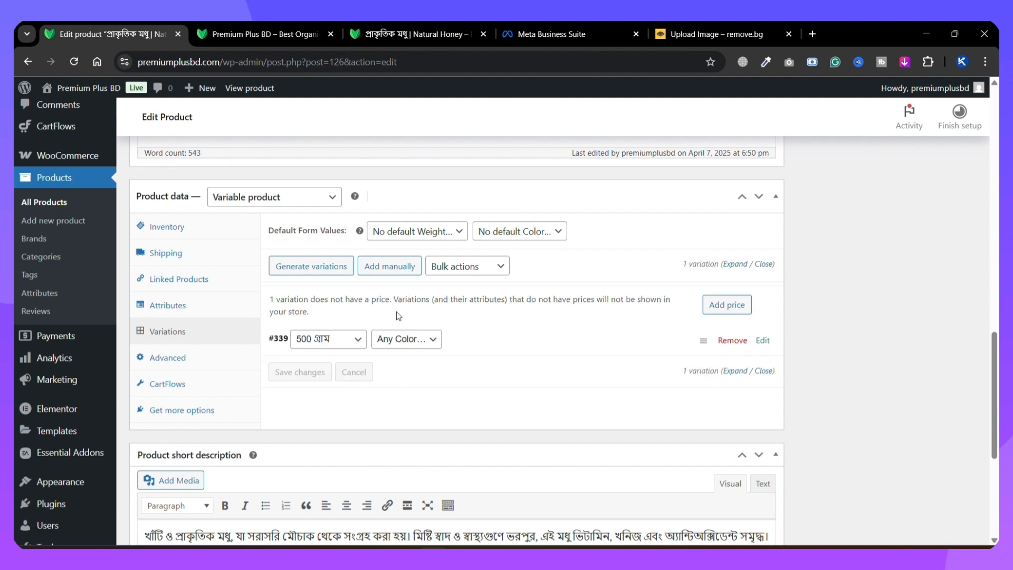
Step: Manually add a second variation with weight 1 কেজি and any color, and save the changes
click(388, 266)
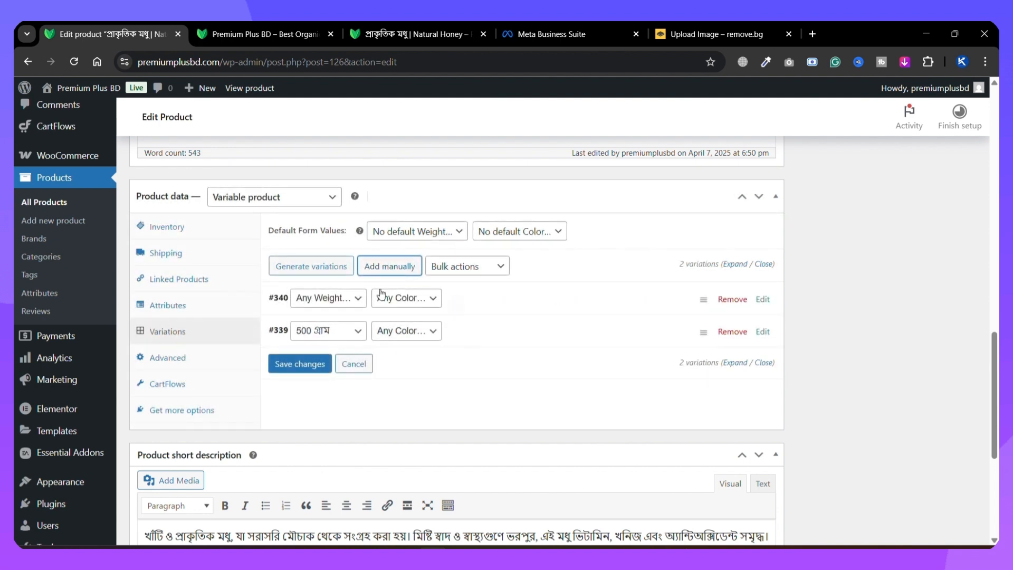
click(341, 297)
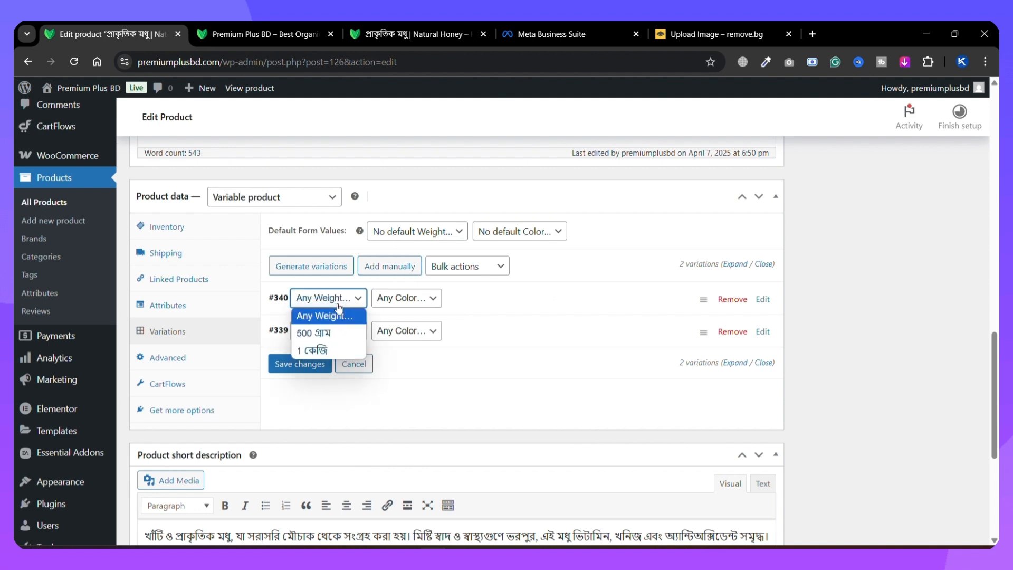
click(325, 348)
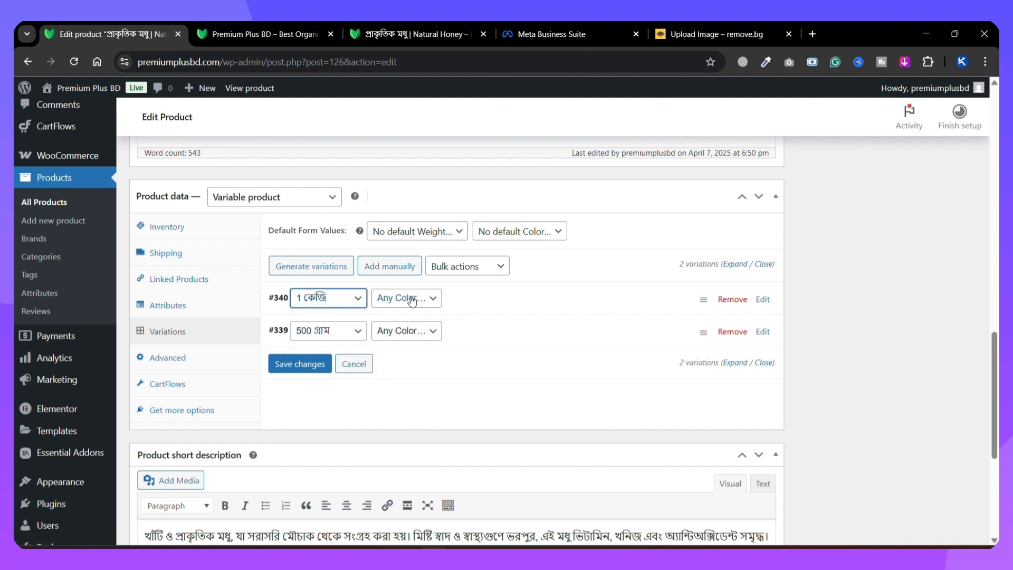
click(290, 365)
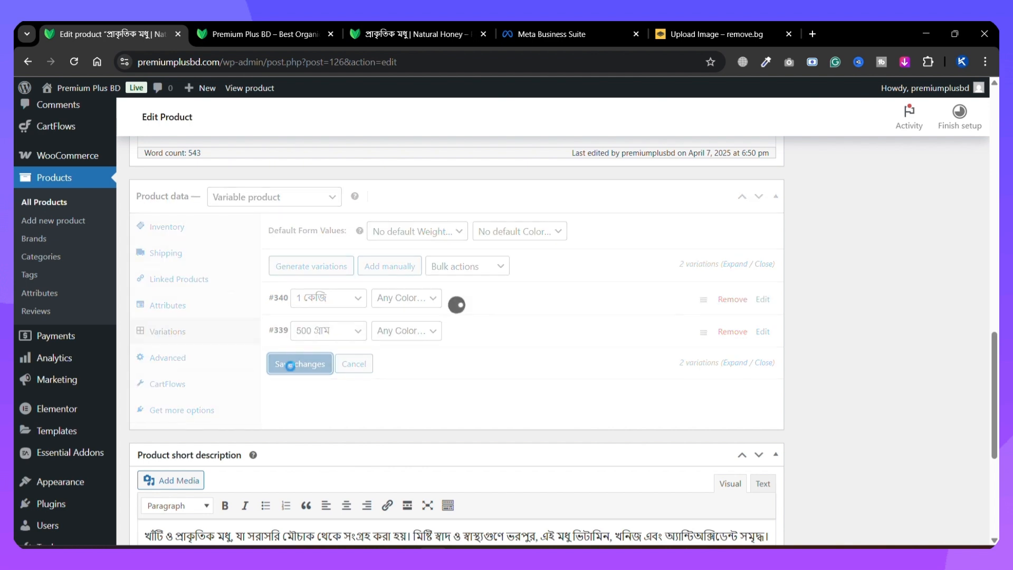
Step: Manually add a third variation with any weight and color Blue, and save the changes
click(389, 266)
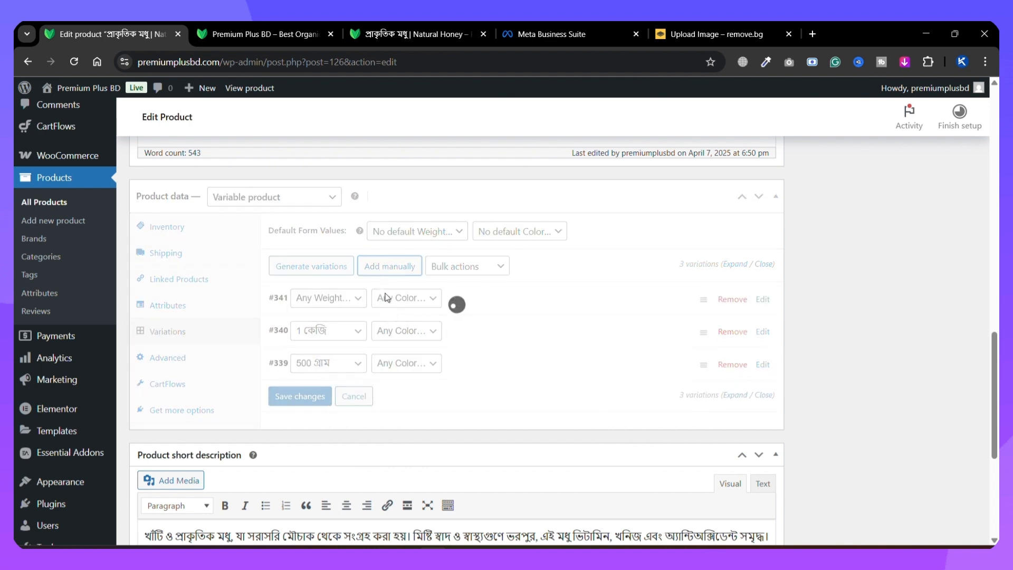
click(390, 298)
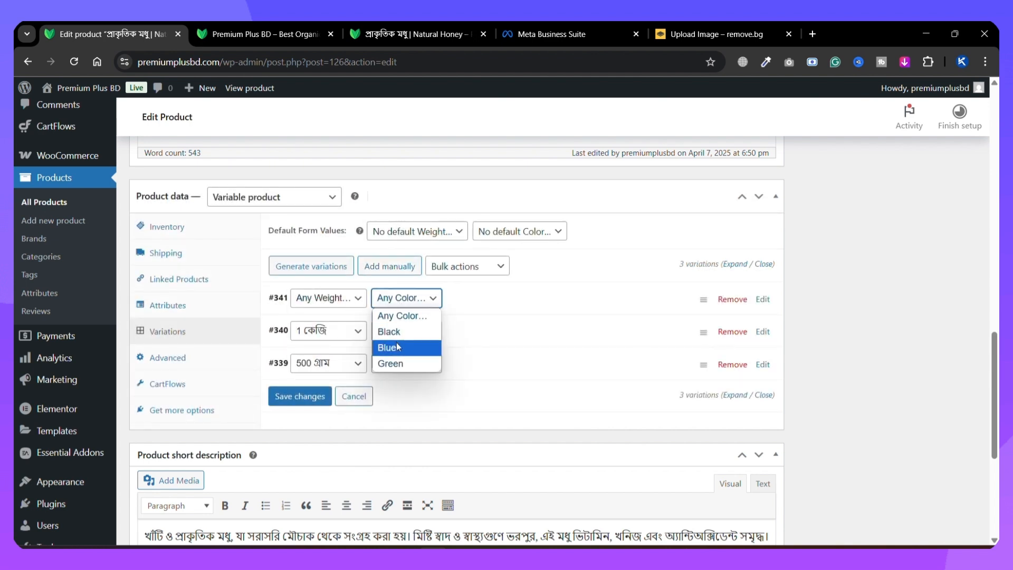
click(397, 347)
click(297, 395)
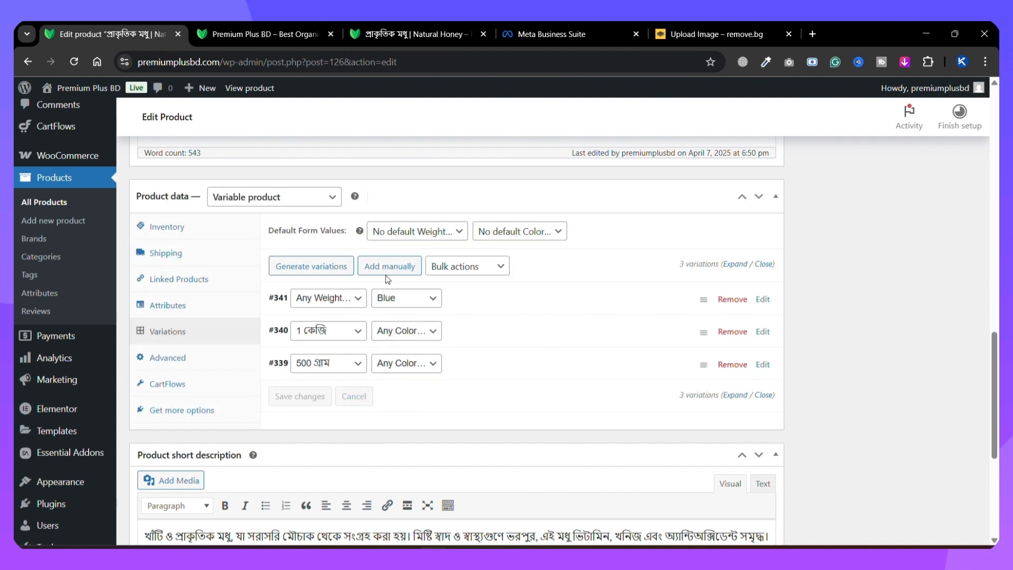
Step: Manually add a fourth variation with any weight and color Green, and save the changes
click(389, 265)
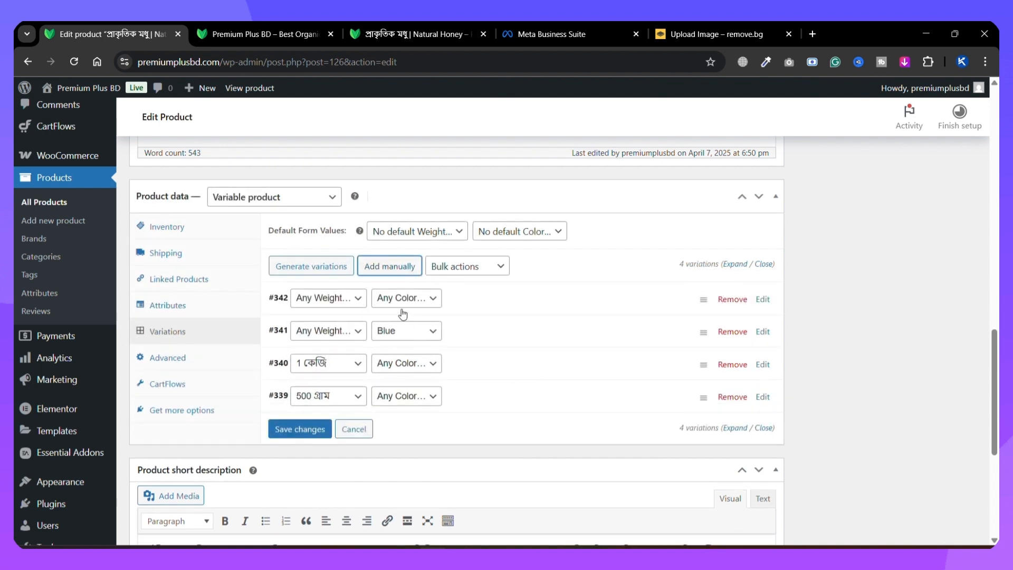
click(403, 299)
click(396, 361)
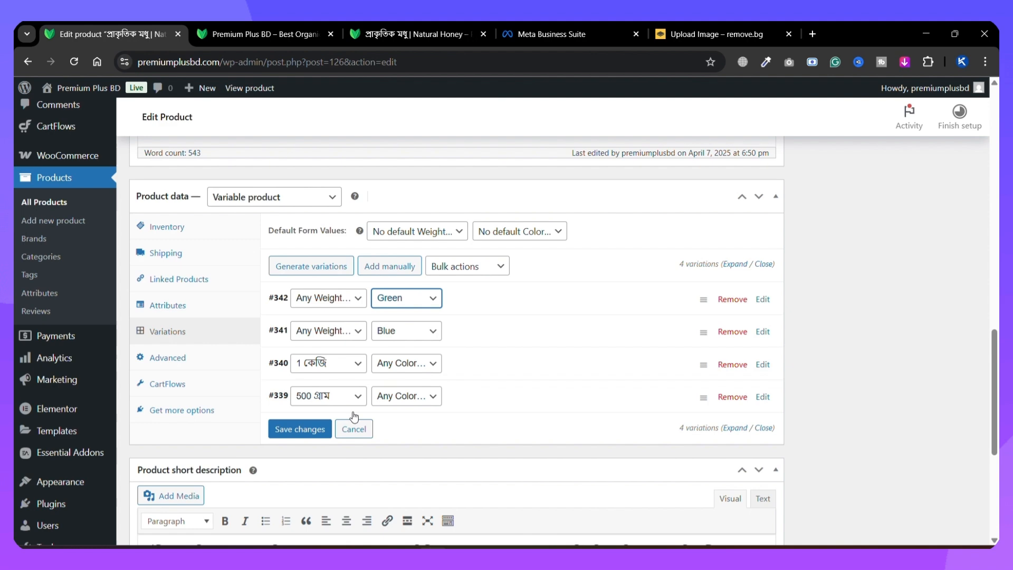
click(311, 430)
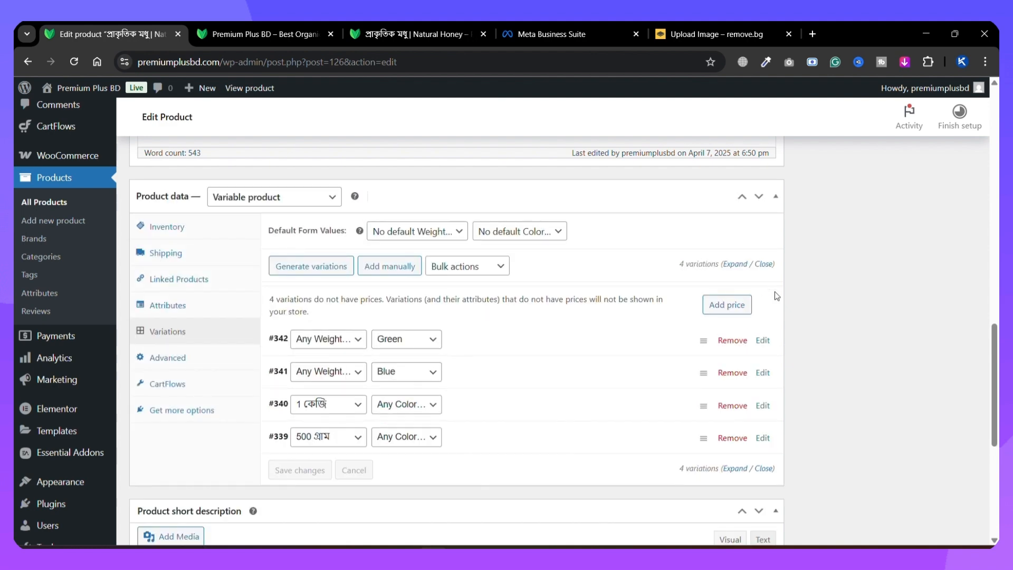
Step: Set the Green variation's regular price to 100 and its image to the honey jar picture with the orange background
click(761, 342)
scroll(527, 293, down, 3)
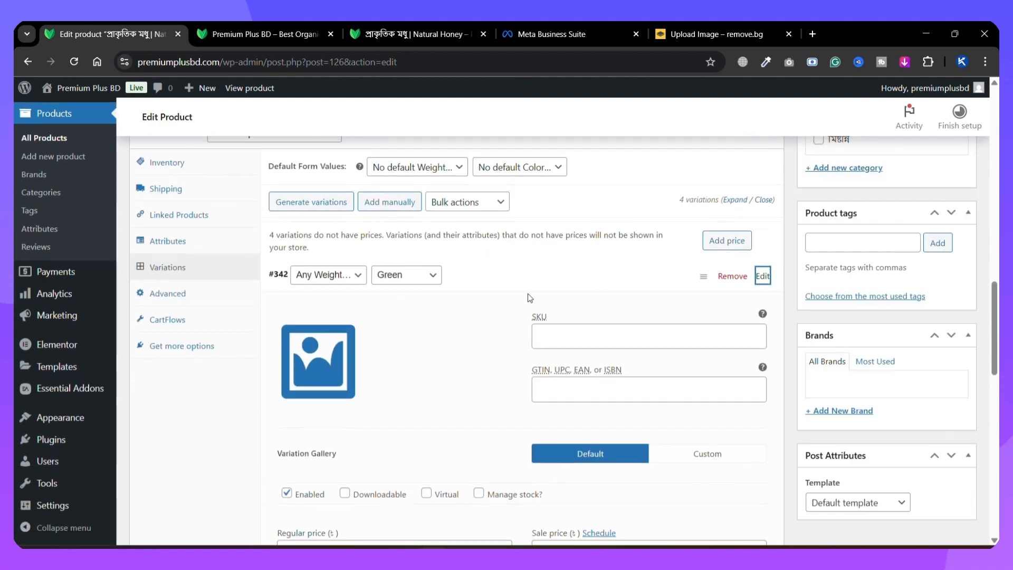
click(350, 424)
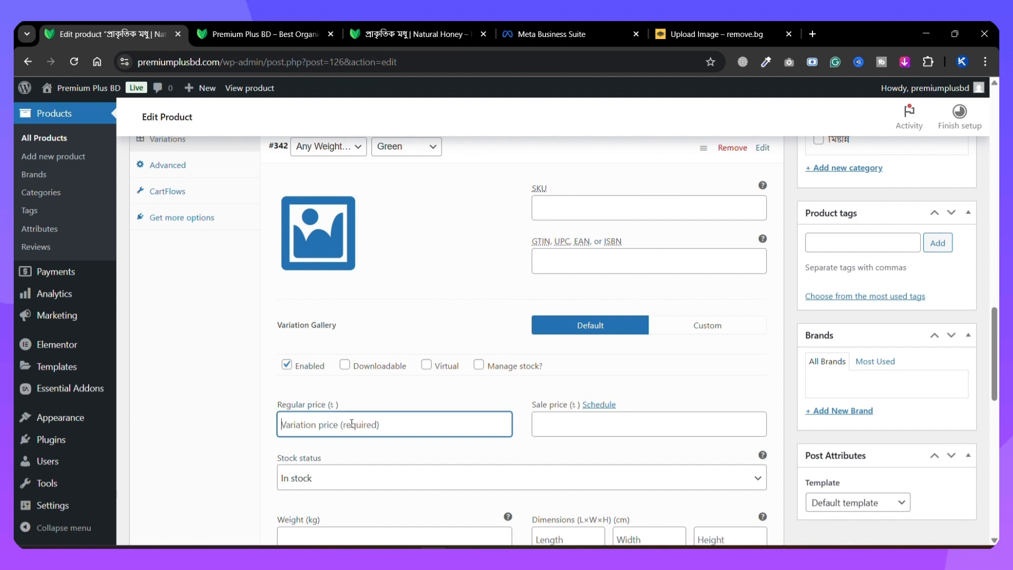
text(100)
click(347, 232)
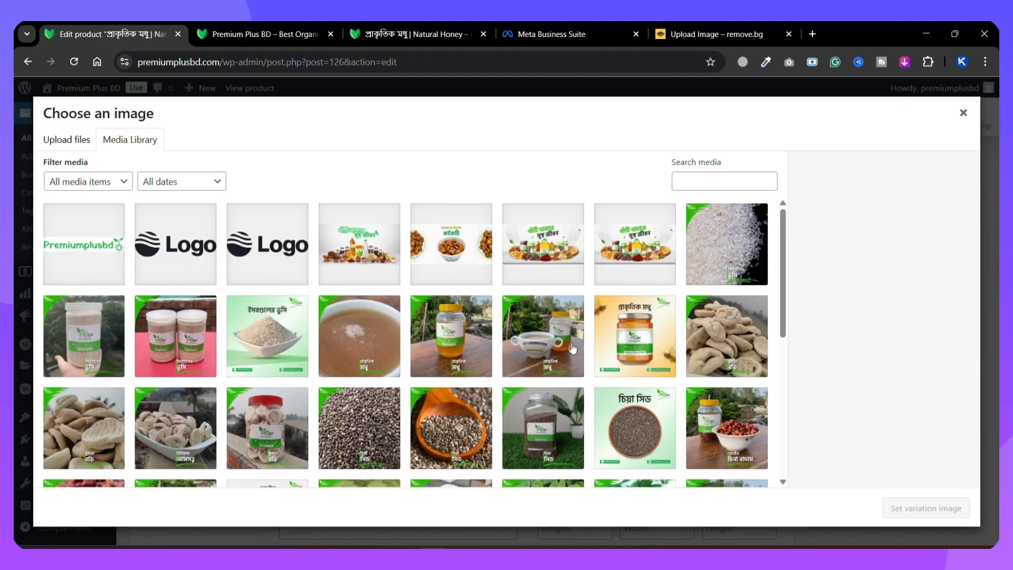
click(635, 348)
click(904, 504)
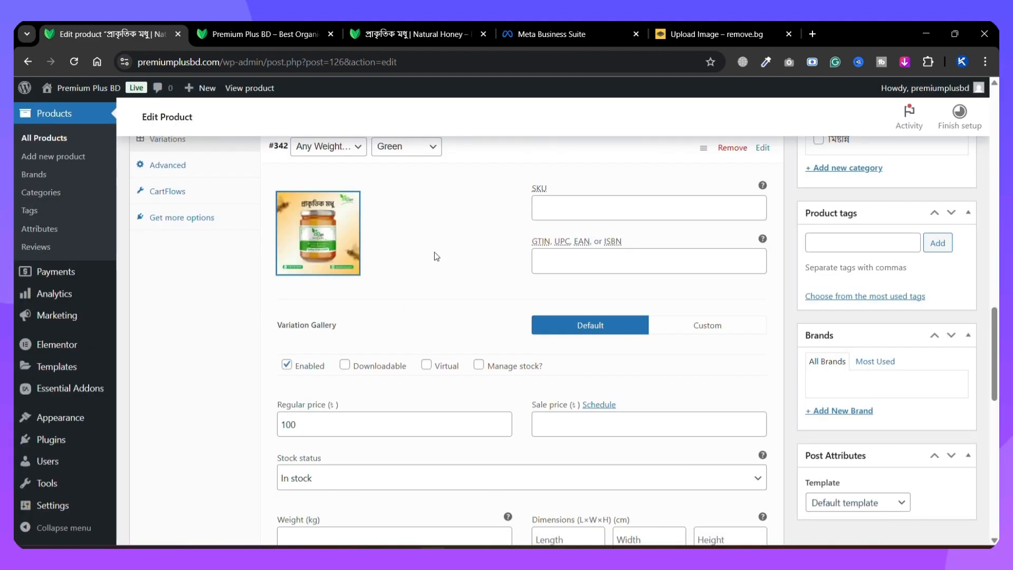
Step: Set the Blue variation's regular price to 200 and its image to Modhu-2 from the media library
scroll(434, 252, down, 2)
scroll(539, 234, up, 1)
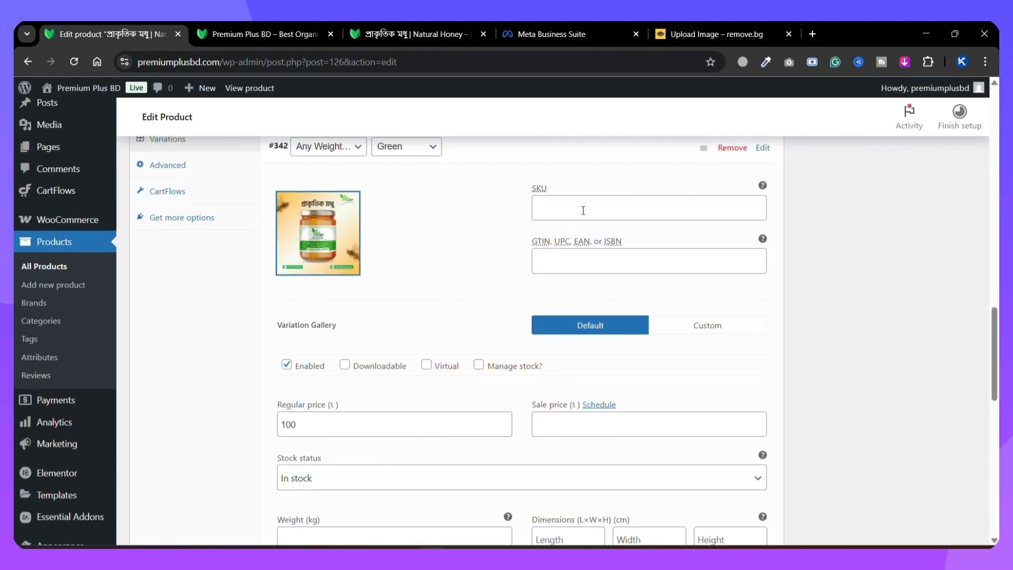
scroll(580, 285, down, 2)
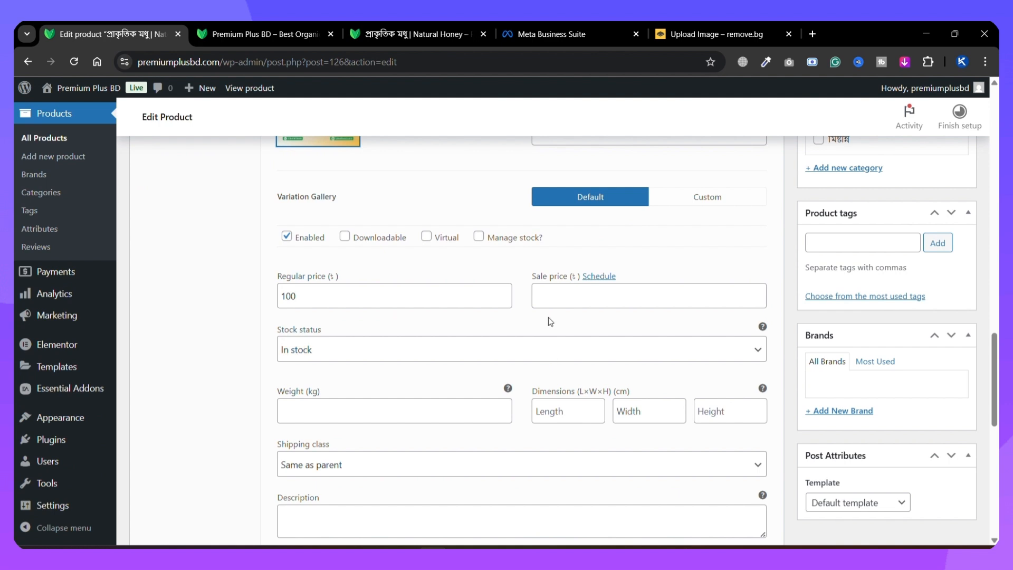
scroll(545, 317, down, 2)
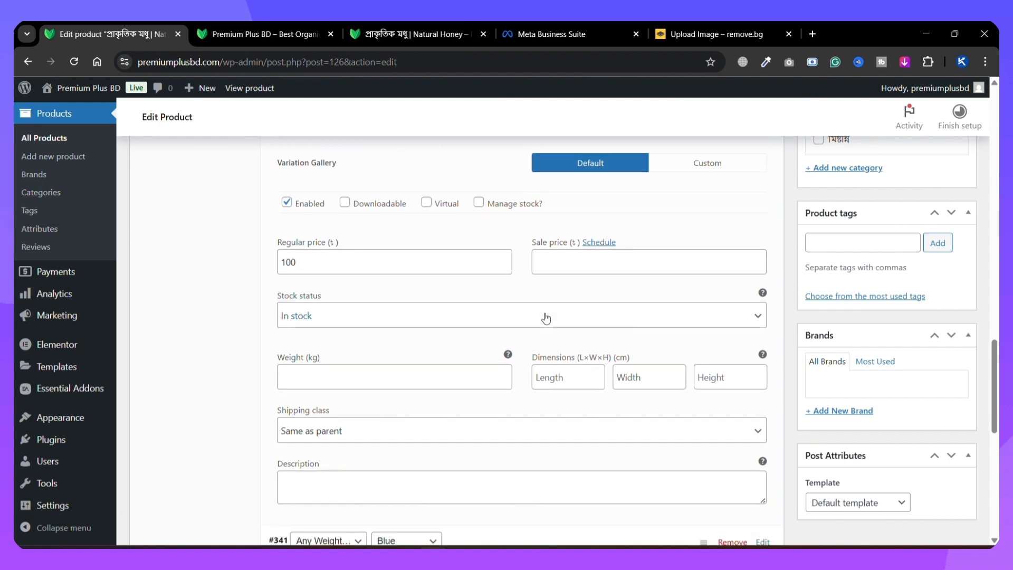
scroll(401, 243, down, 2)
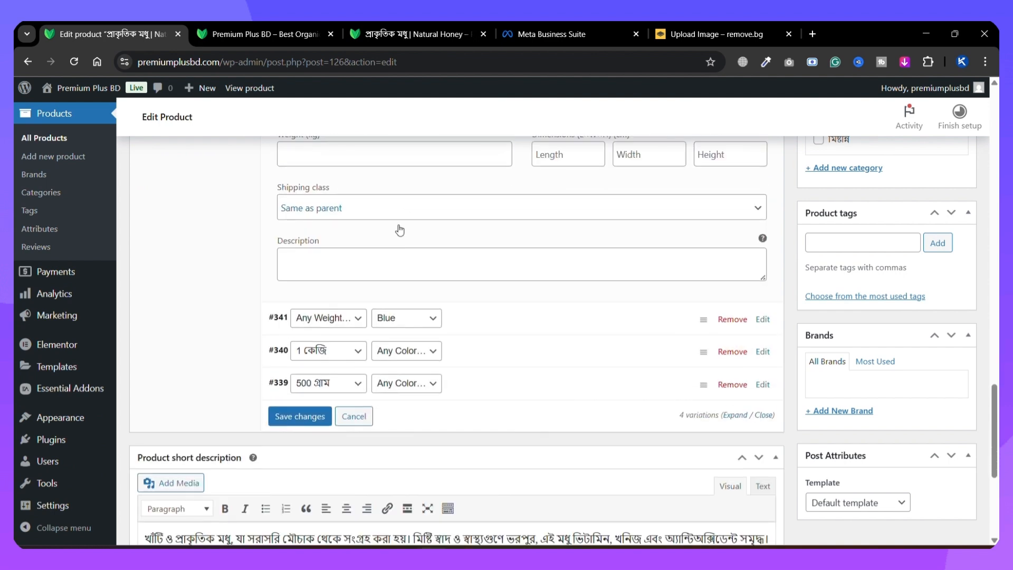
click(761, 319)
scroll(400, 366, down, 3)
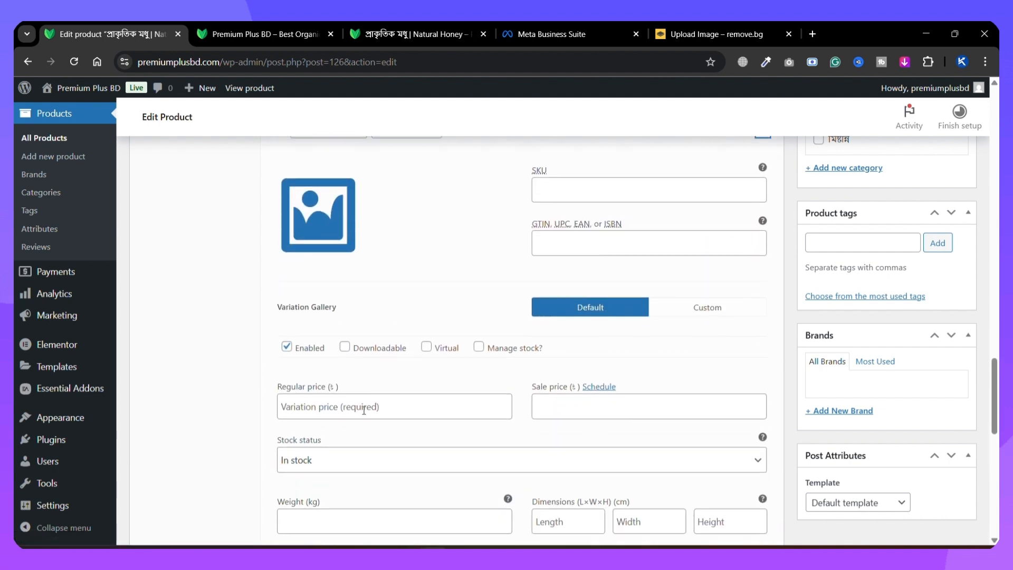
click(363, 408)
text(200)
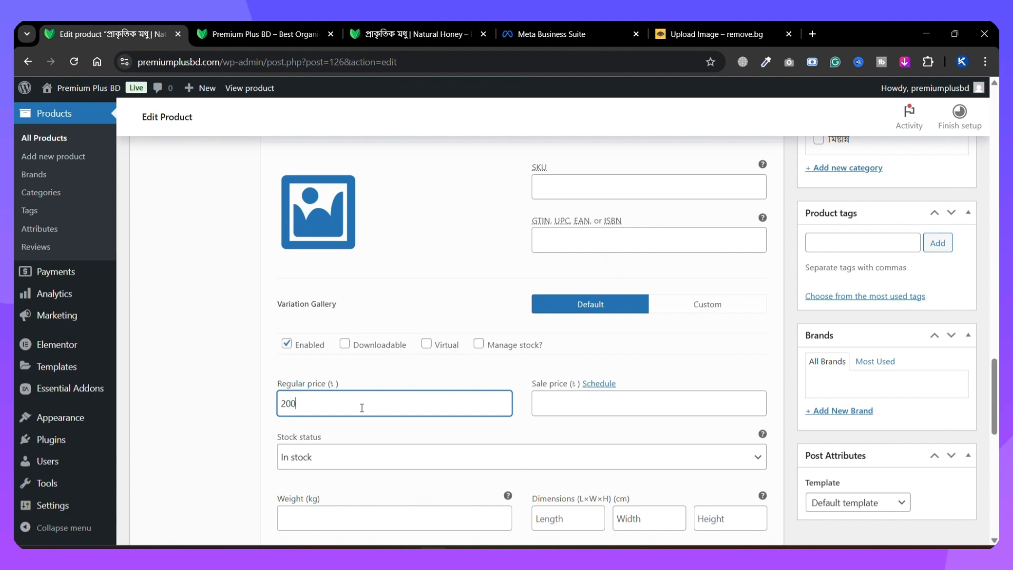
click(323, 222)
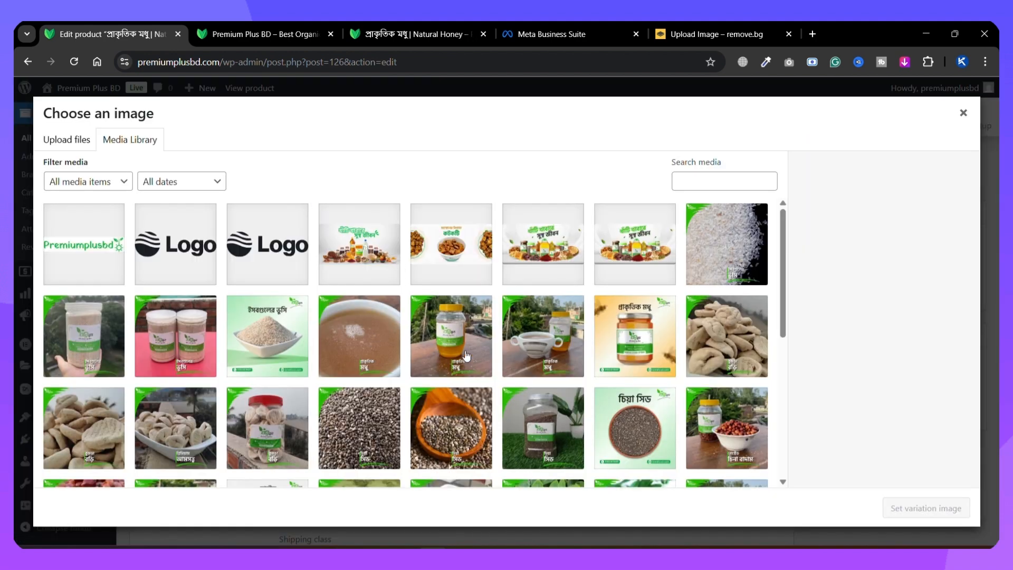
click(628, 346)
click(544, 338)
click(359, 338)
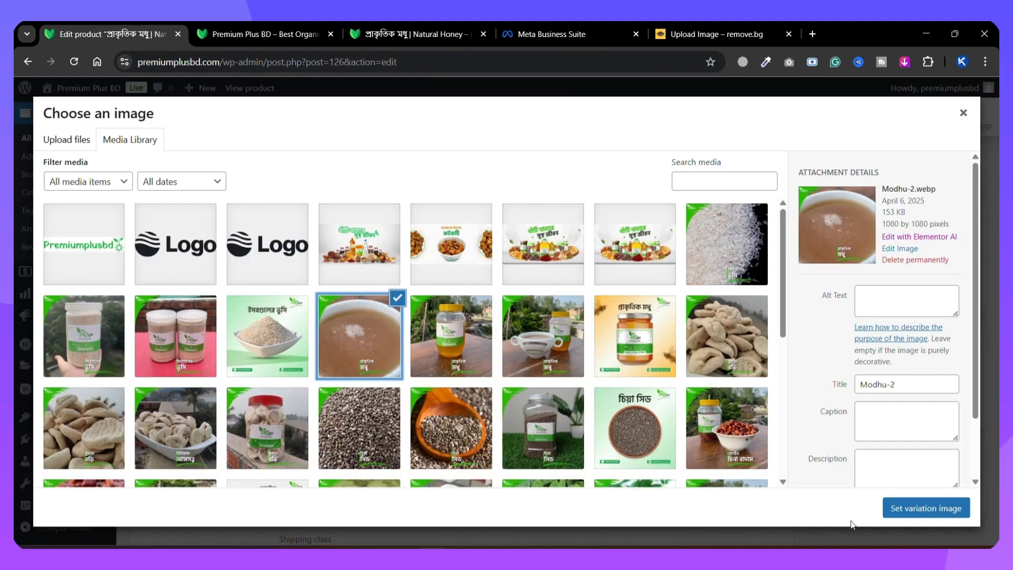
click(924, 510)
Step: Set the 1 কেজি variation's image to Modhu-2 and its regular price to 400
scroll(486, 344, down, 5)
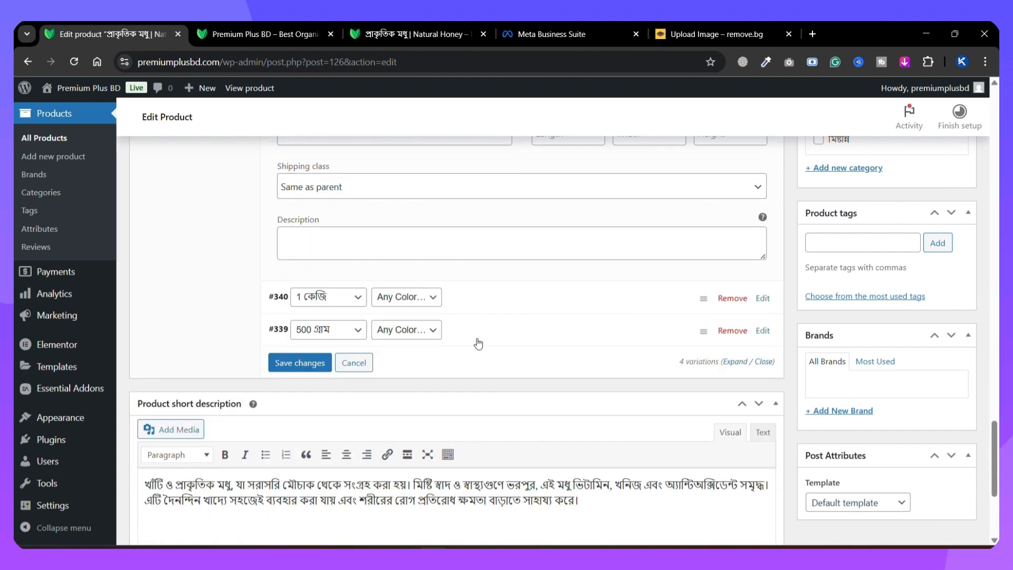
click(763, 298)
scroll(388, 290, down, 2)
click(311, 270)
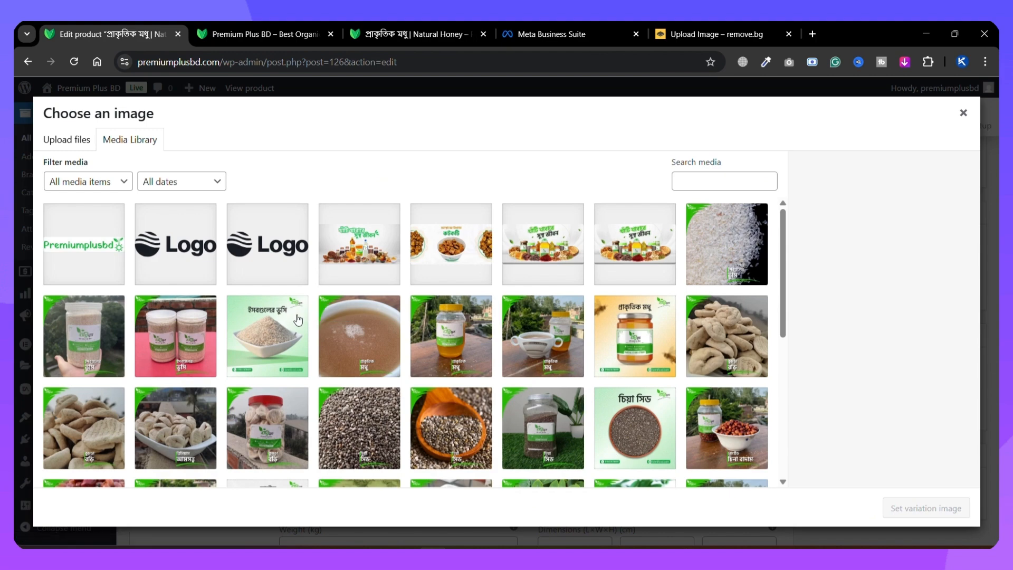
click(375, 324)
click(917, 516)
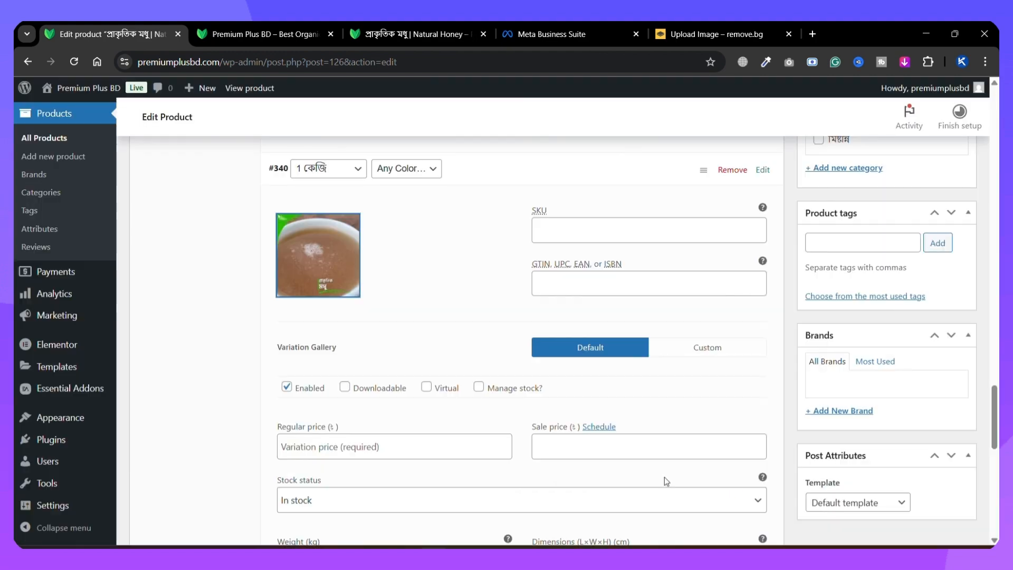
scroll(317, 422, down, 1)
click(323, 319)
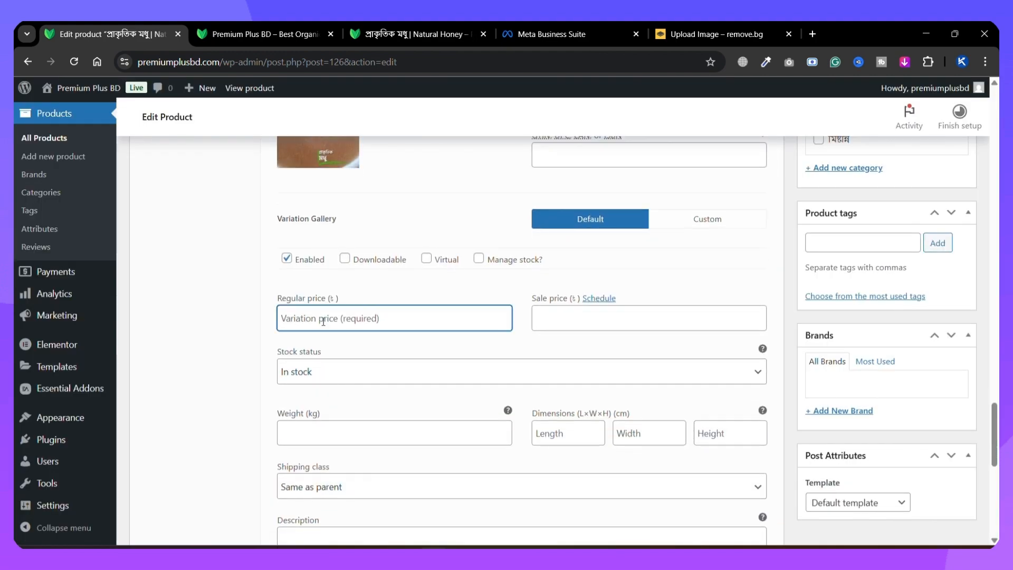
text(400)
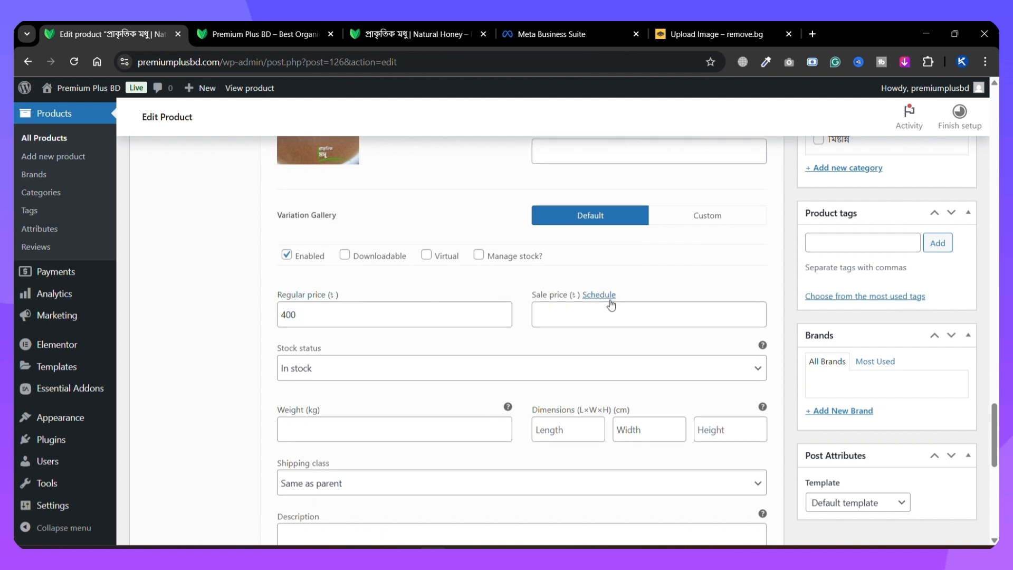
Step: Set the 500 গ্রাম variation's image to Modhu-2 and its regular price to 500, and save the variation changes
scroll(633, 312, down, 5)
click(762, 342)
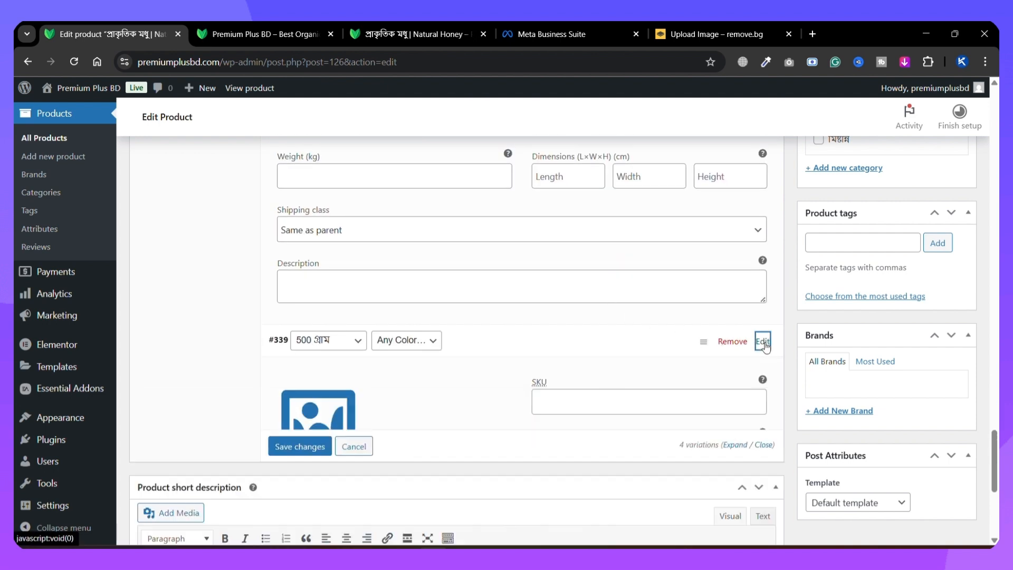
scroll(658, 360, down, 2)
scroll(659, 360, down, 4)
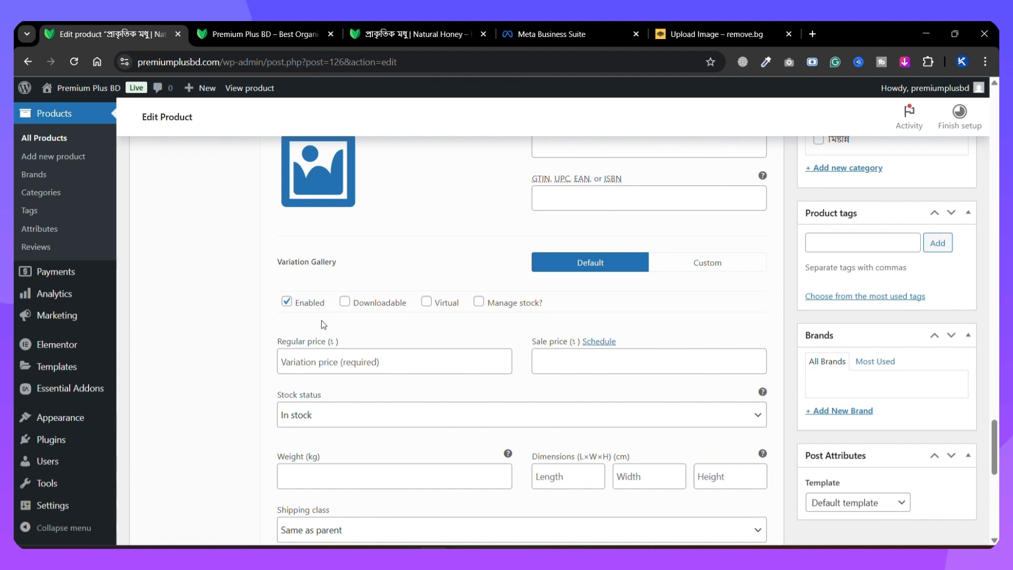
click(318, 171)
click(368, 342)
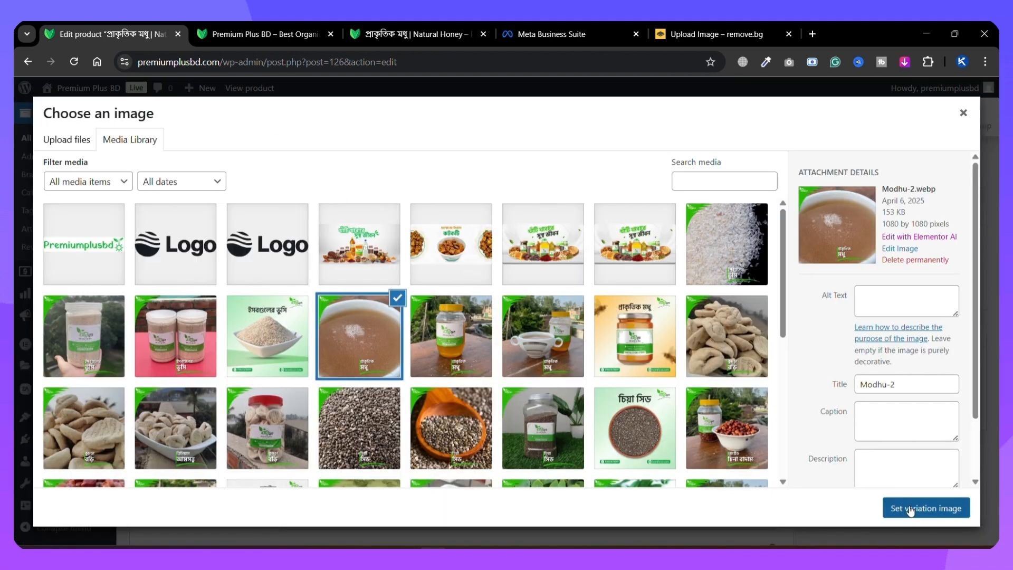
click(926, 508)
scroll(357, 305, up, 5)
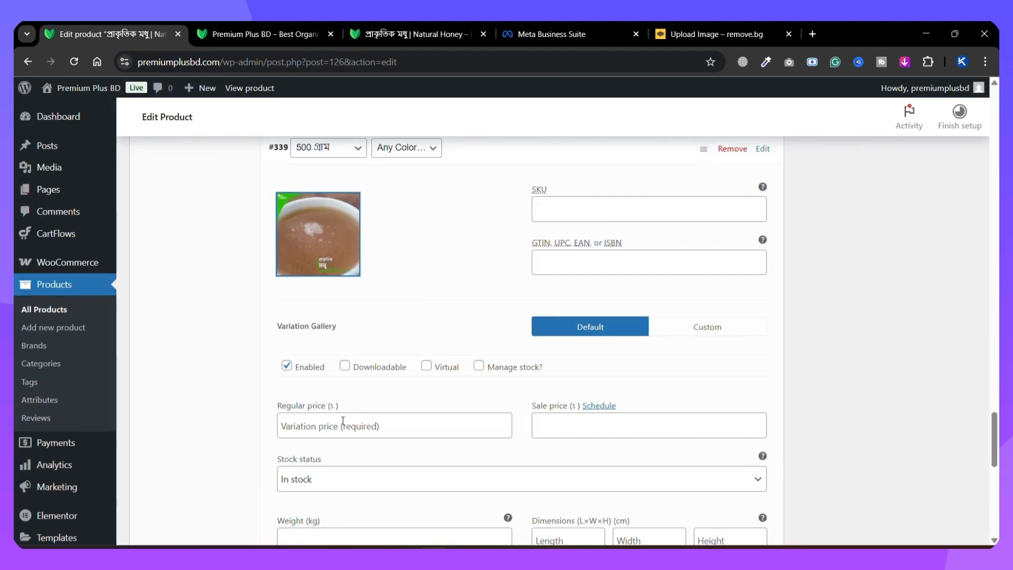
click(343, 422)
text(500)
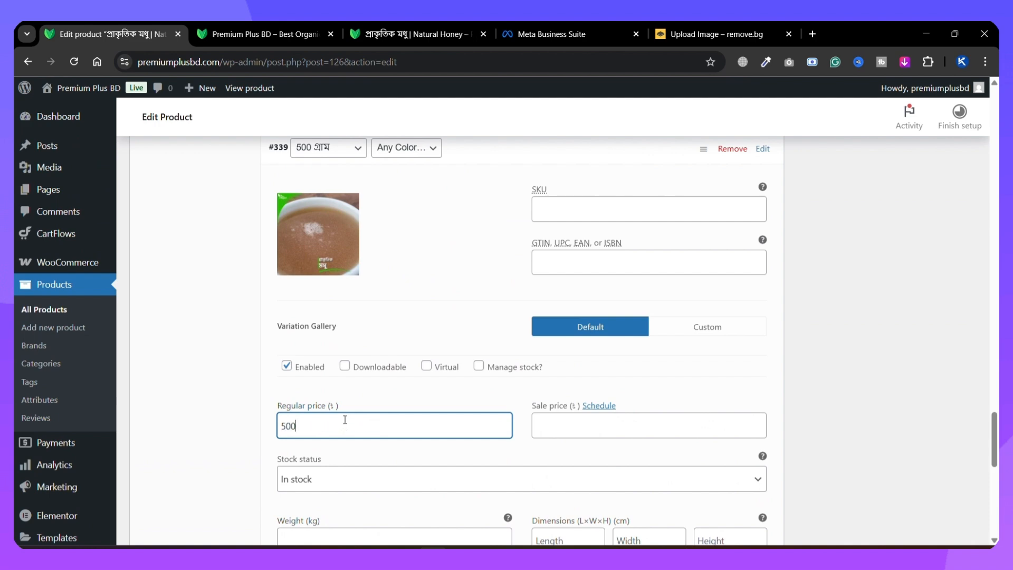
click(392, 397)
scroll(375, 403, down, 6)
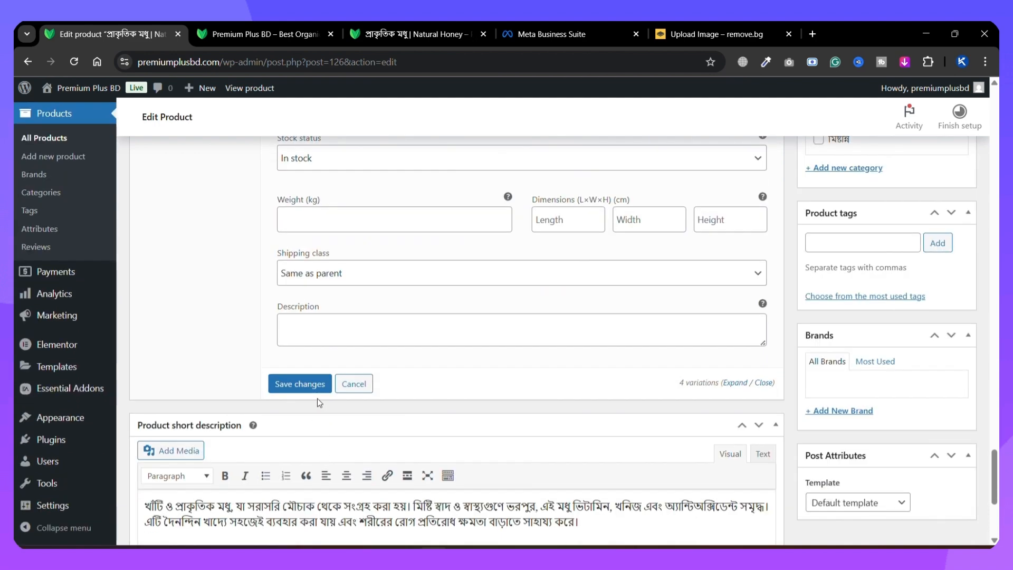
click(316, 389)
Step: Update the Natural Honey product to publish its new variations
scroll(511, 380, up, 6)
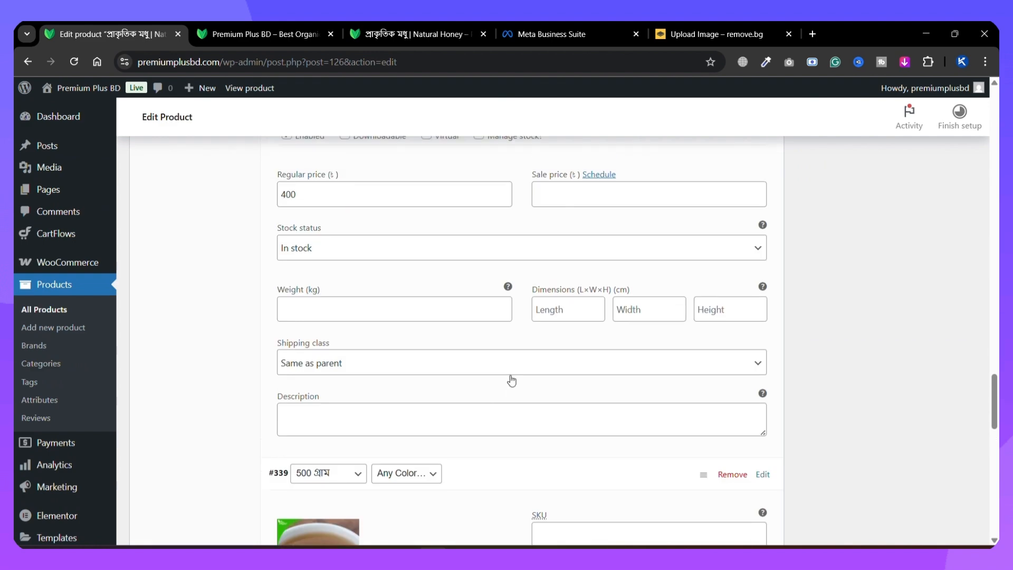
scroll(478, 293, down, 2)
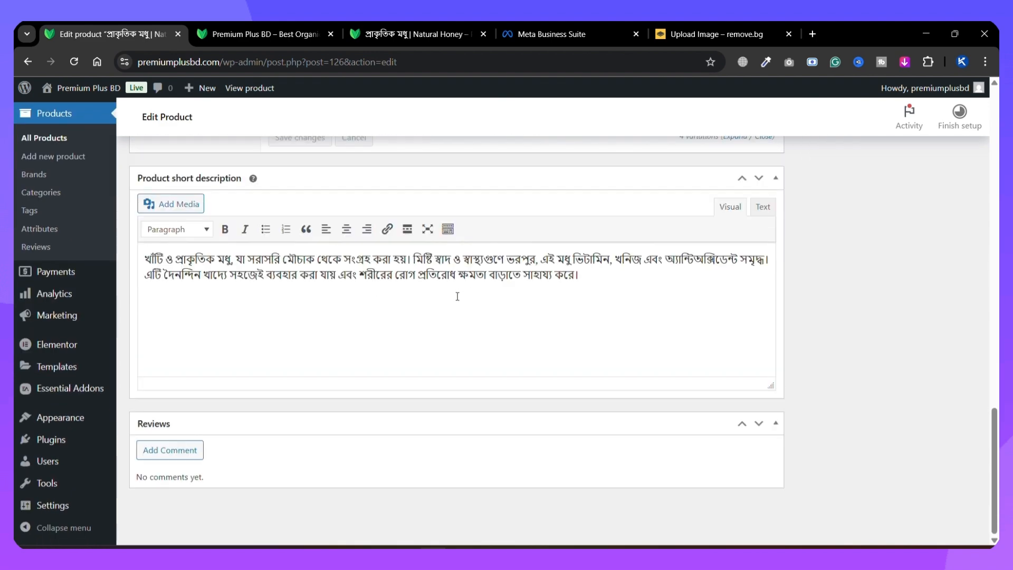
scroll(457, 296, up, 6)
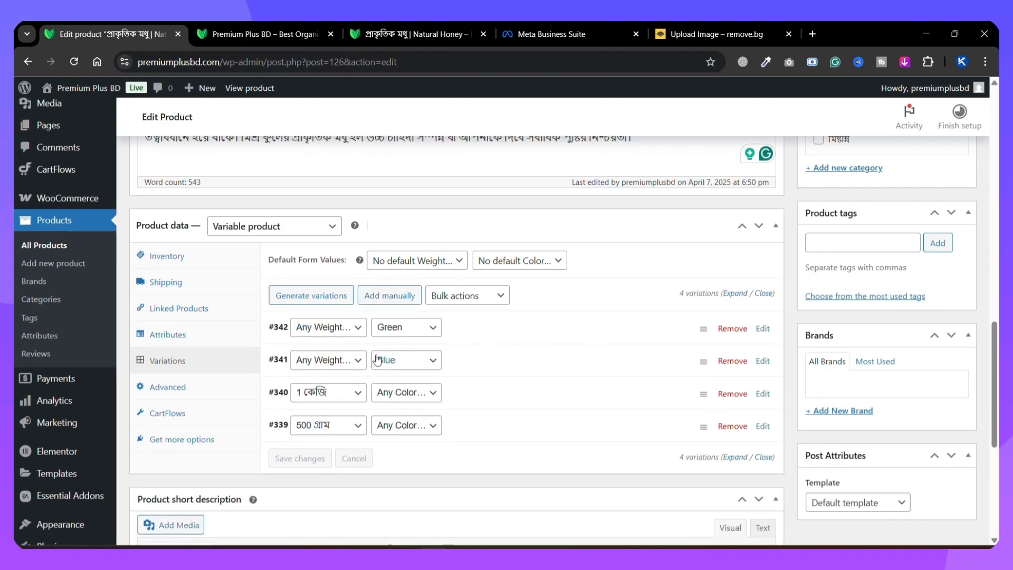
scroll(877, 317, up, 15)
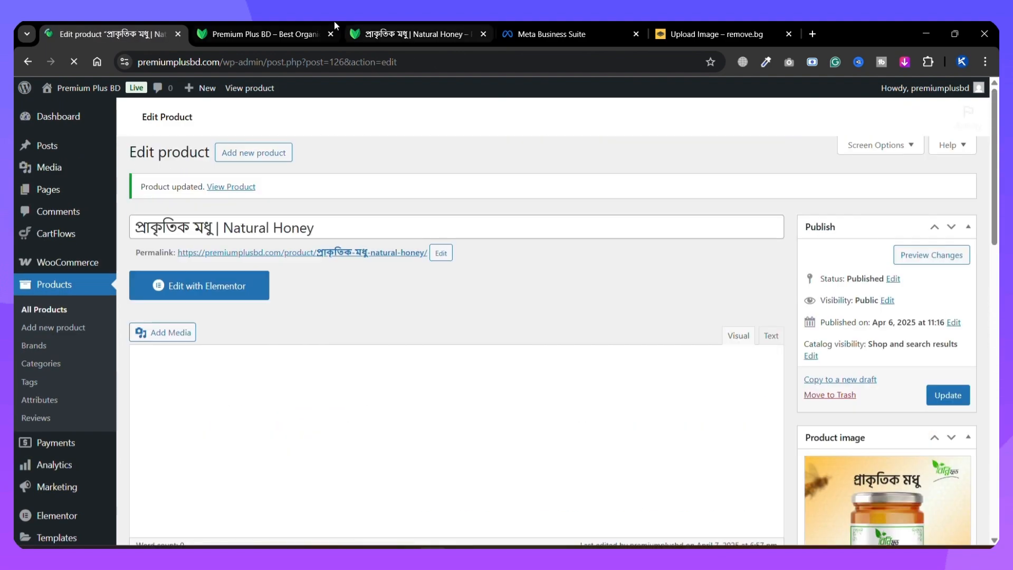
Step: On the store's Natural Honey page, switch the weight between 500 গ্রাম and 1 কেজি to check the product image and price
click(394, 21)
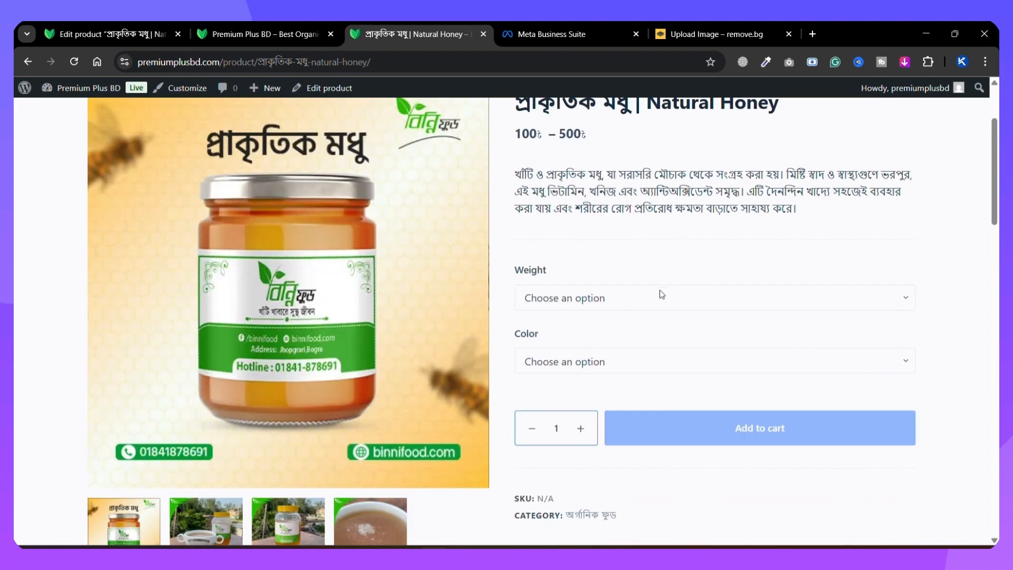
click(612, 298)
click(588, 339)
click(584, 296)
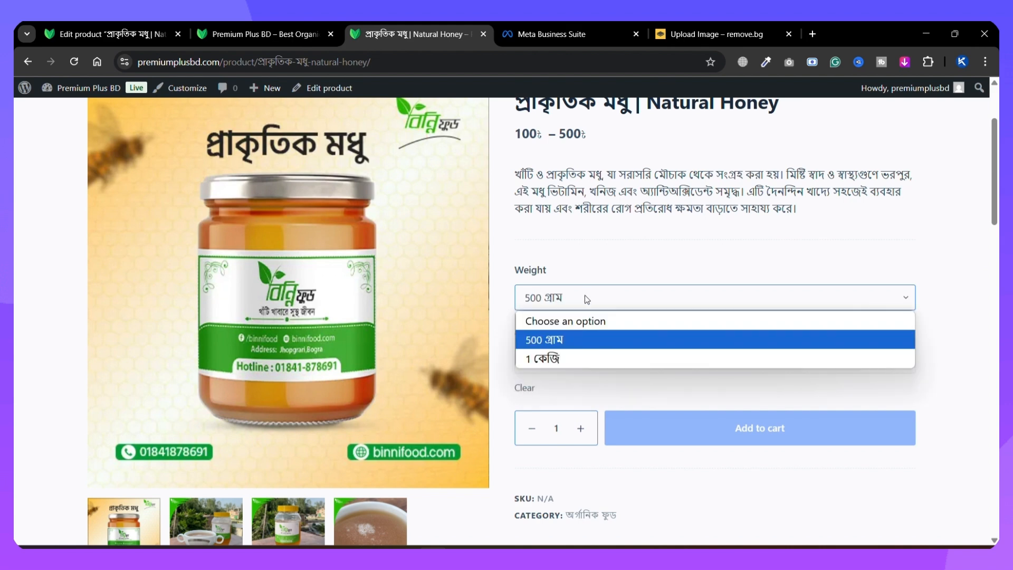
click(576, 357)
click(605, 303)
click(586, 340)
scroll(587, 368, down, 2)
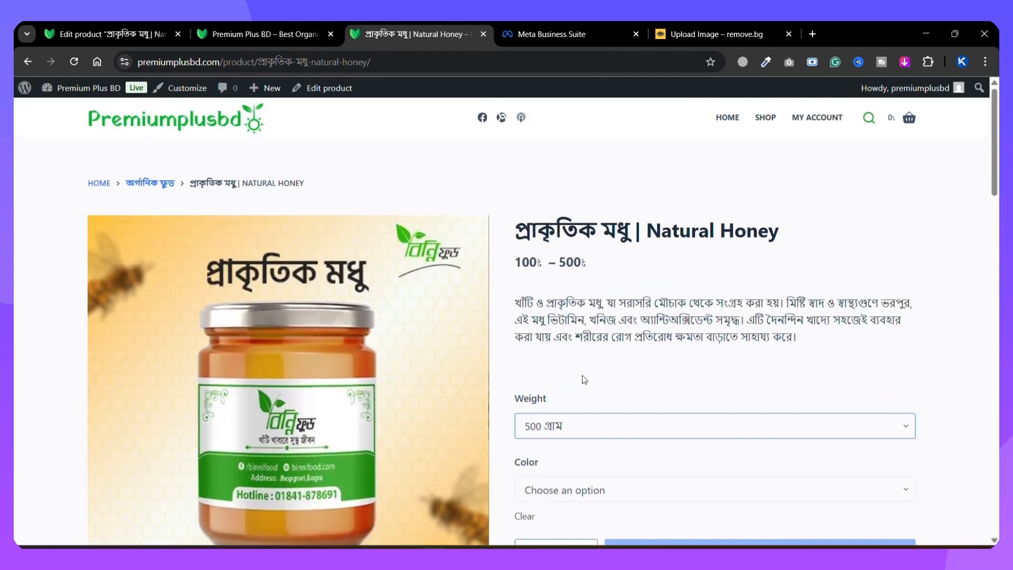
scroll(604, 382, down, 3)
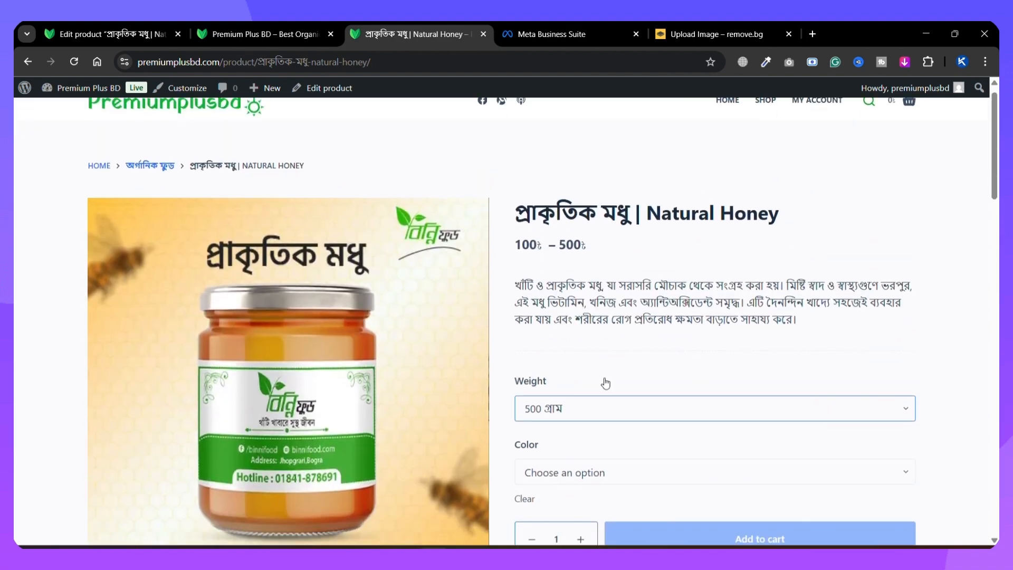
click(592, 301)
click(578, 358)
scroll(576, 343, down, 3)
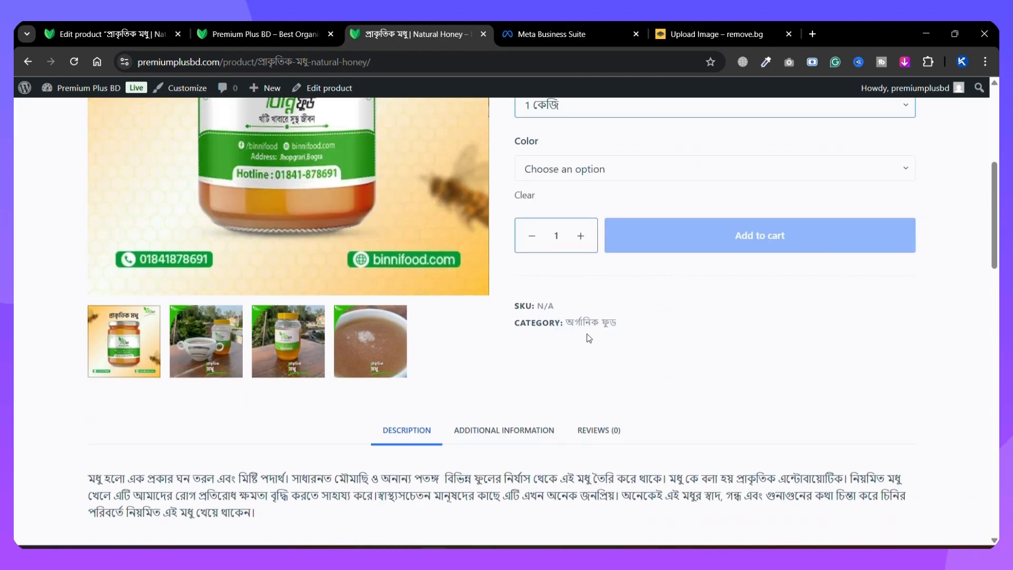
scroll(587, 333, up, 3)
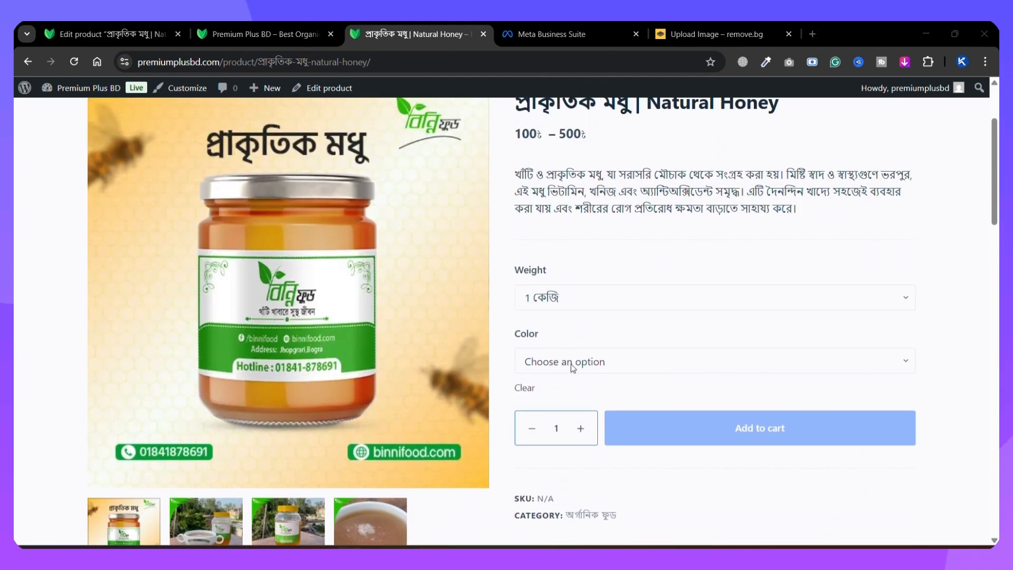
Step: Choose the Black color with the 1 কেজি weight, and switch the weight to 500 গ্রাম to compare the variation prices
click(572, 364)
click(544, 401)
click(565, 297)
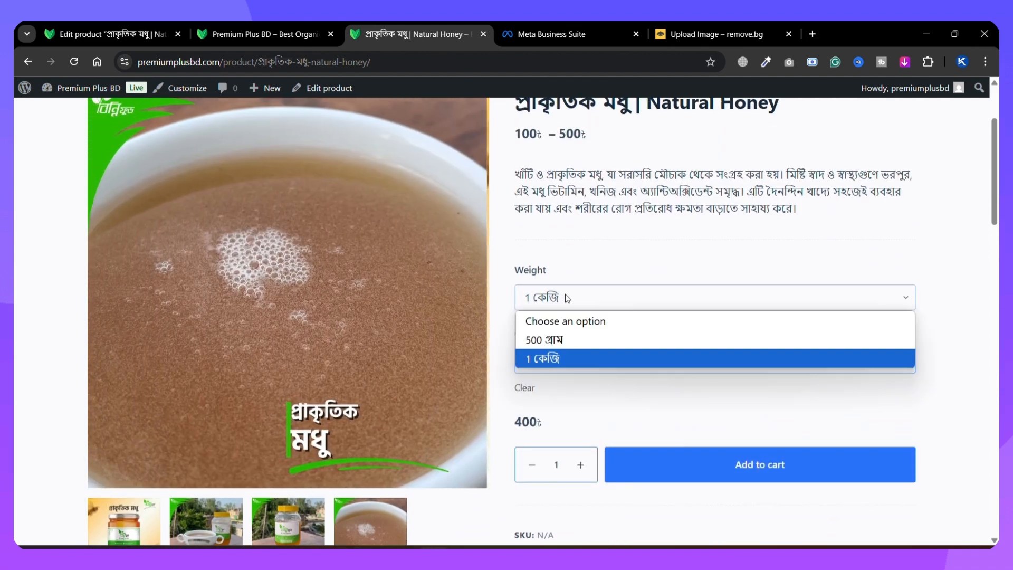
click(559, 343)
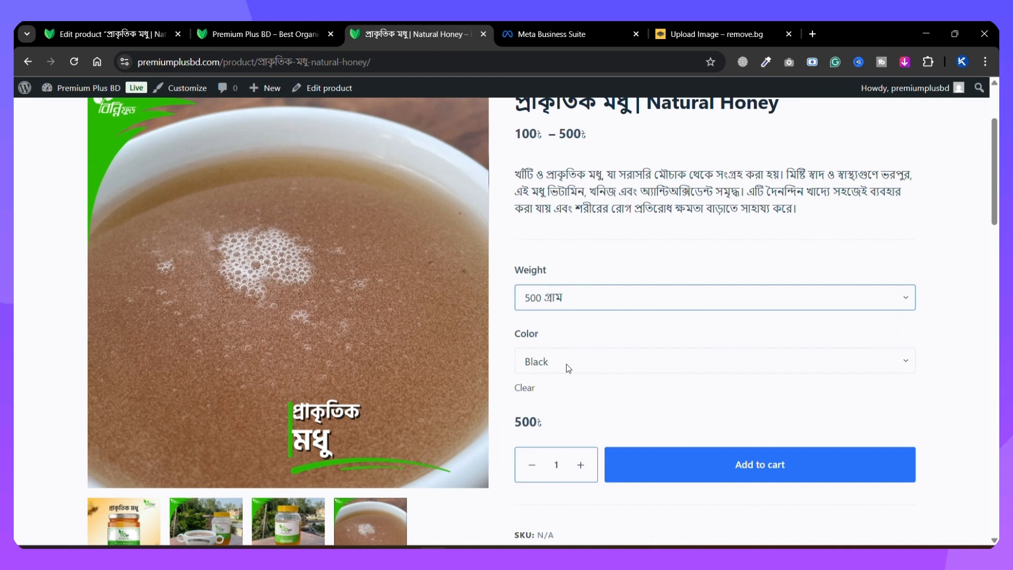
Step: With 500 গ্রাম selected, try the Green, Blue, unselected and Black color options to compare their images and prices
click(565, 364)
click(545, 437)
click(565, 364)
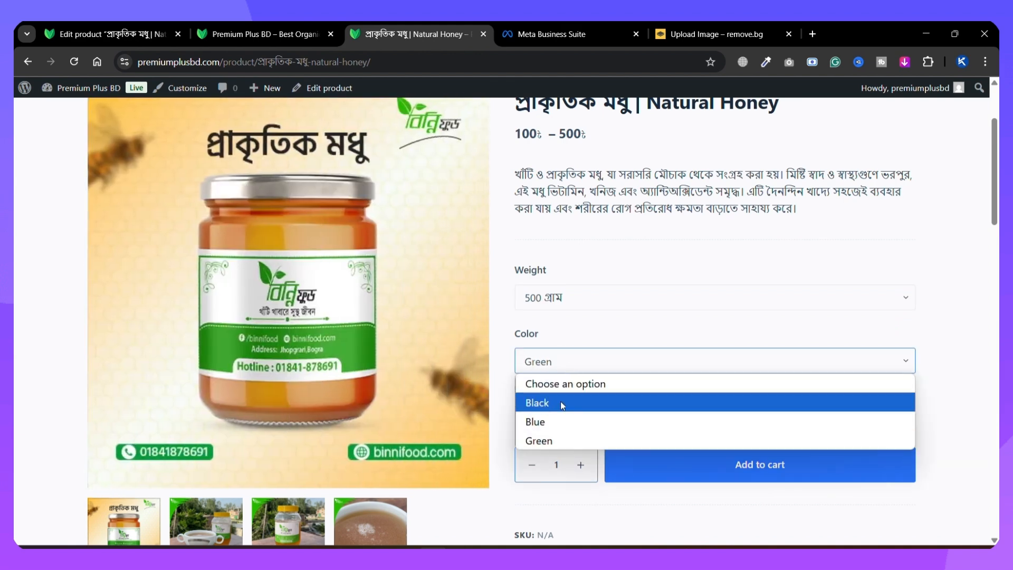
click(560, 421)
click(563, 363)
click(565, 363)
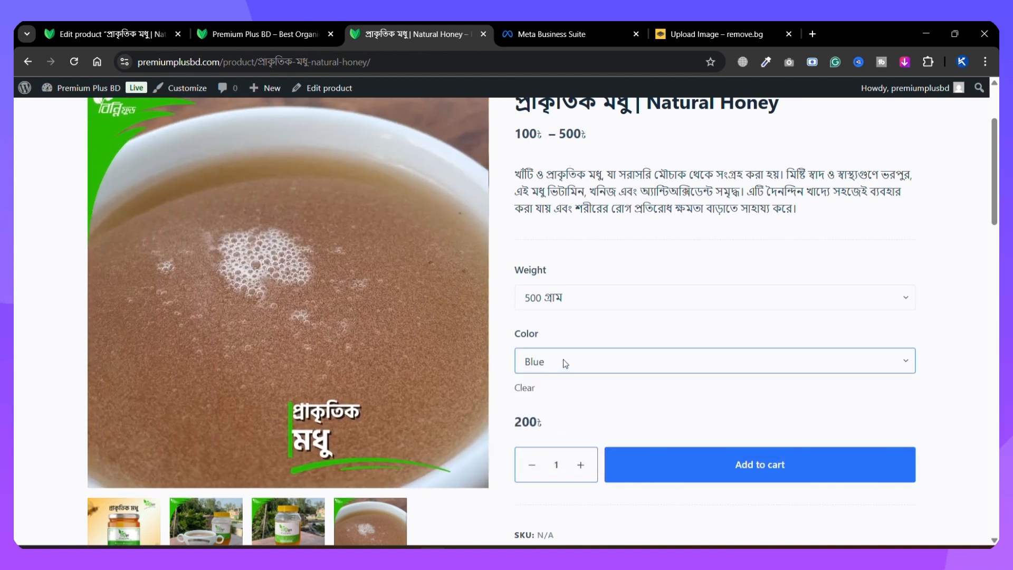
click(564, 363)
click(561, 400)
click(562, 365)
click(564, 393)
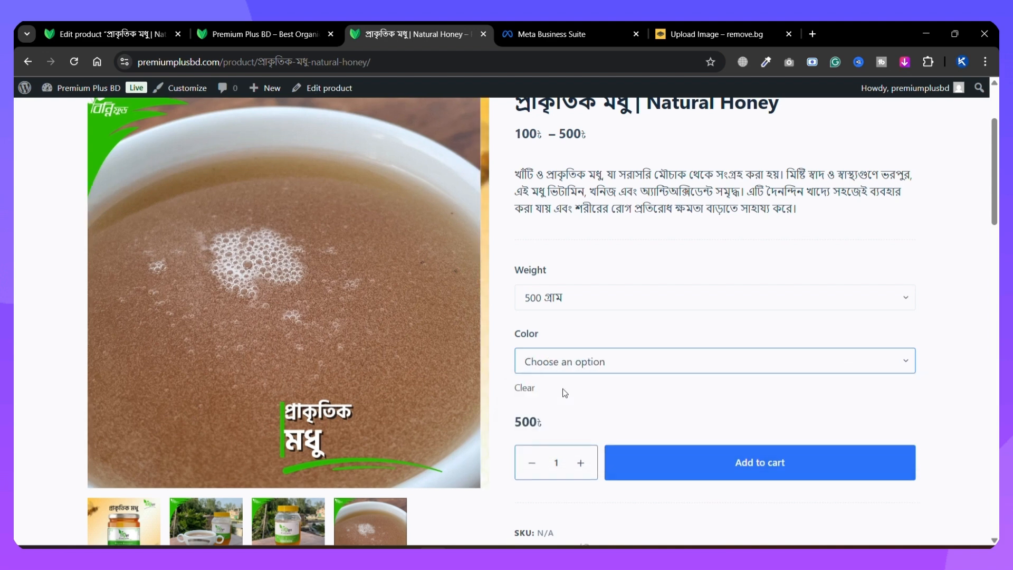
click(565, 362)
click(560, 402)
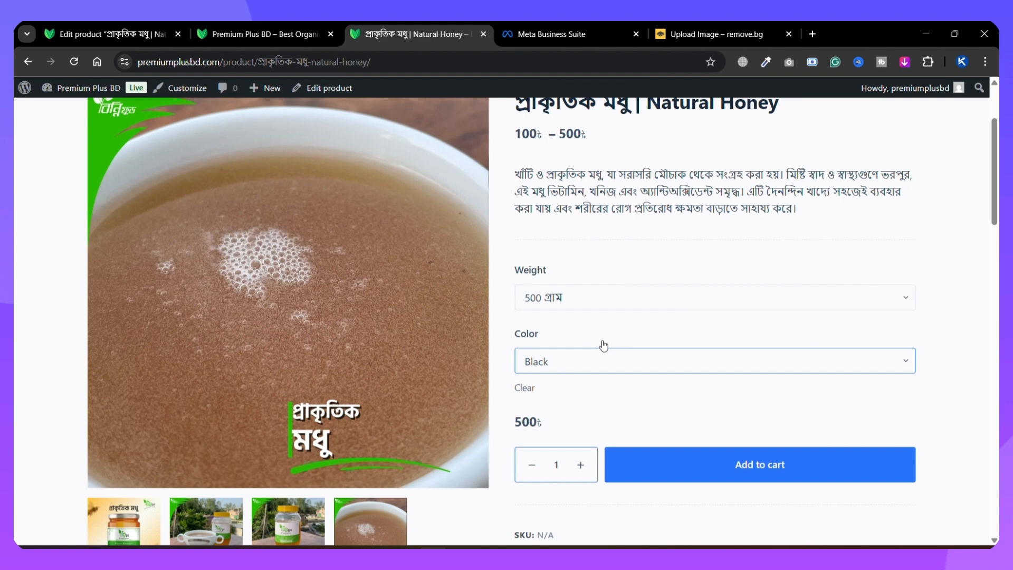
Step: Cycle the color through Blue, Green, Blue, Black and Blue again to check how each choice changes the price and image
click(583, 362)
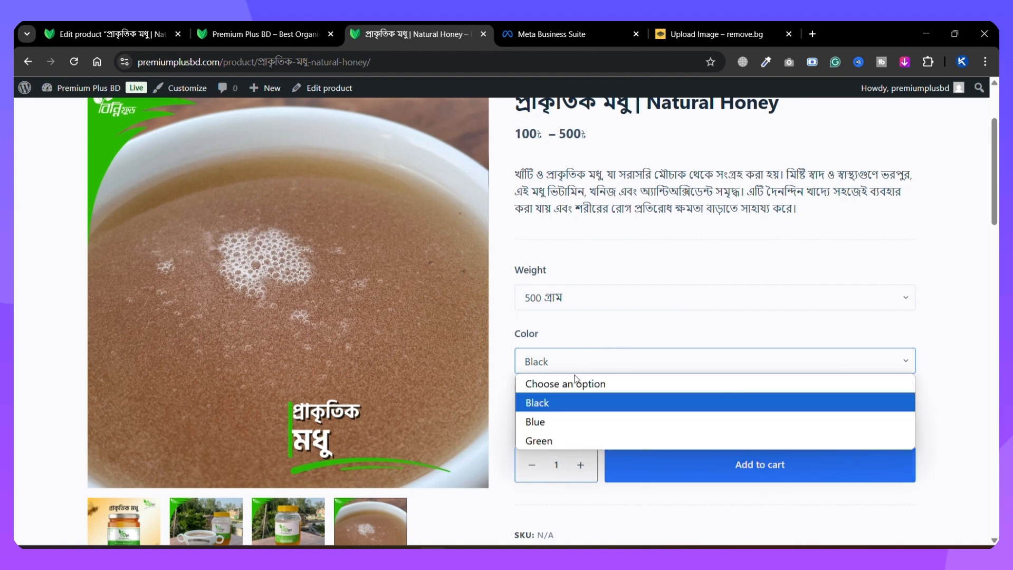
click(551, 421)
click(560, 369)
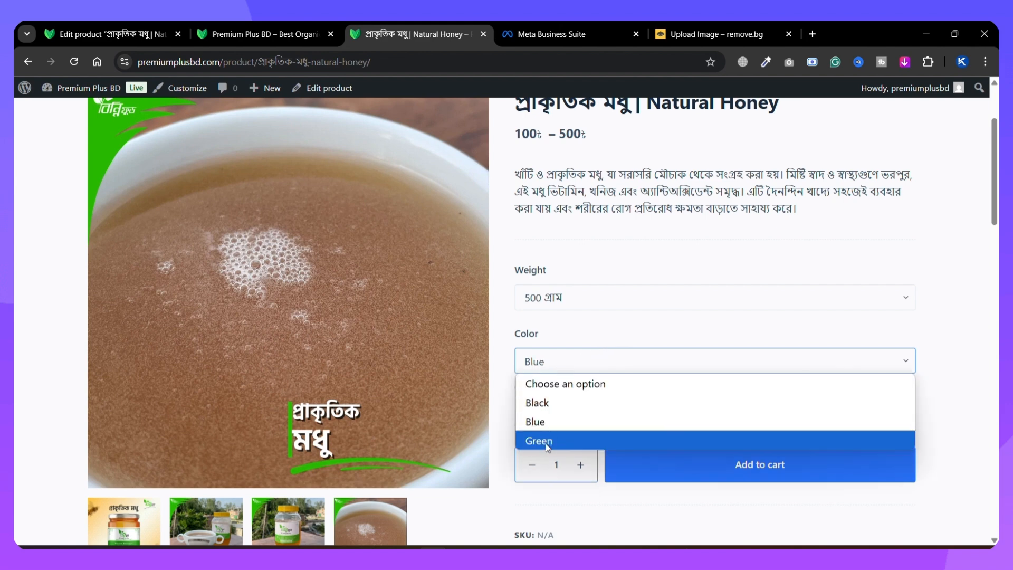
click(545, 441)
click(560, 363)
click(553, 421)
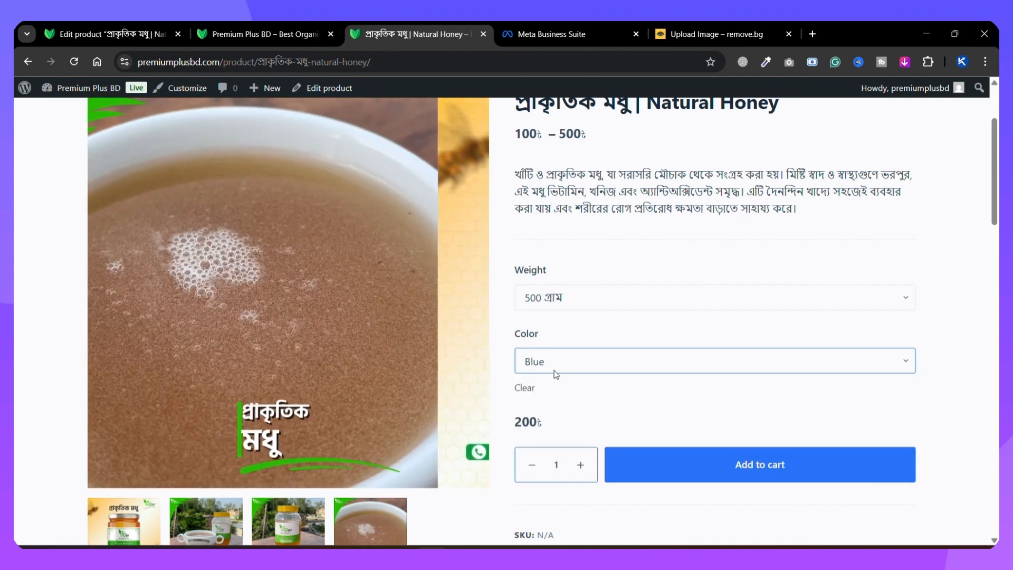
click(554, 364)
click(545, 405)
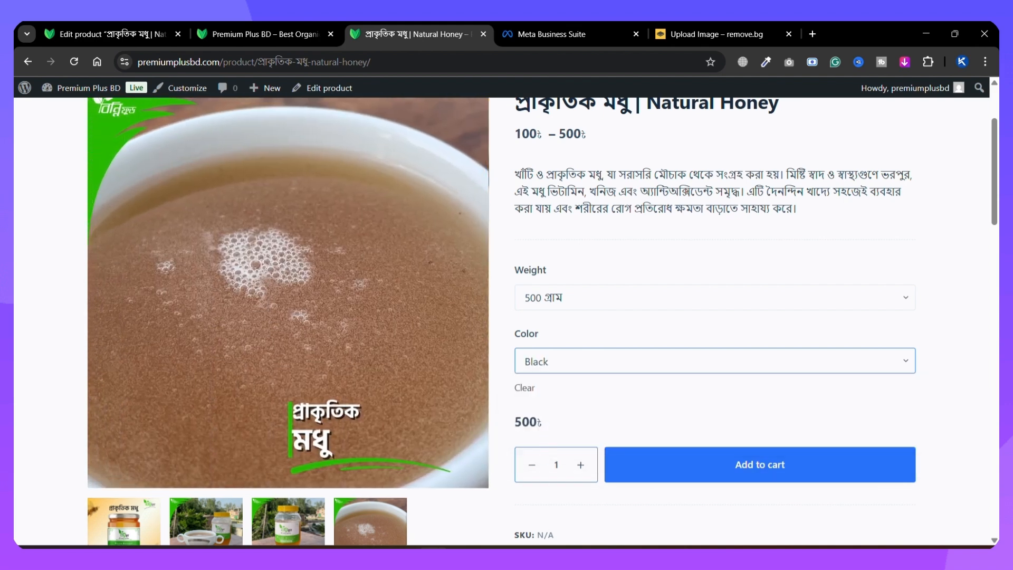
click(555, 354)
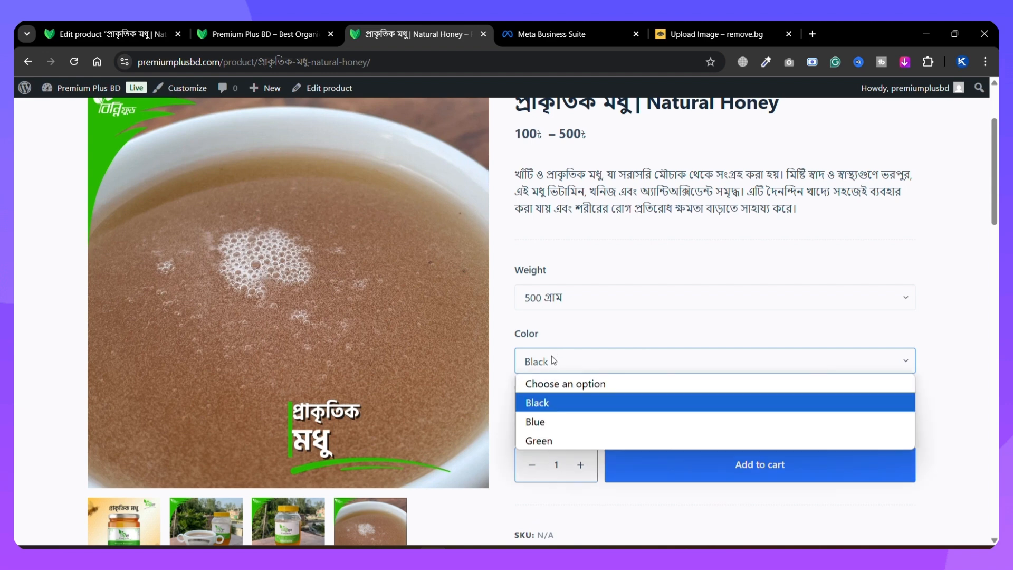
click(554, 419)
Step: With Blue selected, switch the weight to 1 কেজি and back to 500 গ্রাম, and choose Black to compare the prices
click(575, 308)
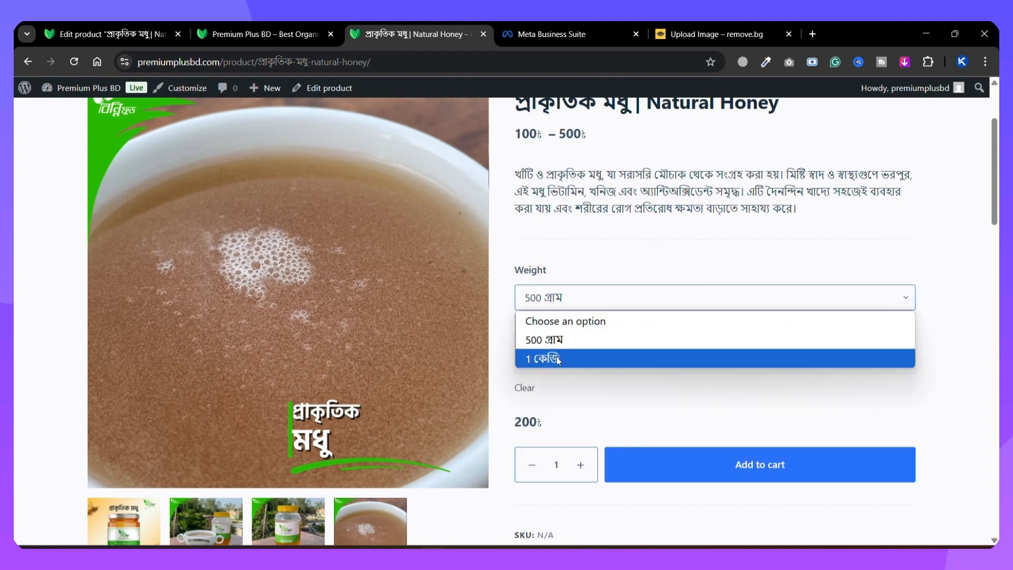
click(560, 356)
click(567, 299)
click(556, 339)
click(559, 357)
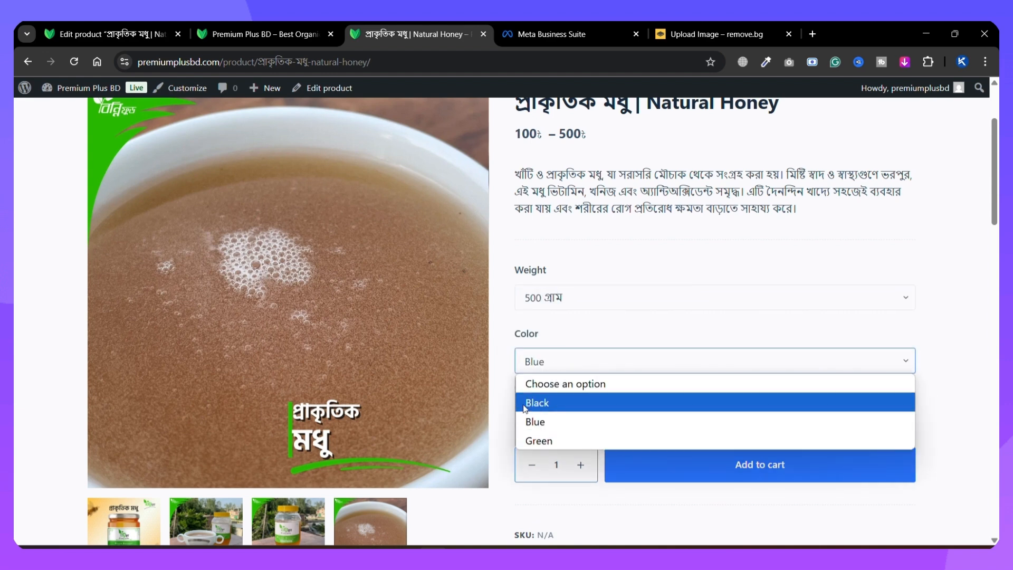
click(526, 404)
Step: In the Natural Honey product editor, set the Green variation's regular price to 0
click(280, 26)
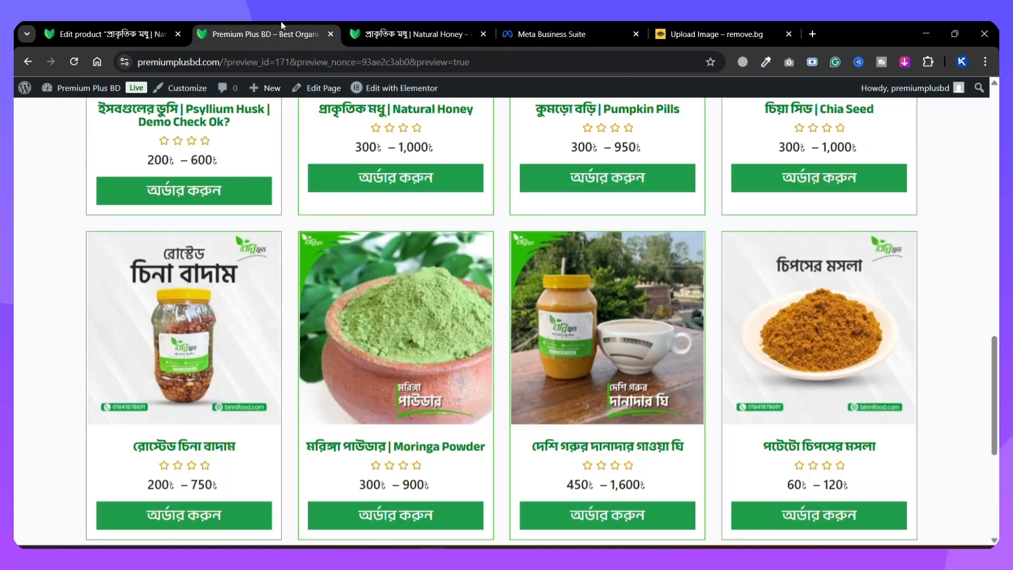
click(125, 25)
scroll(336, 276, down, 15)
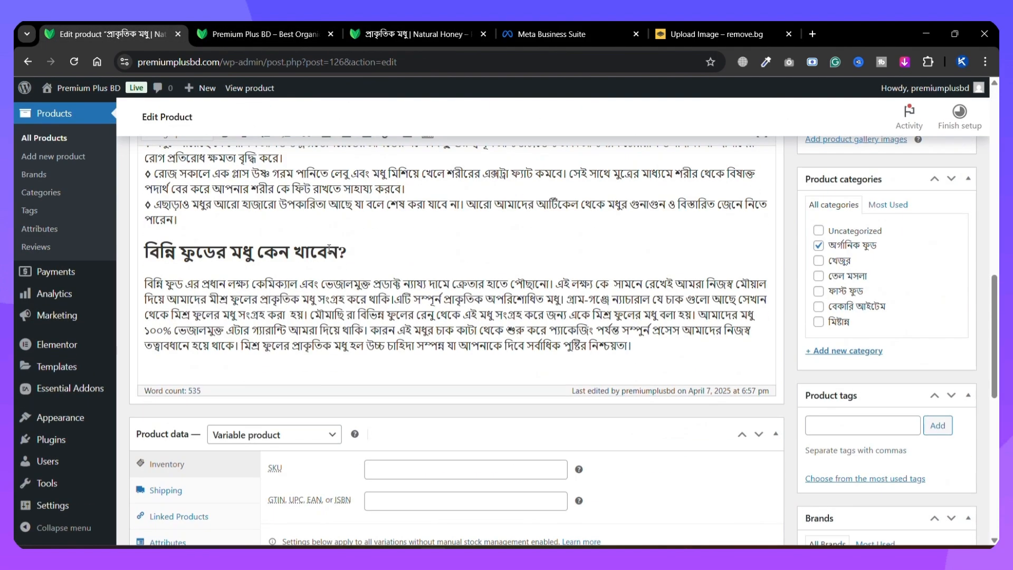
click(167, 311)
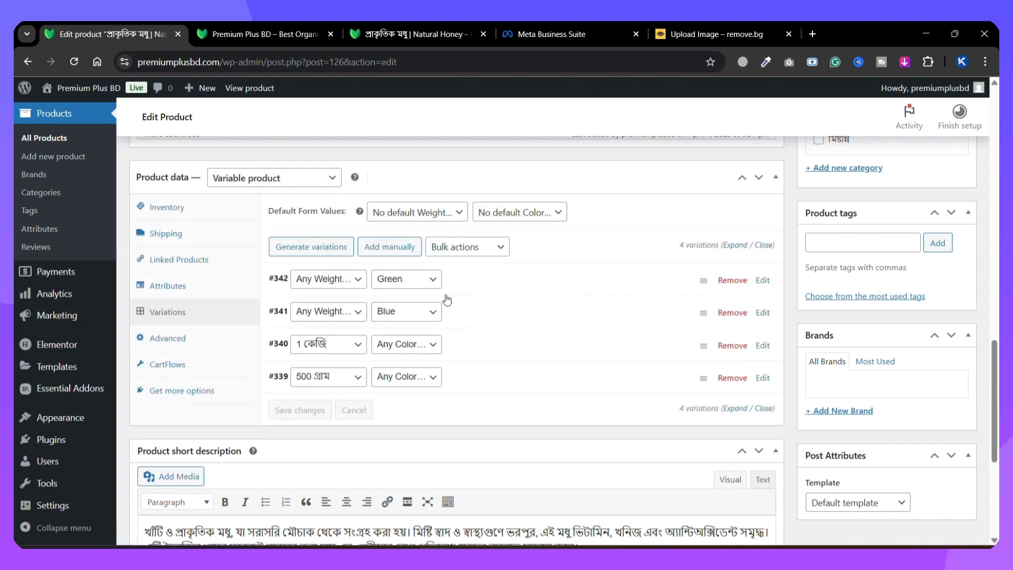
click(762, 280)
scroll(394, 369, down, 4)
scroll(377, 243, up, 3)
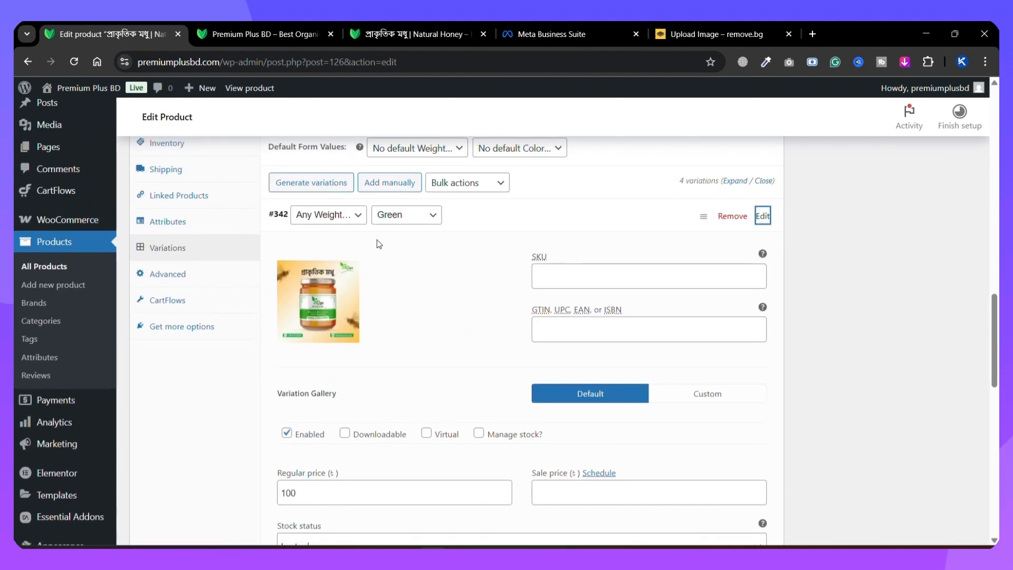
scroll(367, 299, down, 3)
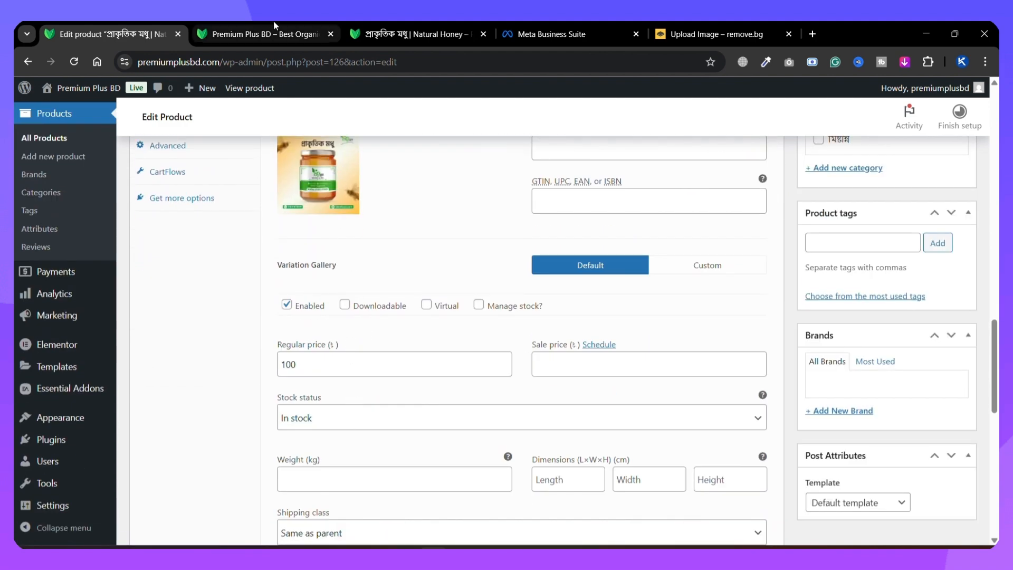
double_click(324, 358)
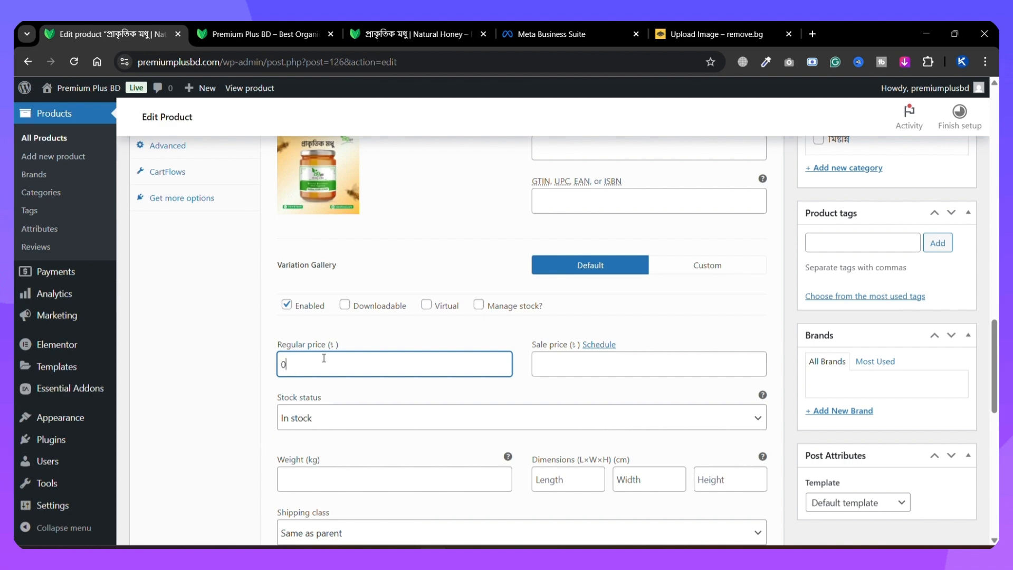
Step: Set the Blue variation's regular price to 0
scroll(447, 351, down, 7)
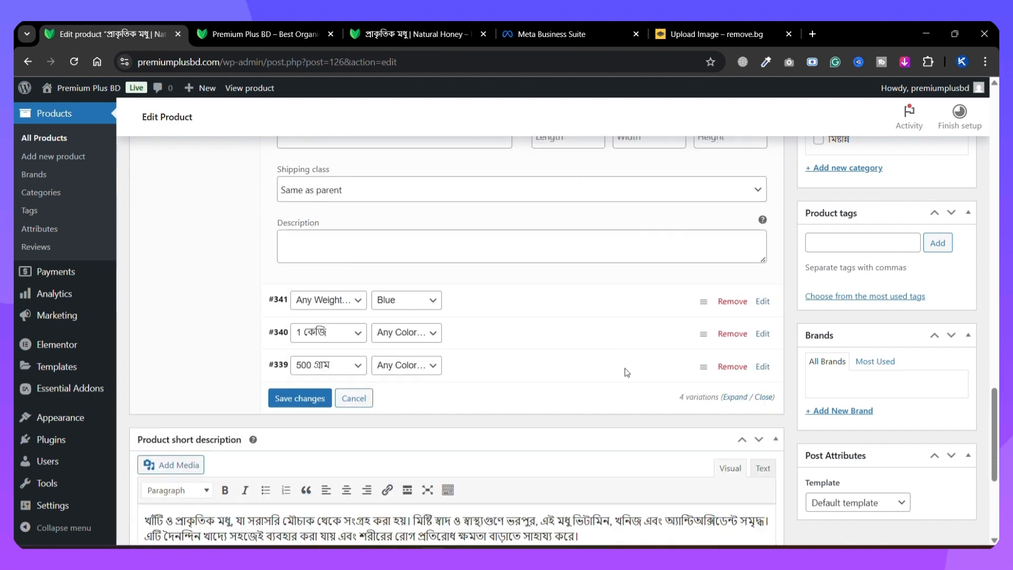
click(762, 259)
scroll(458, 332, down, 3)
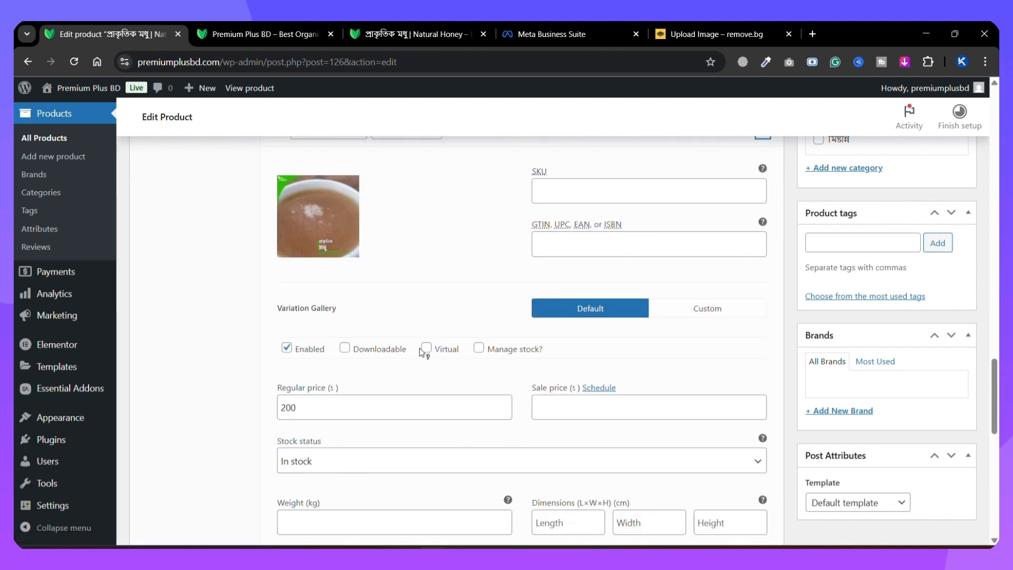
double_click(340, 406)
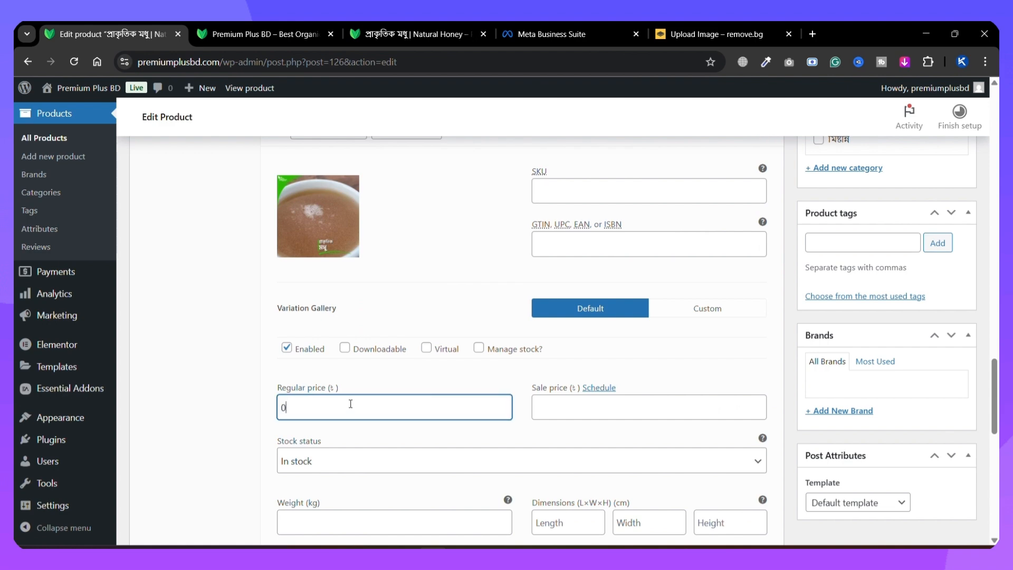
Step: Save the variation changes and update the Natural Honey product
scroll(451, 373, up, 3)
scroll(351, 390, down, 11)
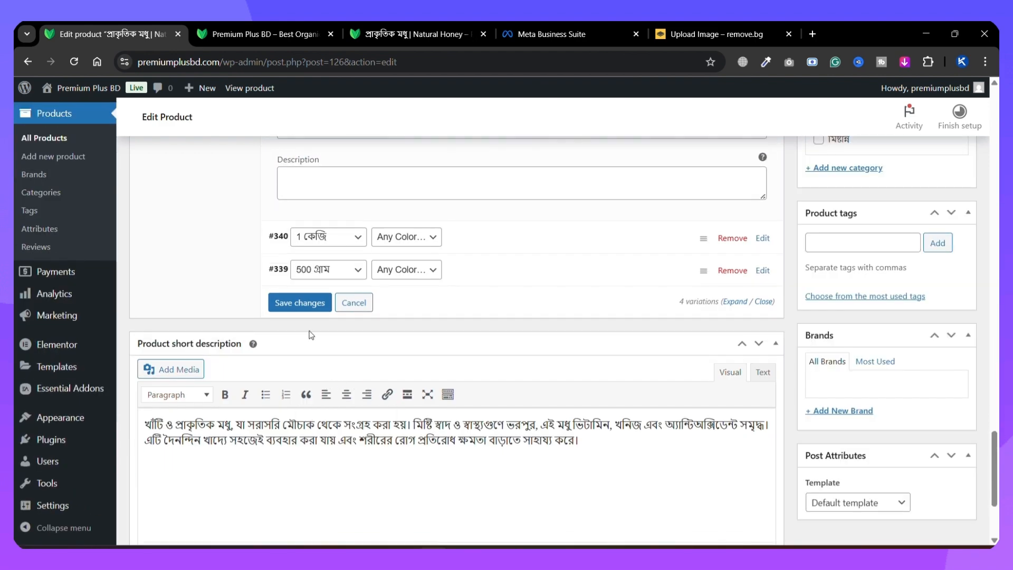
click(300, 302)
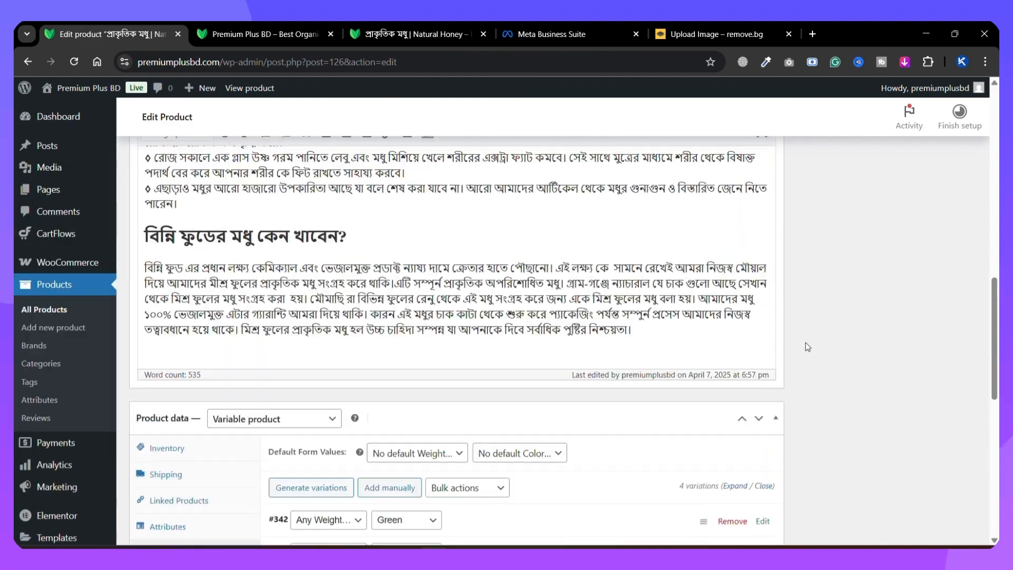
scroll(807, 347, up, 10)
click(947, 403)
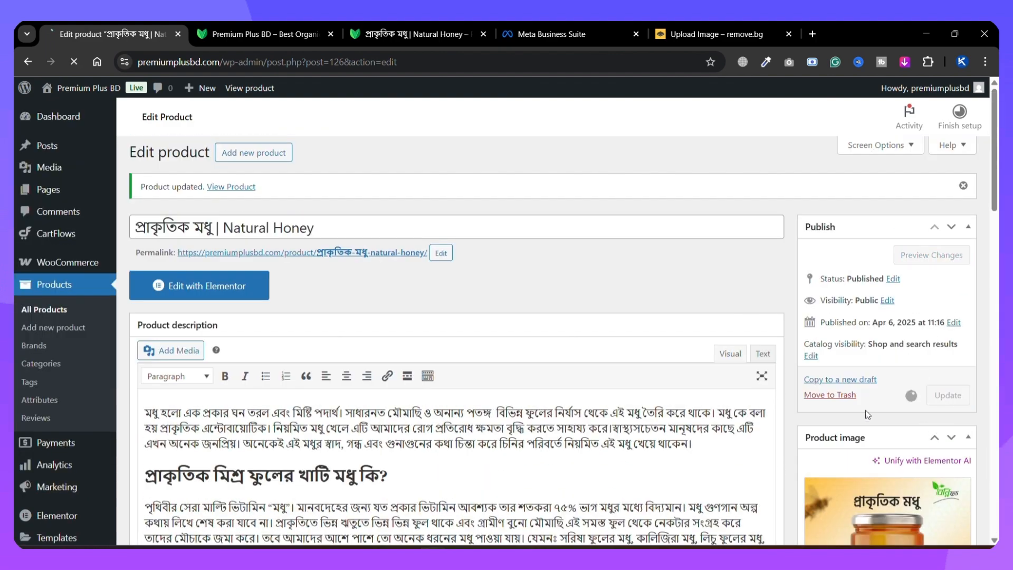
Step: Reload the store's Natural Honey page and select 500 গ্রাম with Black to check the revised variation prices
click(260, 22)
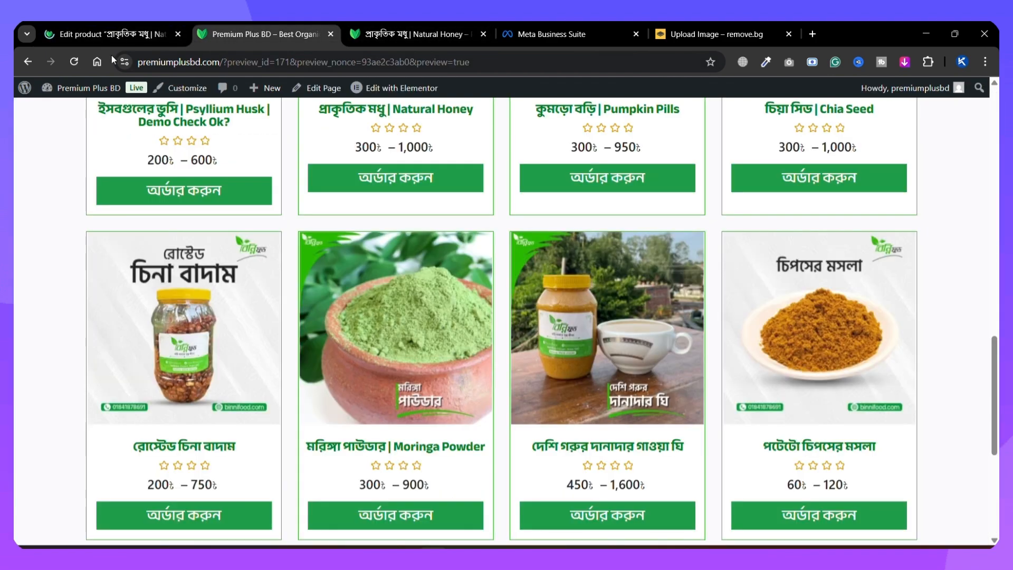
key(ctrl+Tab)
click(73, 62)
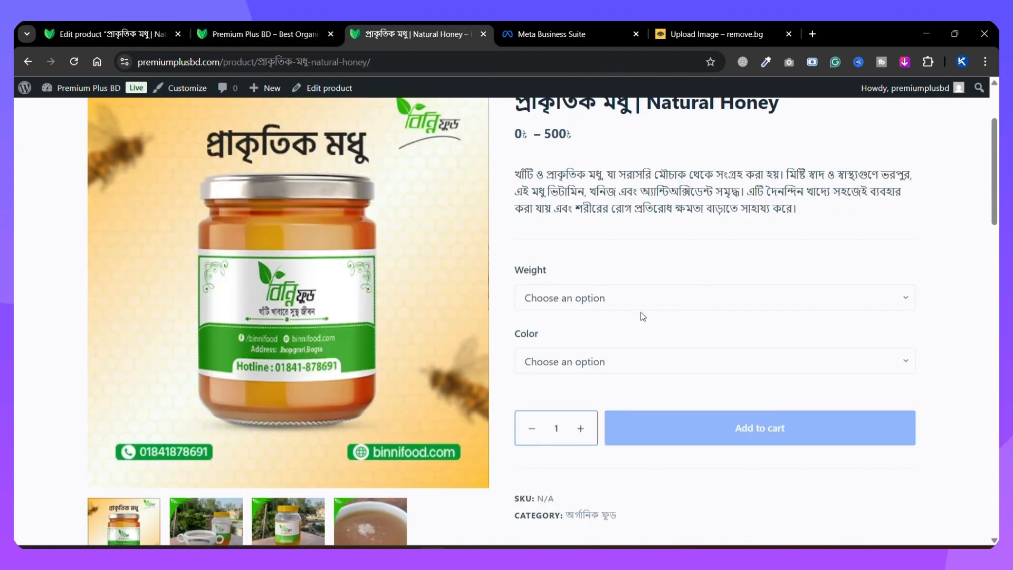
click(640, 301)
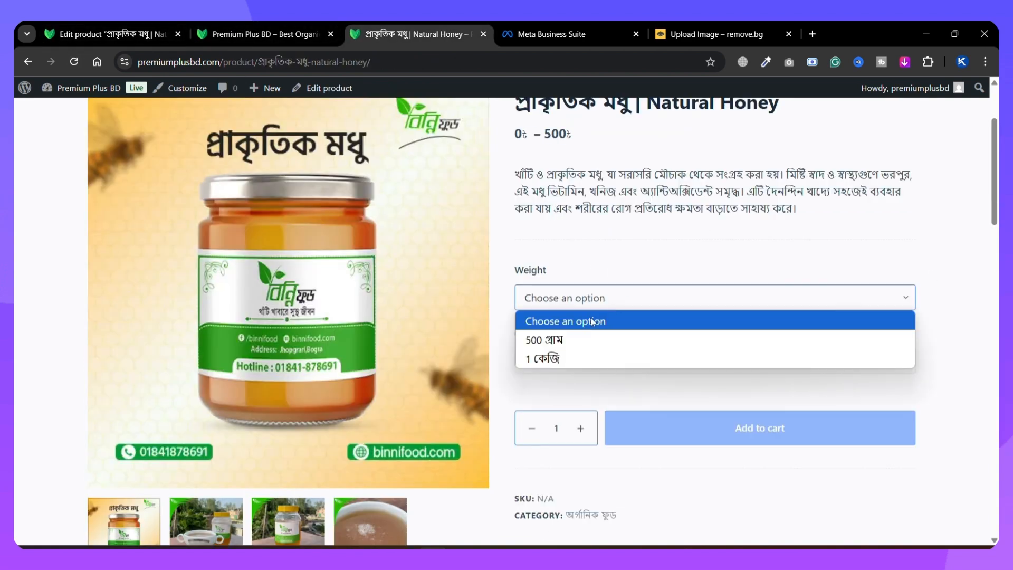
click(543, 340)
click(553, 400)
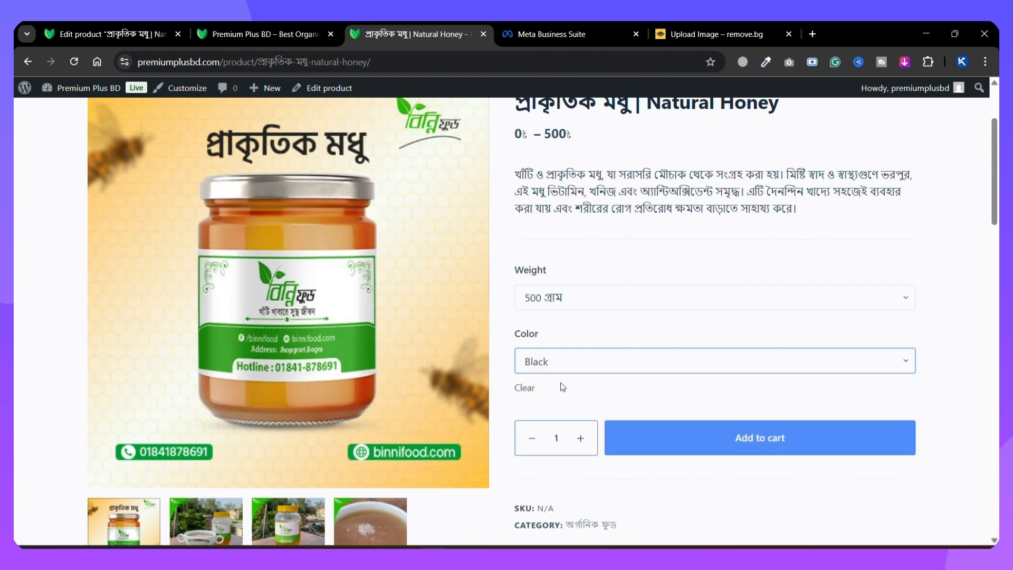
Step: Select the 1 কেজি weight with Black on the Natural Honey store page to check that variation's price
click(570, 294)
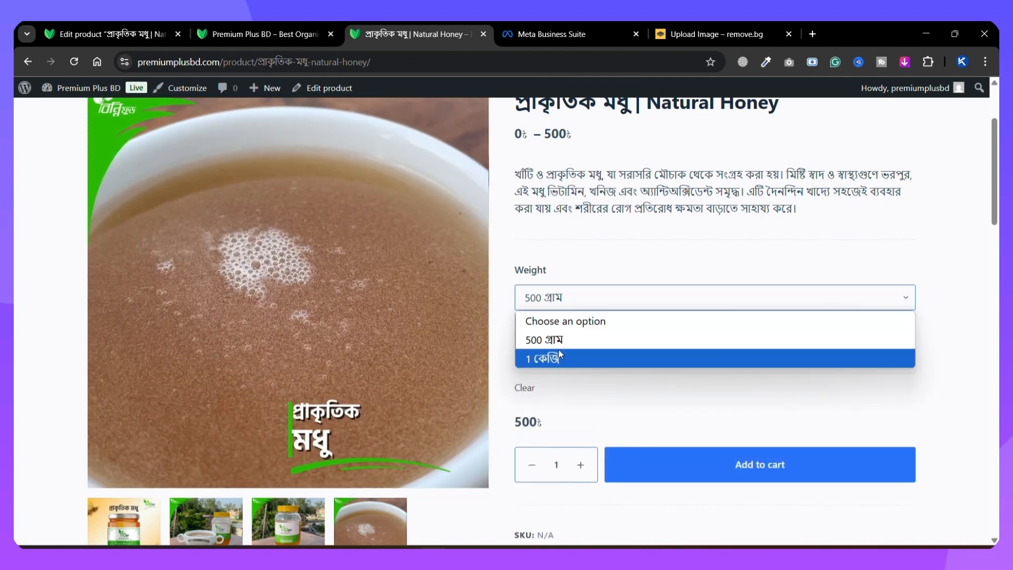
click(563, 356)
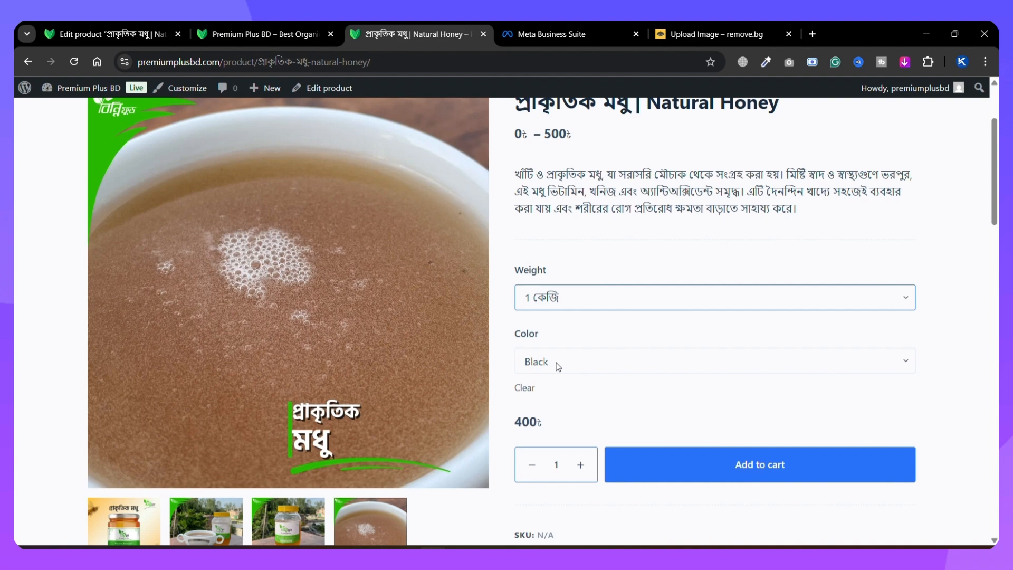
click(558, 366)
click(558, 369)
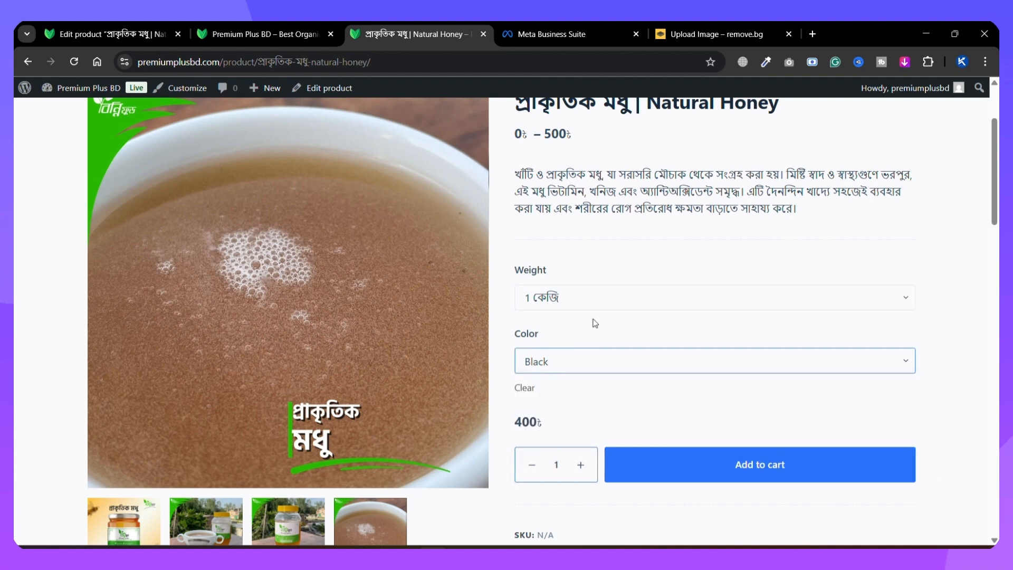
scroll(594, 323, down, 2)
scroll(658, 314, up, 2)
scroll(631, 296, down, 2)
Step: Keep the 1 কেজি weight and switch the color to Blue to check that variation's price and image
click(611, 171)
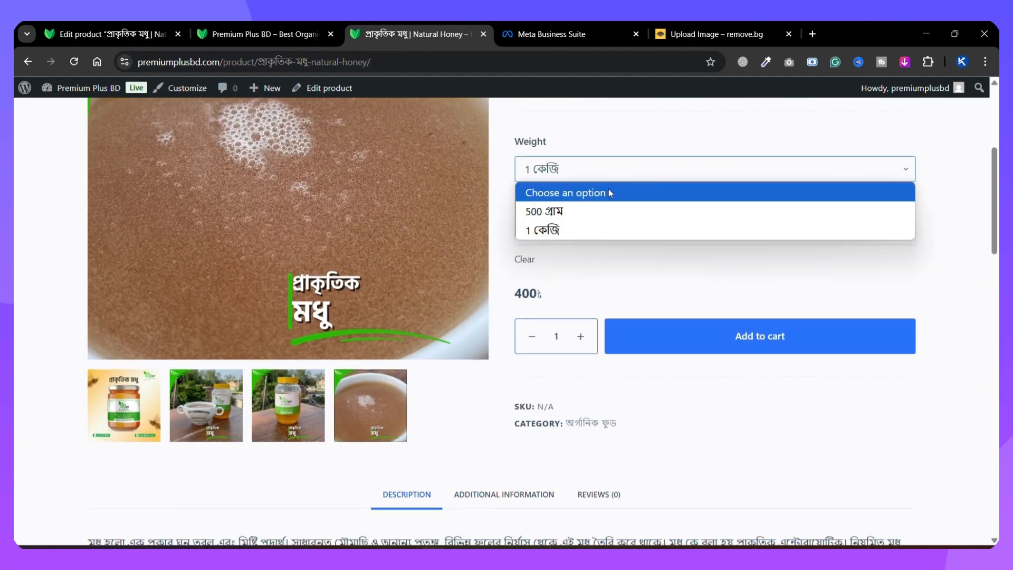
click(589, 231)
click(603, 242)
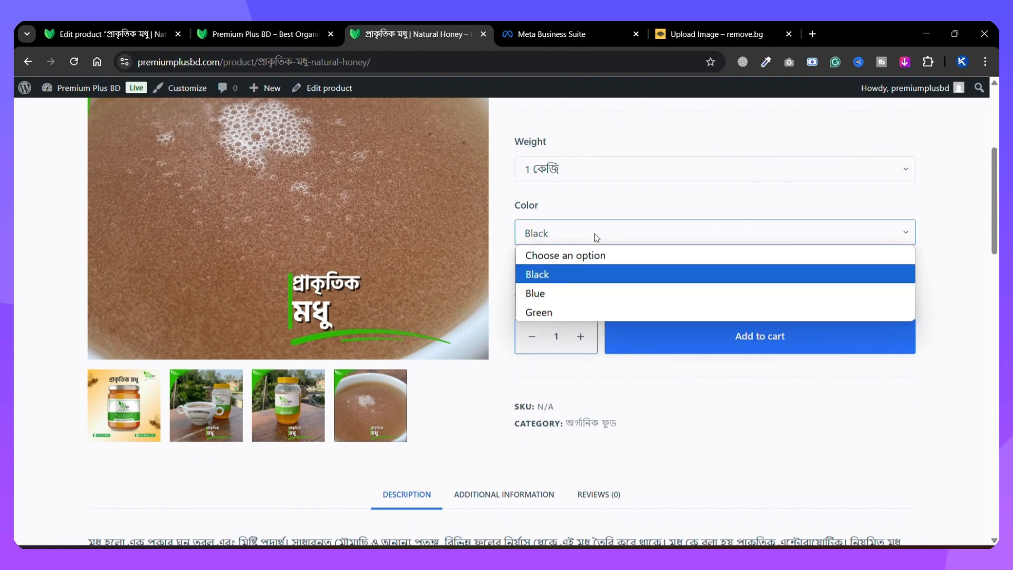
click(557, 289)
Step: Inspect the product page in the iPhone SE mobile preview and reload it
right_click(37, 229)
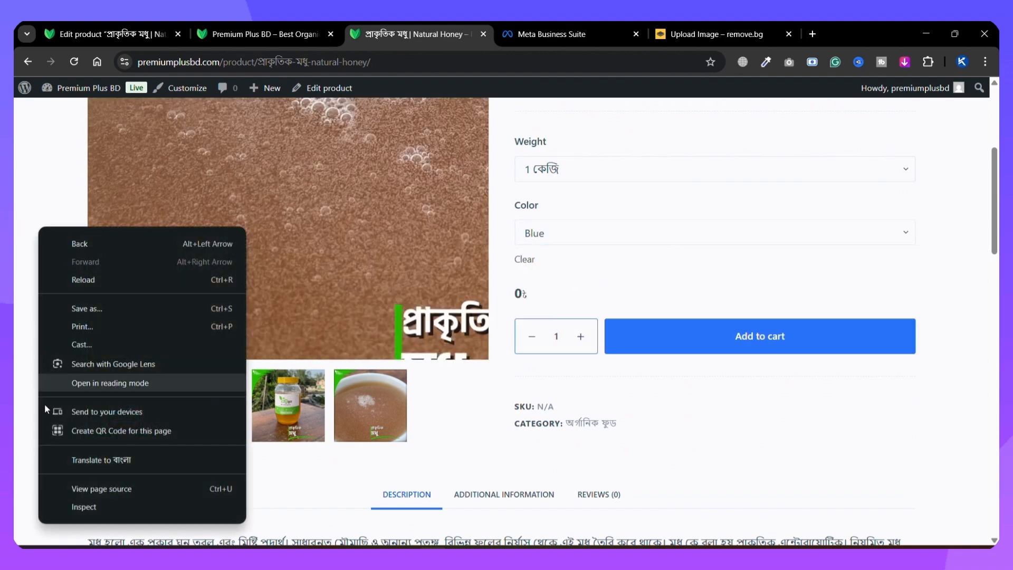
click(72, 508)
scroll(508, 322, down, 10)
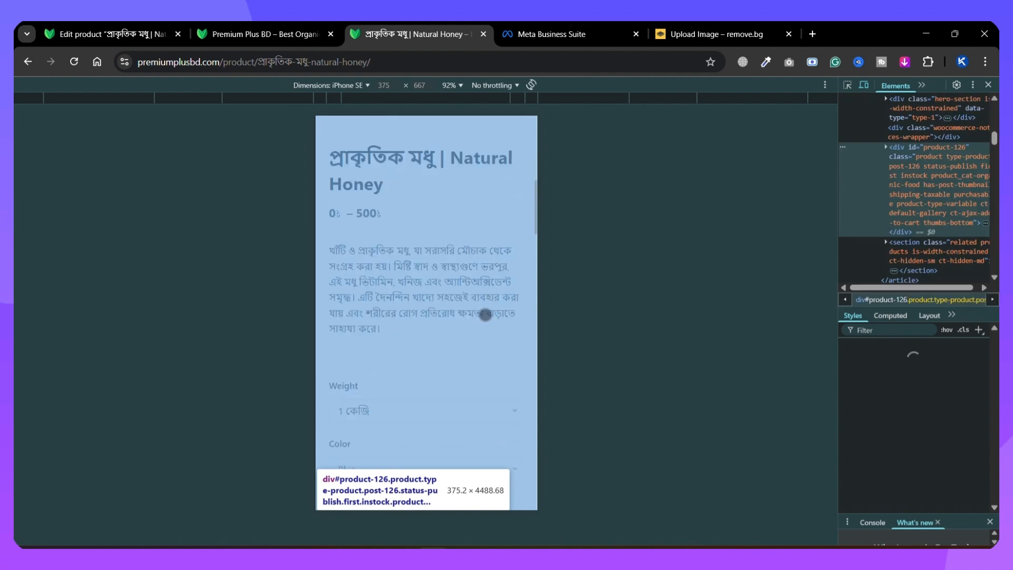
click(74, 61)
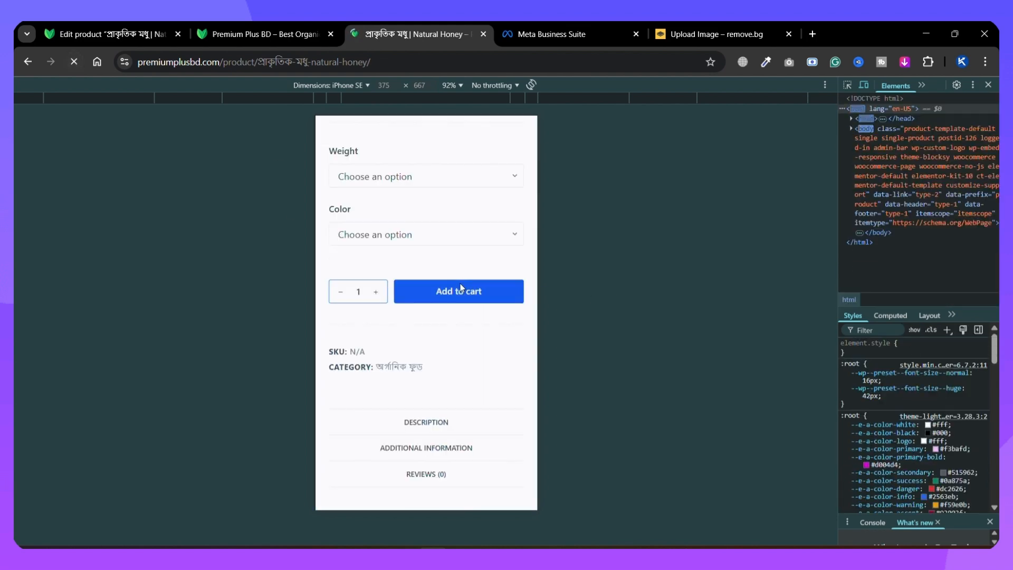
Step: In the mobile preview, select 500 গ্রাম with Blue and check the variation's price and layout
click(409, 355)
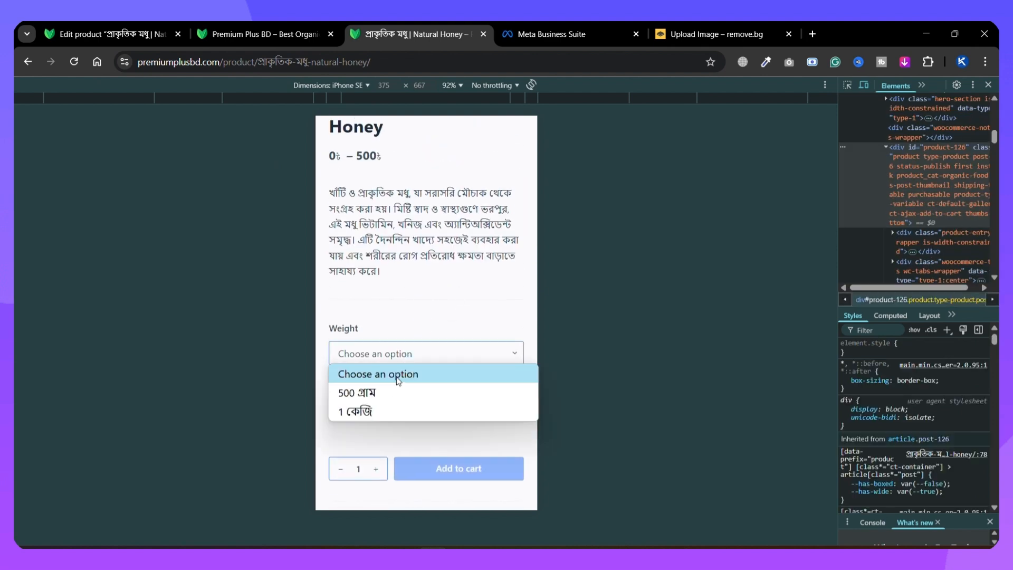
click(383, 390)
click(379, 414)
click(375, 458)
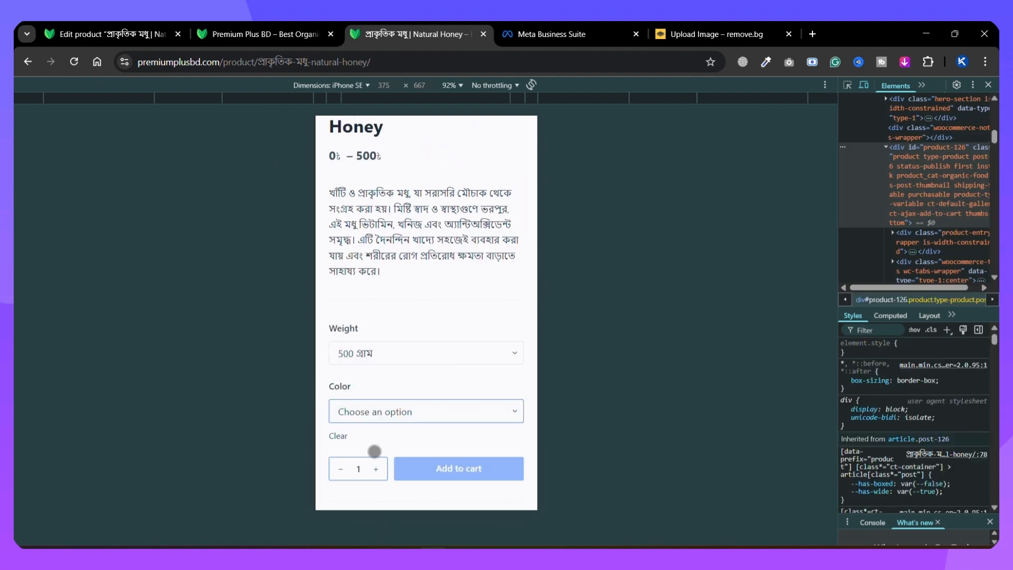
scroll(401, 369, down, 2)
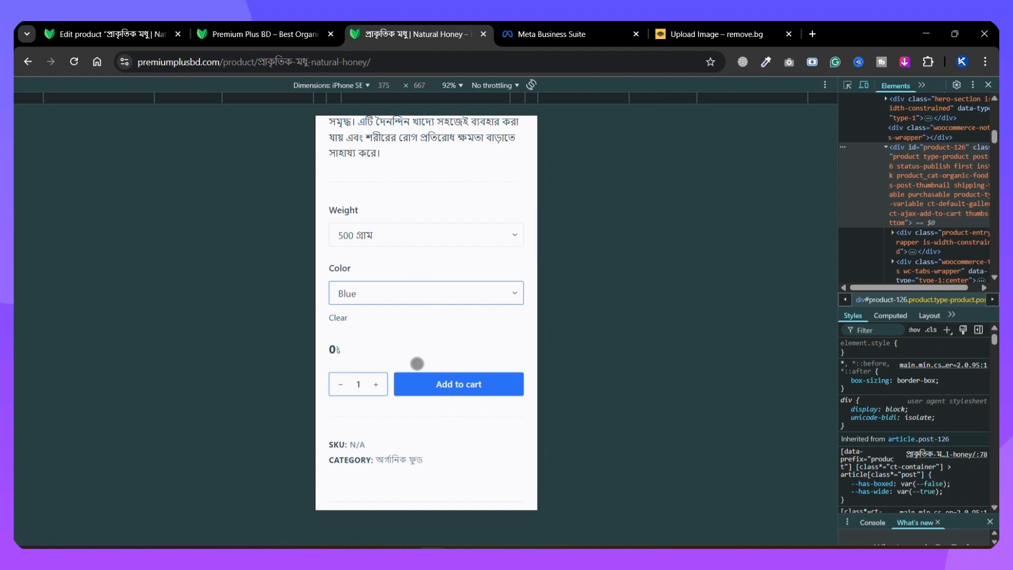
scroll(422, 317, down, 2)
scroll(398, 287, up, 4)
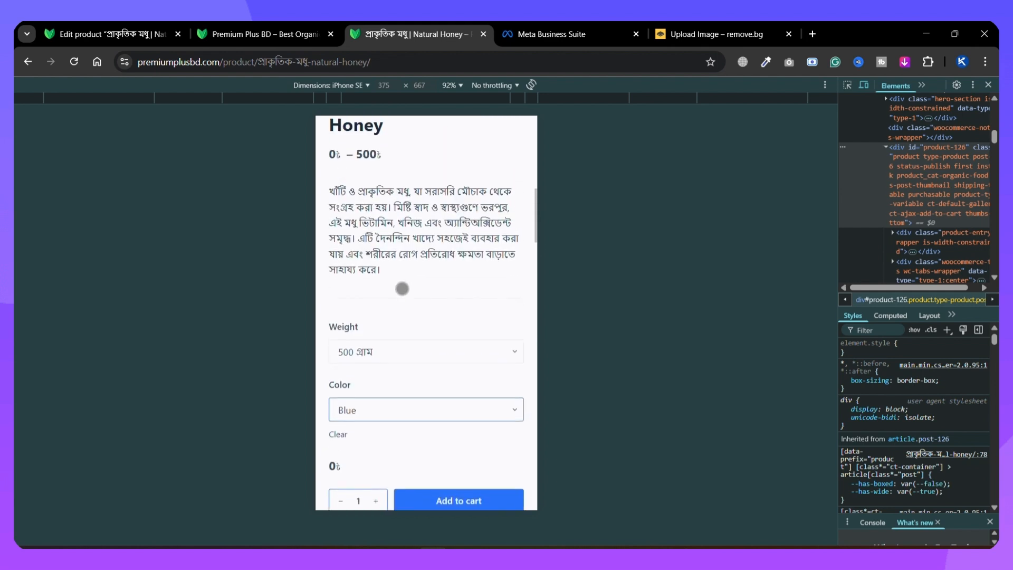
scroll(375, 352, down, 1)
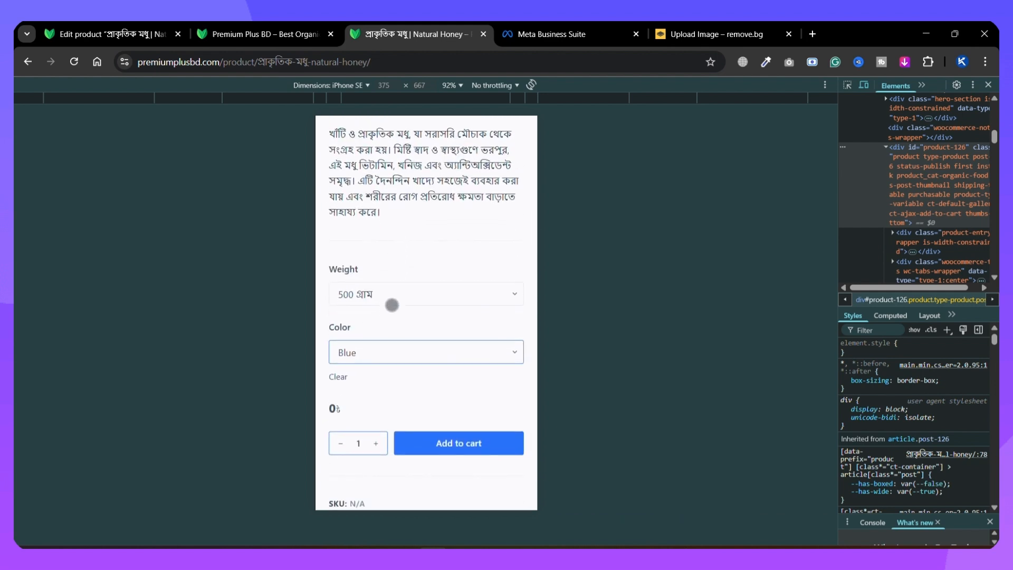
Step: Alternate the weight between 1 কেজি and 500 গ্রাম in the mobile preview, ending on 1 কেজি, to compare the Blue variations
click(392, 300)
click(390, 353)
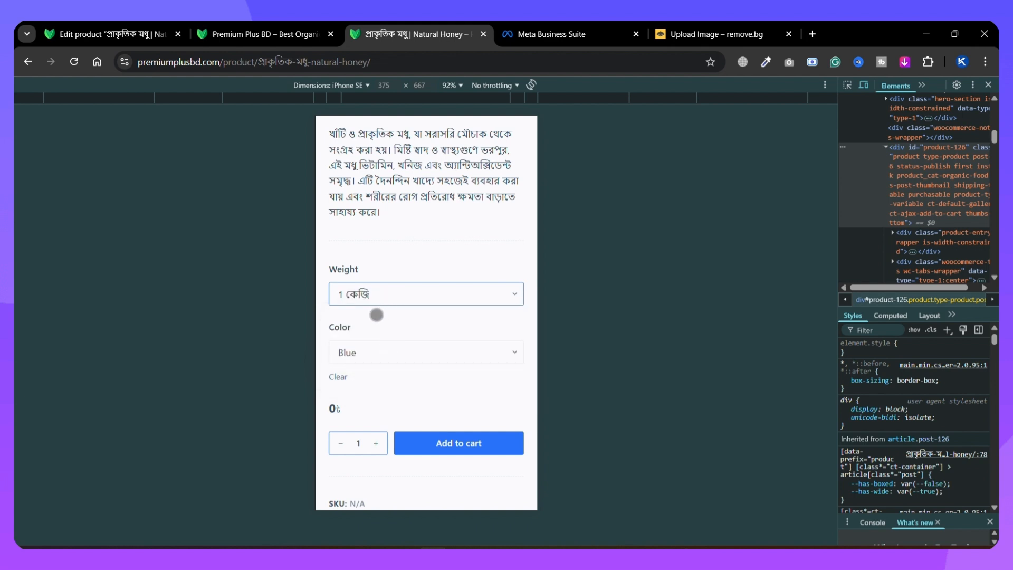
click(384, 292)
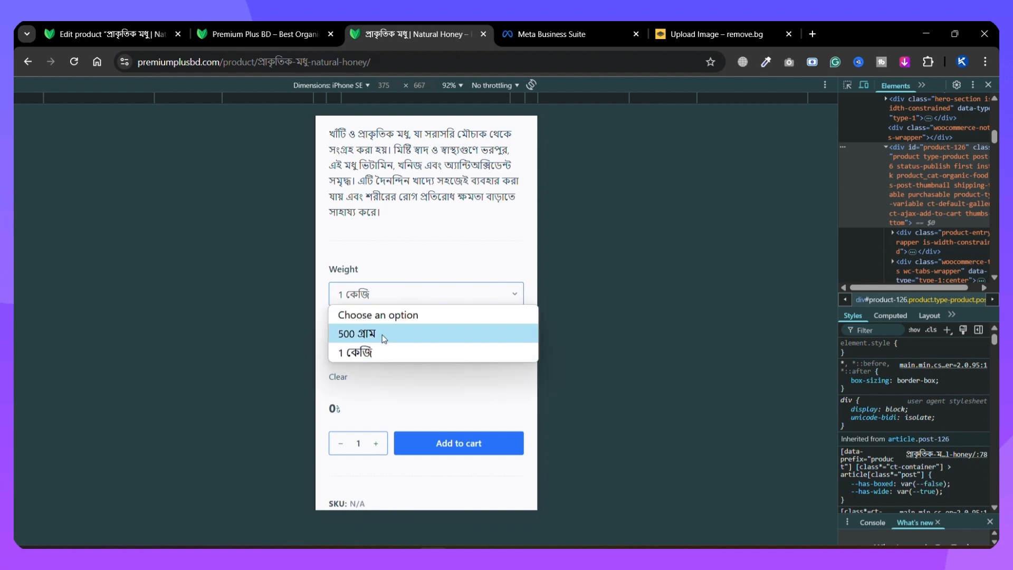
click(382, 334)
click(398, 299)
click(379, 350)
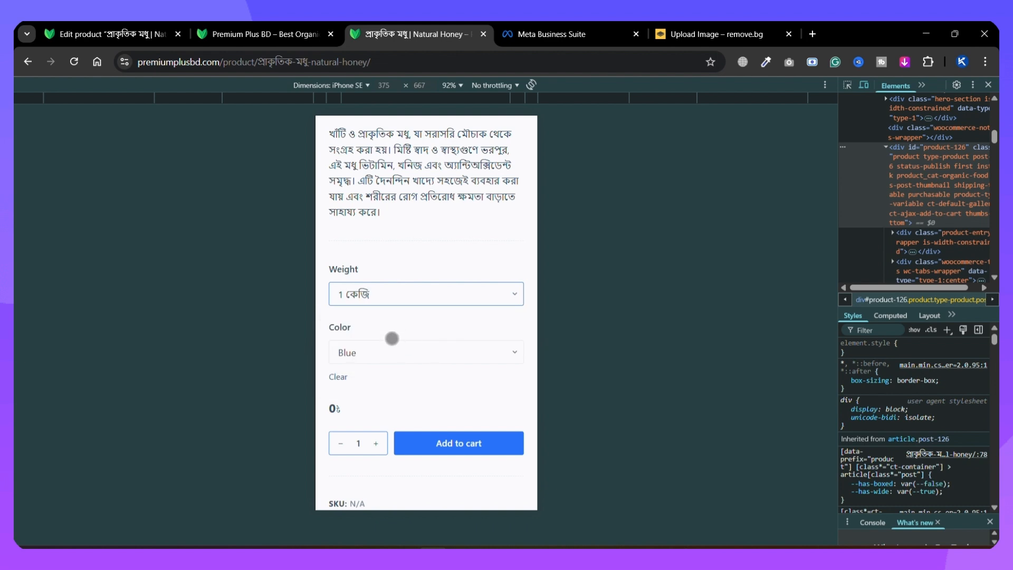
scroll(392, 338, up, 4)
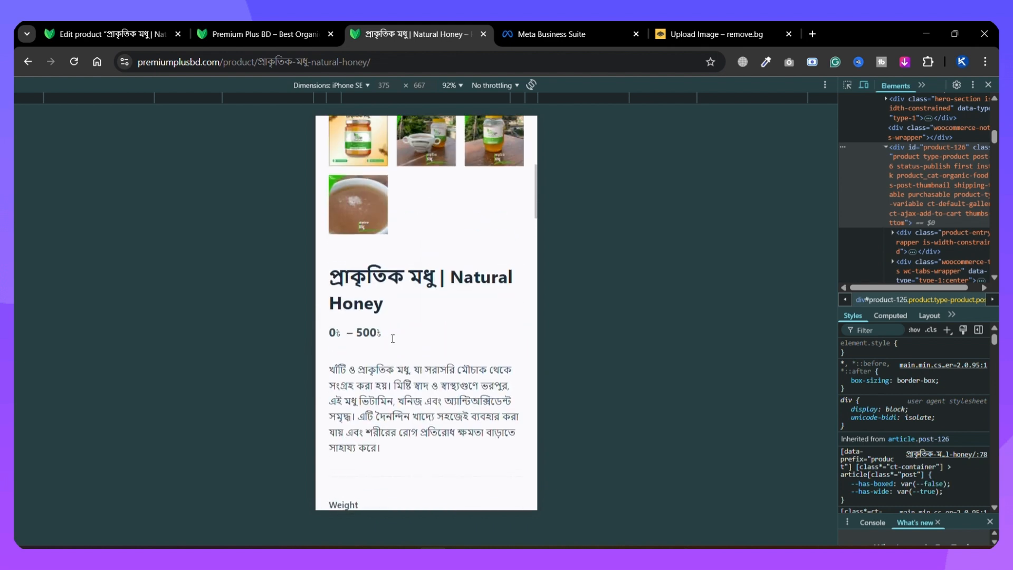
scroll(392, 338, down, 5)
Step: Close the developer tools and return to the top of the desktop product page
click(989, 86)
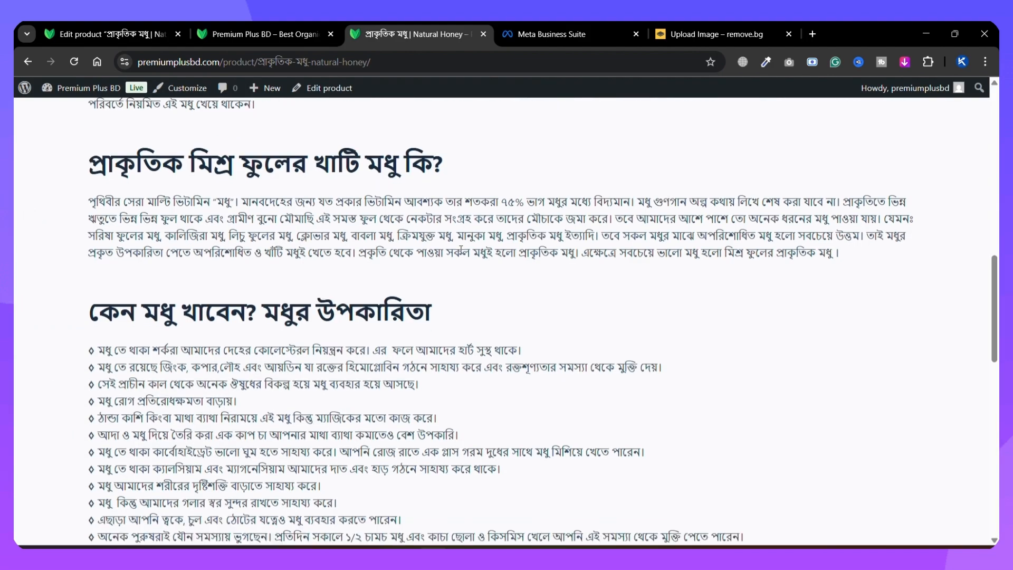
scroll(519, 274, up, 8)
scroll(580, 279, up, 6)
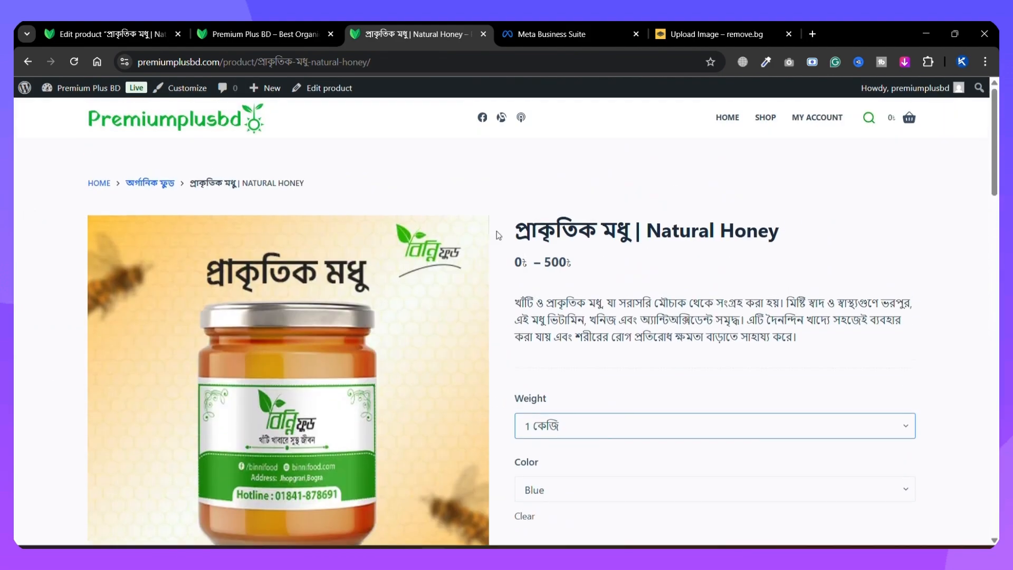
Step: Return to the WordPress admin and open the page for adding new plugins
click(93, 32)
scroll(86, 324, down, 3)
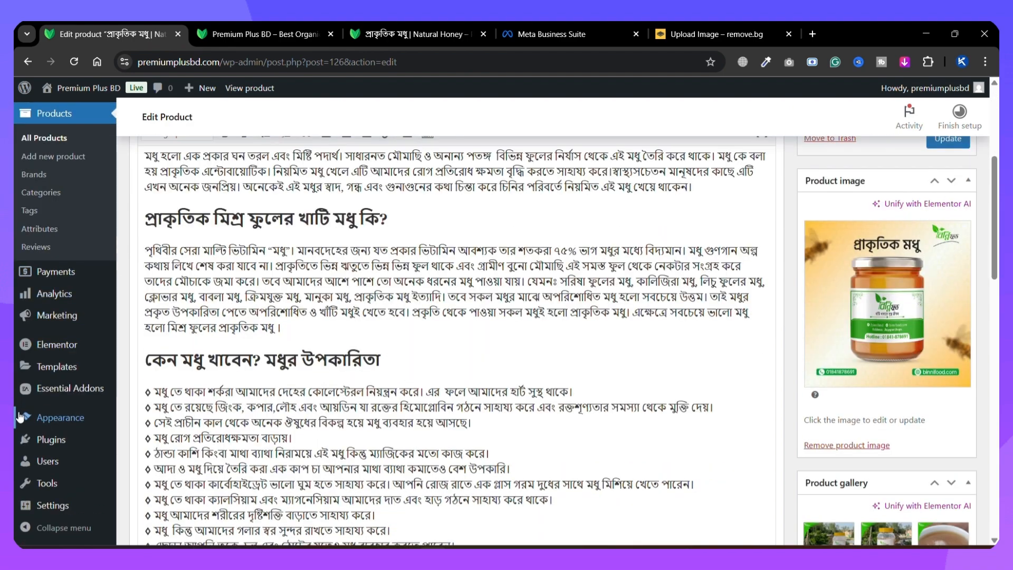
mouse_move(46, 449)
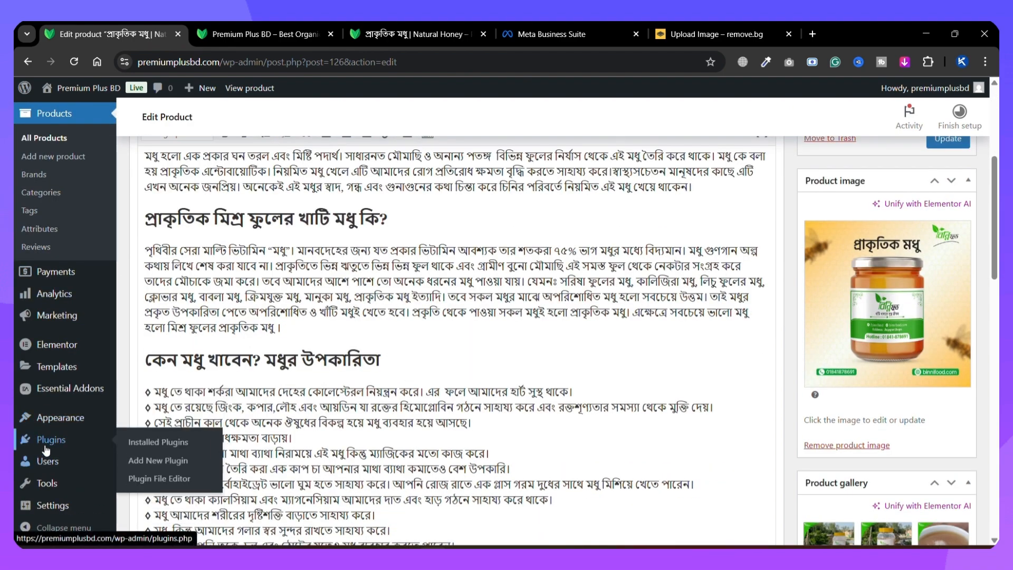
click(159, 461)
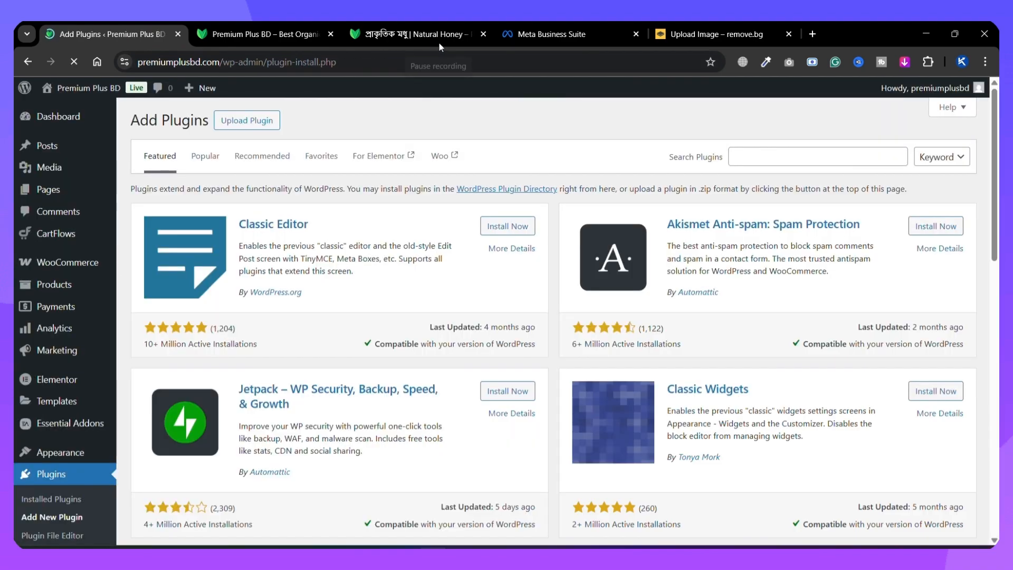
Step: Search the plugin directory for "variation Swatches"
click(778, 158)
click(681, 132)
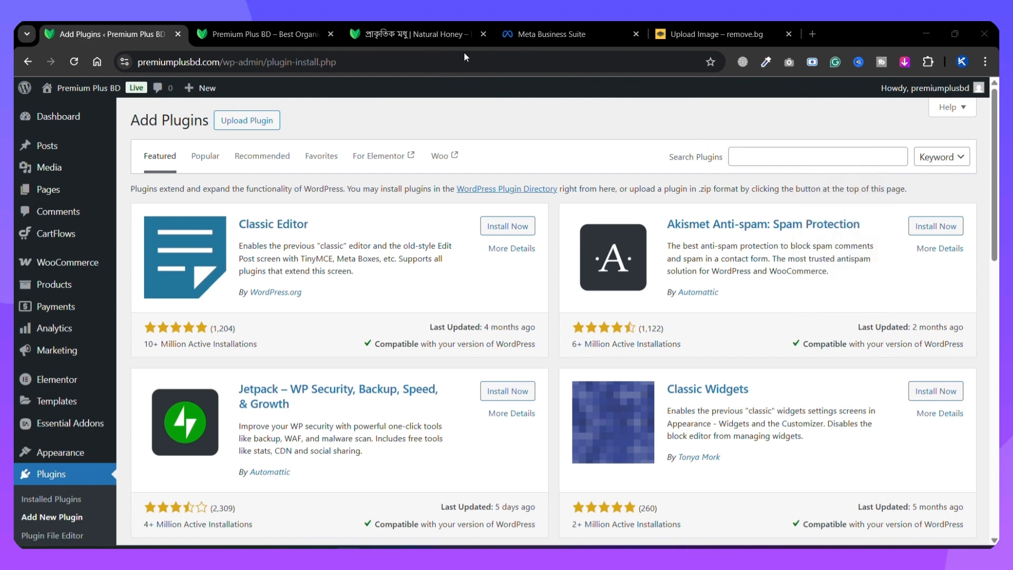
click(742, 154)
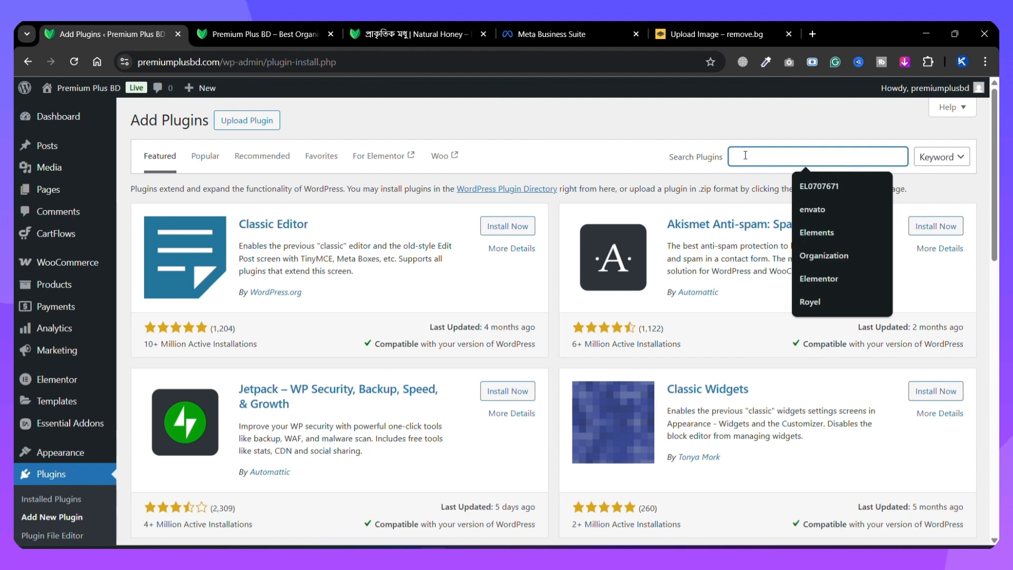
text(val)
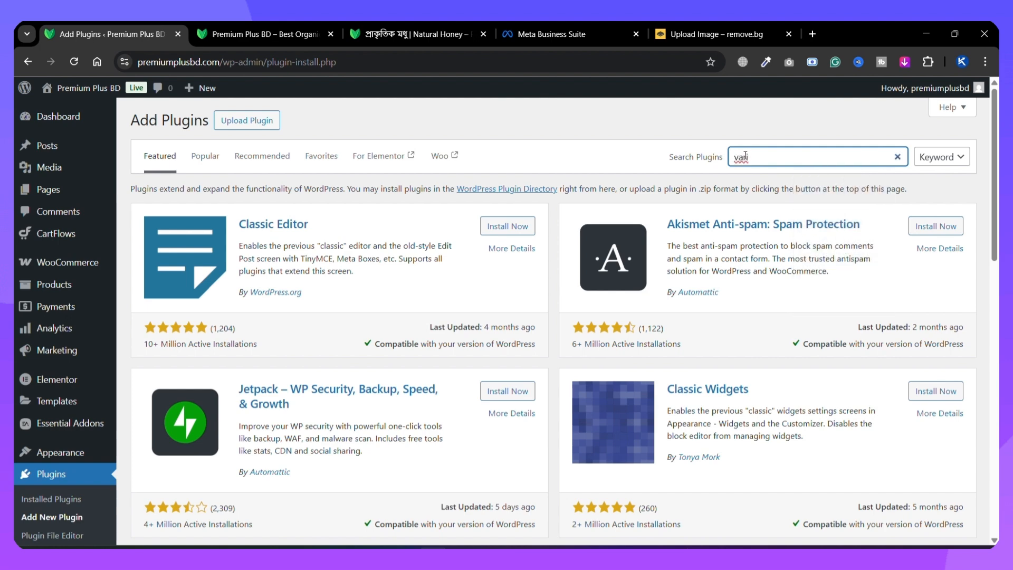
text(iation )
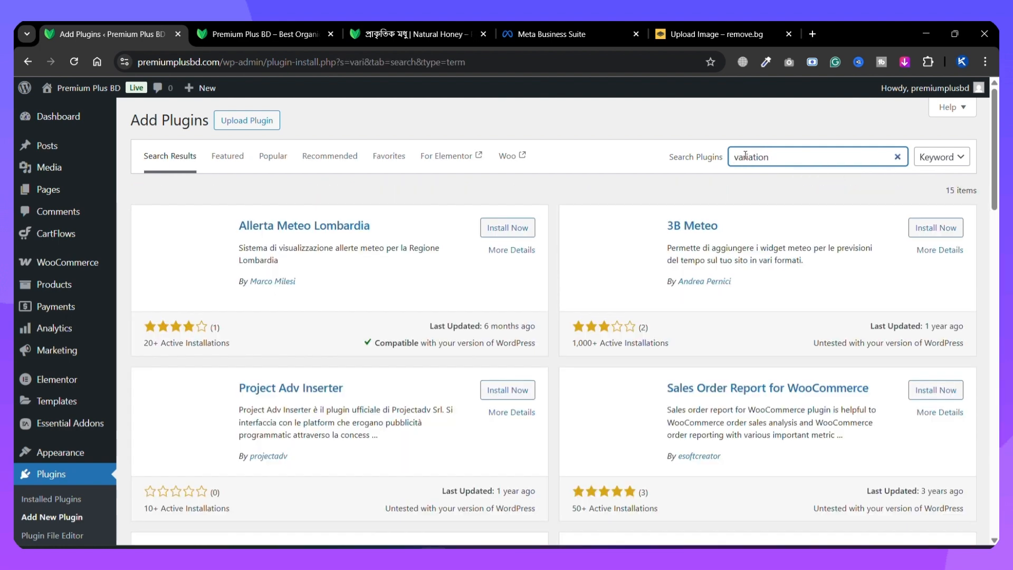
text(Swatches)
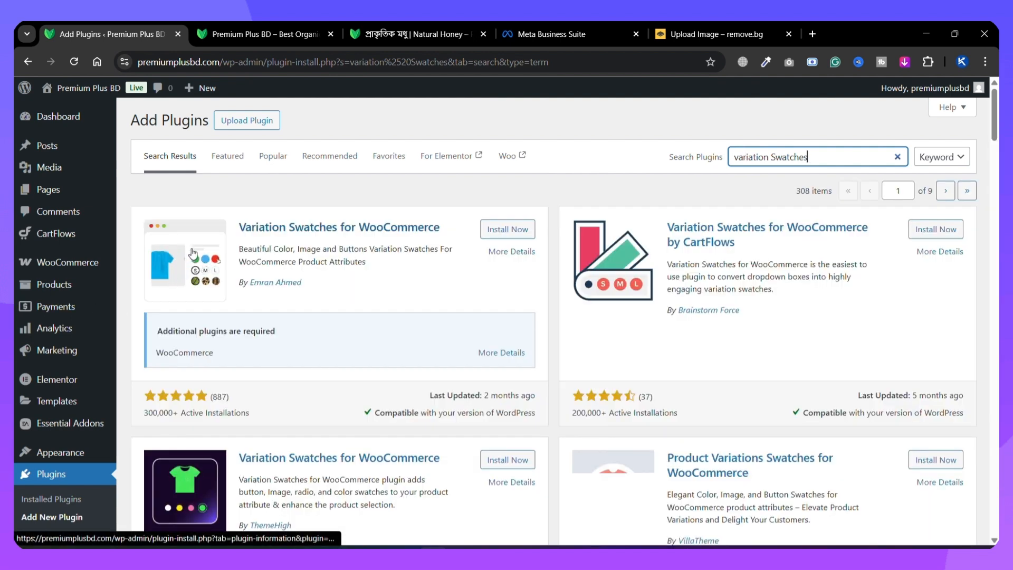
Step: Install and activate the Variation Swatches for WooCommerce plugin with 300,000+ active installations
click(493, 232)
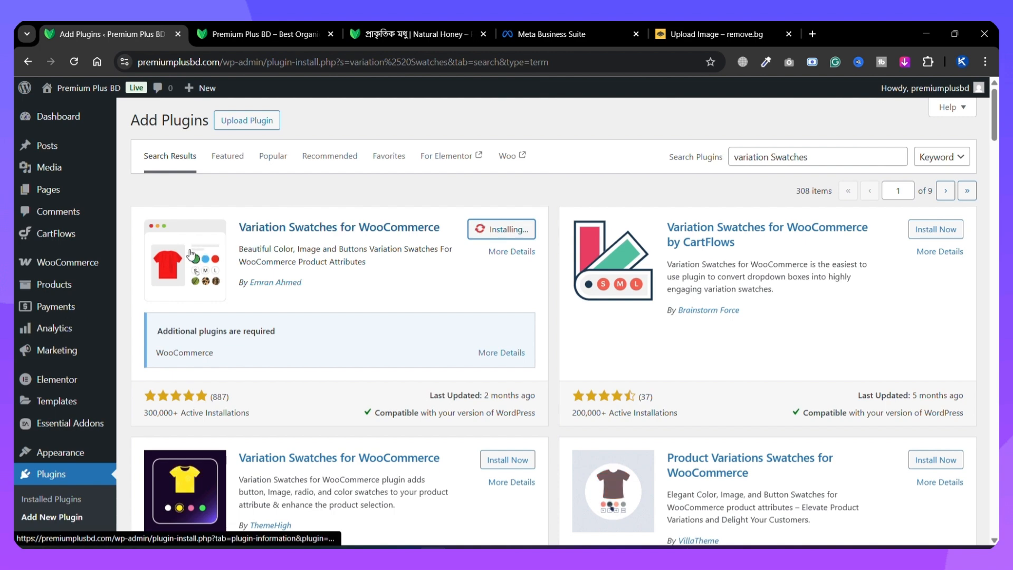
right_click(199, 248)
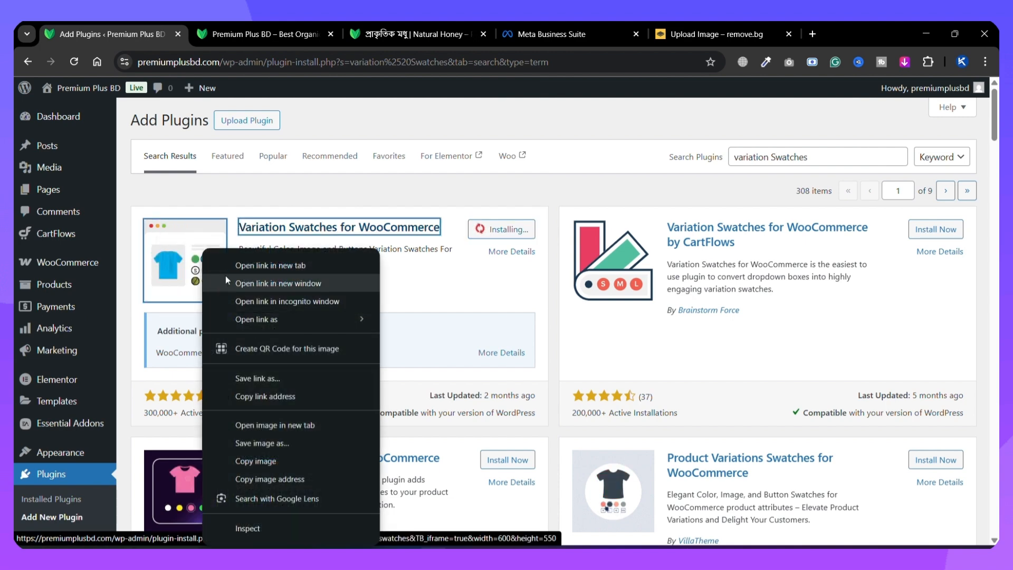
click(348, 196)
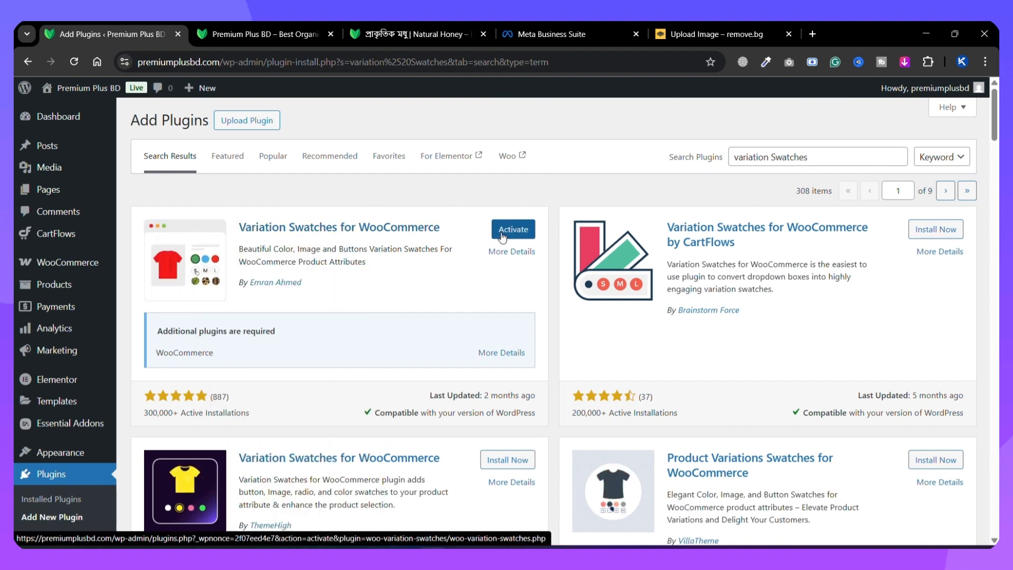
click(503, 232)
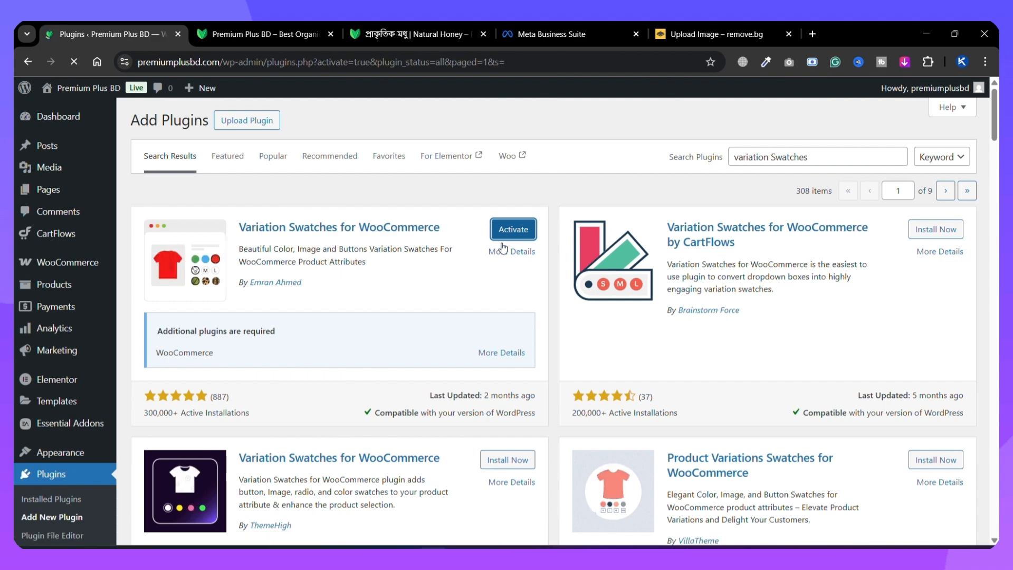
Step: Look through the installed plugins list for the Variation Swatches for WooCommerce entry, and reload the page
scroll(287, 350, down, 2)
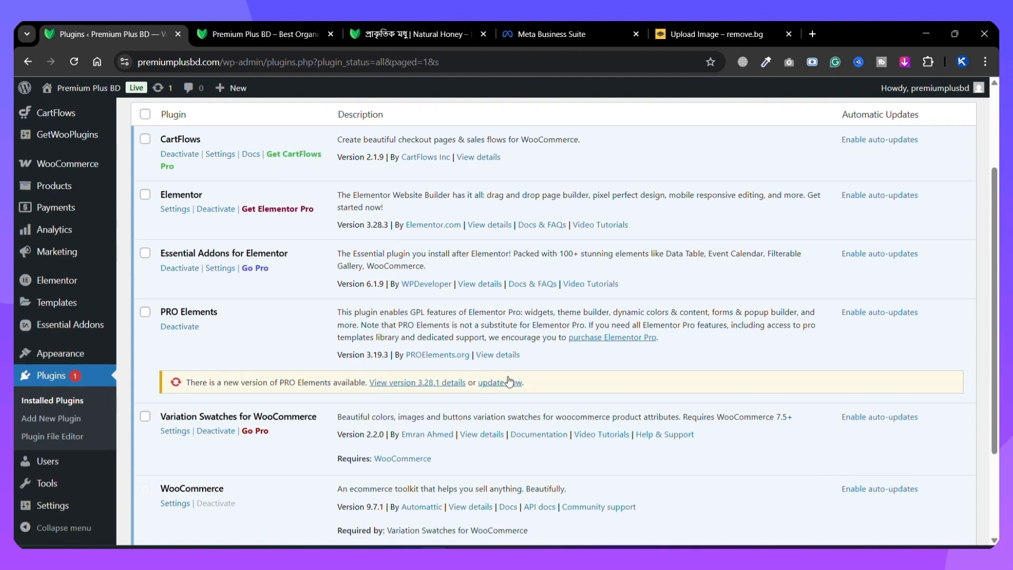
scroll(266, 323, up, 1)
scroll(210, 357, down, 3)
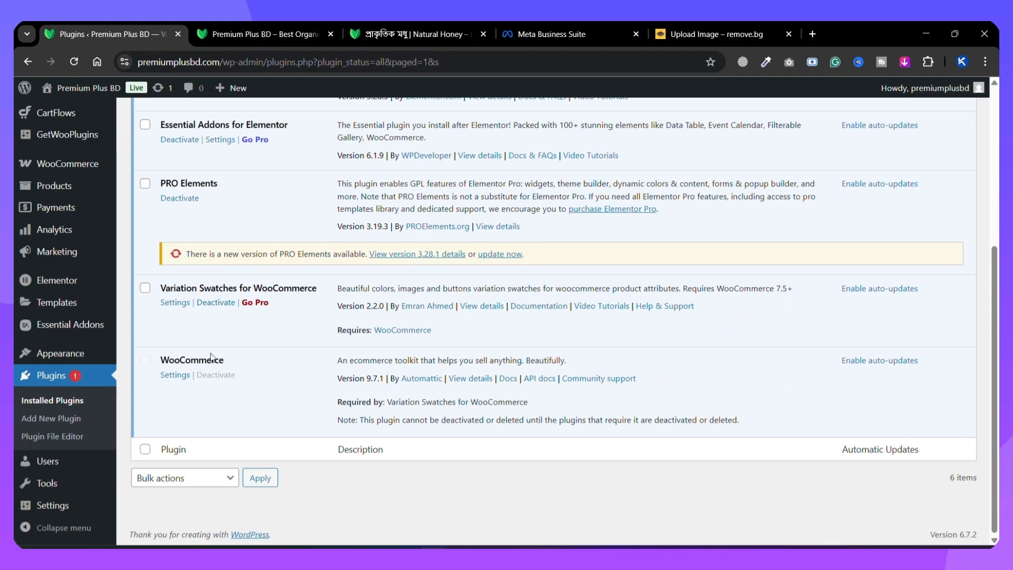
scroll(75, 306, up, 3)
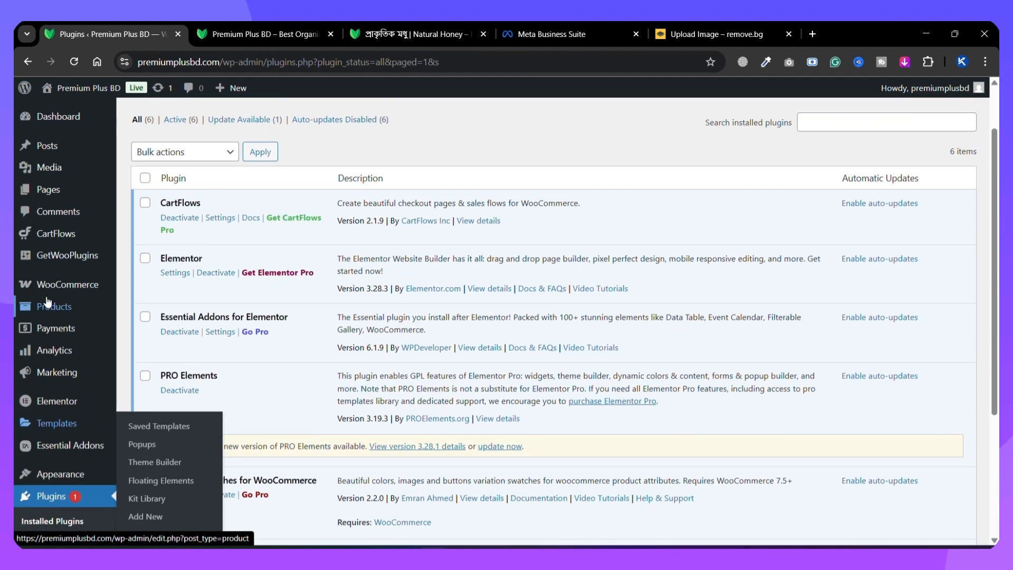
click(77, 62)
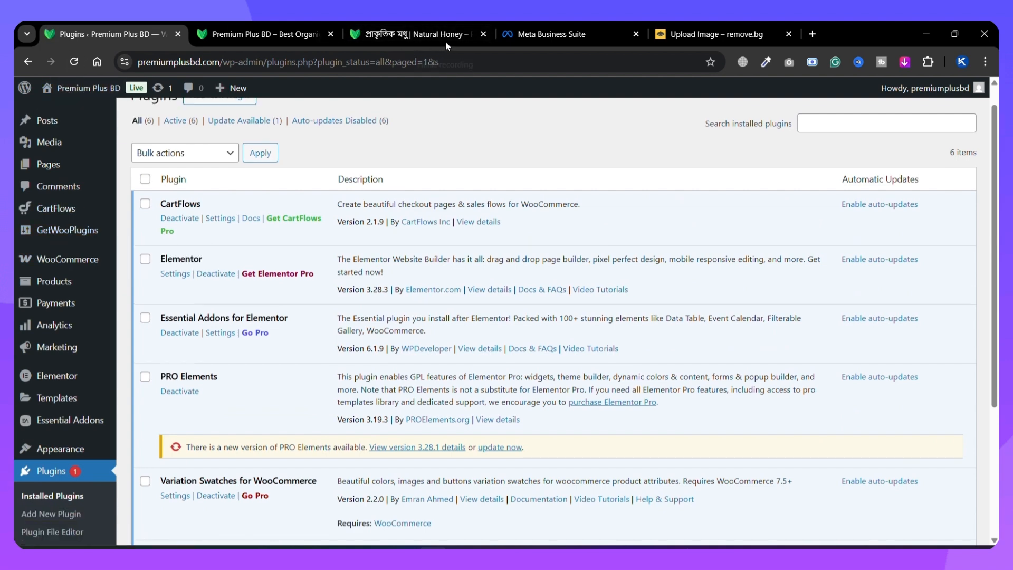
Step: Open the admin dashboard, switch to the Natural Honey product page and reload it to view the new swatches
scroll(26, 173, up, 1)
click(41, 121)
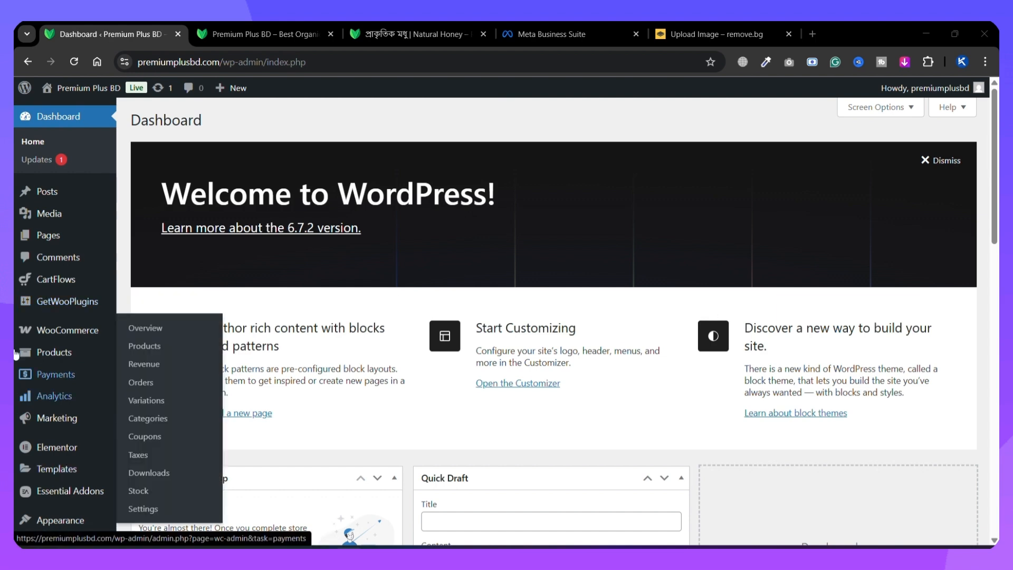
click(401, 35)
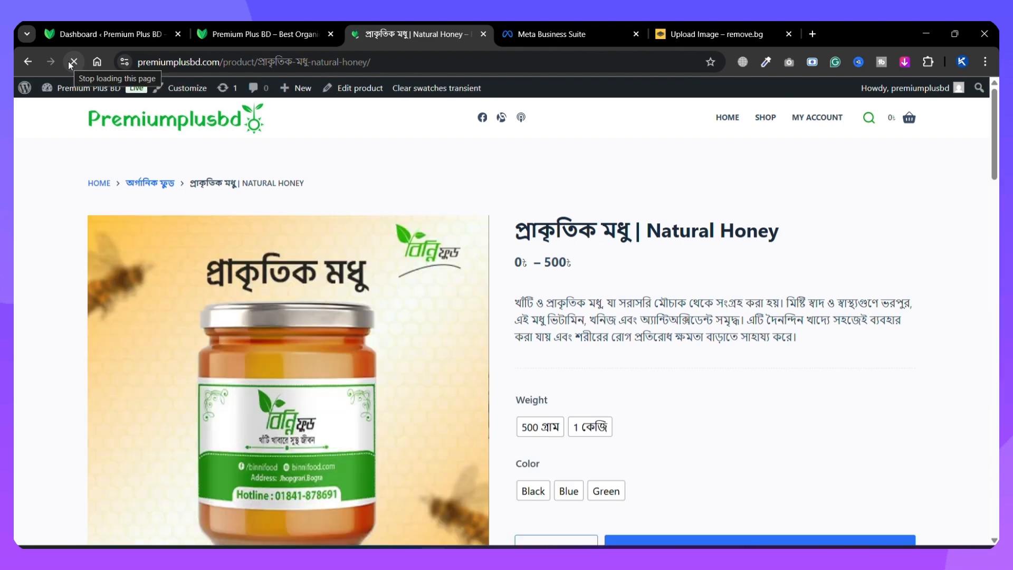
scroll(590, 248, down, 1)
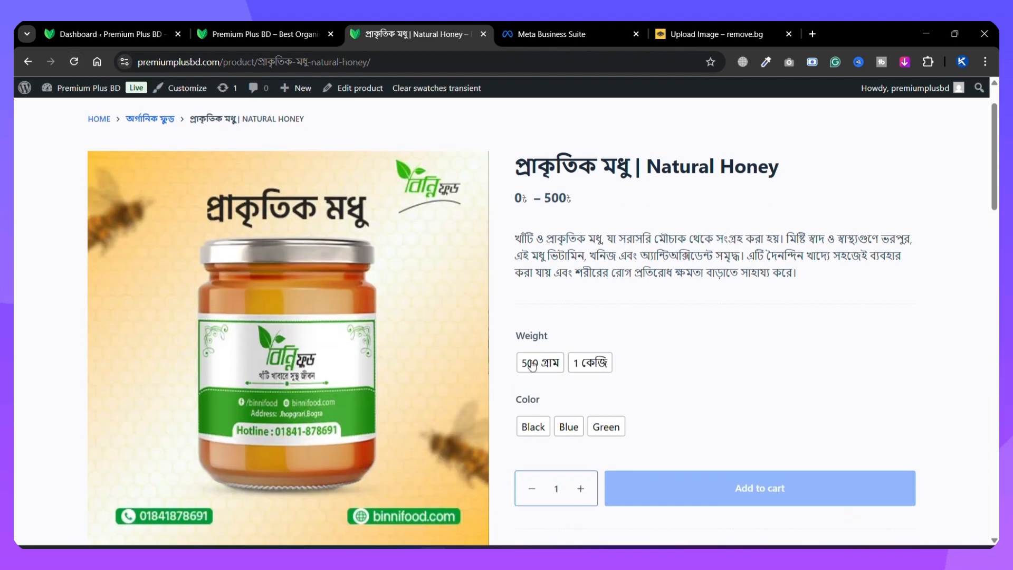
Step: Test the product page swatches by selecting the 1 কেজি and 500 গ্রাম weights and the Black, Blue and Green colors
click(591, 362)
click(533, 429)
click(568, 432)
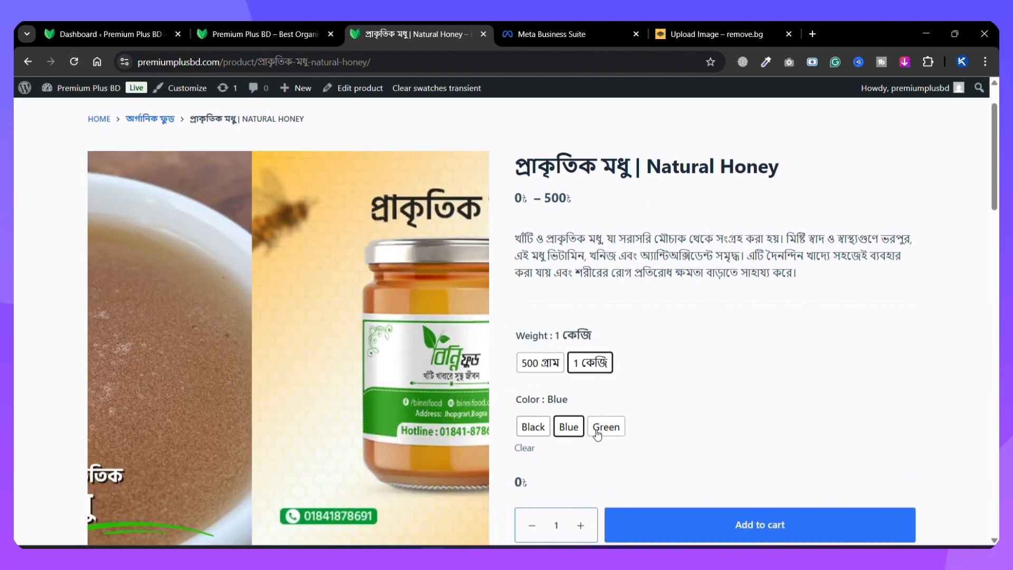
click(604, 427)
click(528, 429)
click(570, 427)
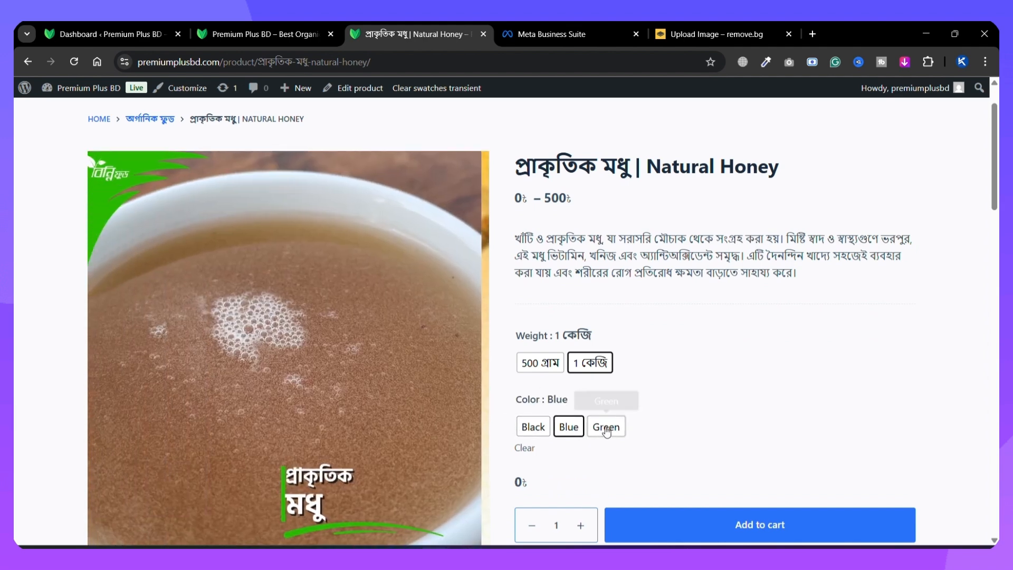
click(606, 426)
click(540, 362)
click(590, 363)
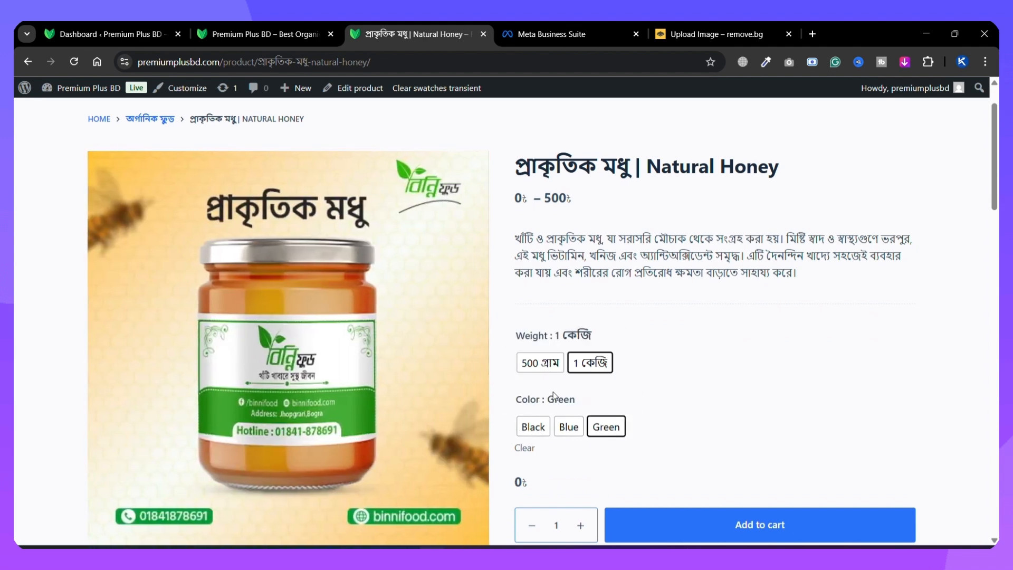
Step: Inspect the product page in the browser's iPhone SE mobile preview and bring the variation swatches into view
right_click(690, 340)
click(743, 315)
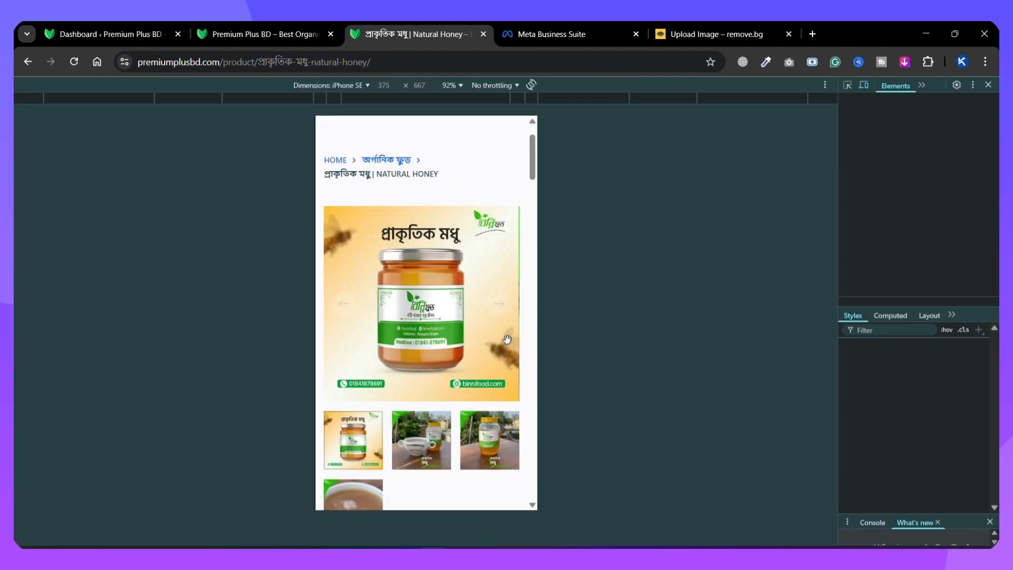
scroll(475, 317, down, 10)
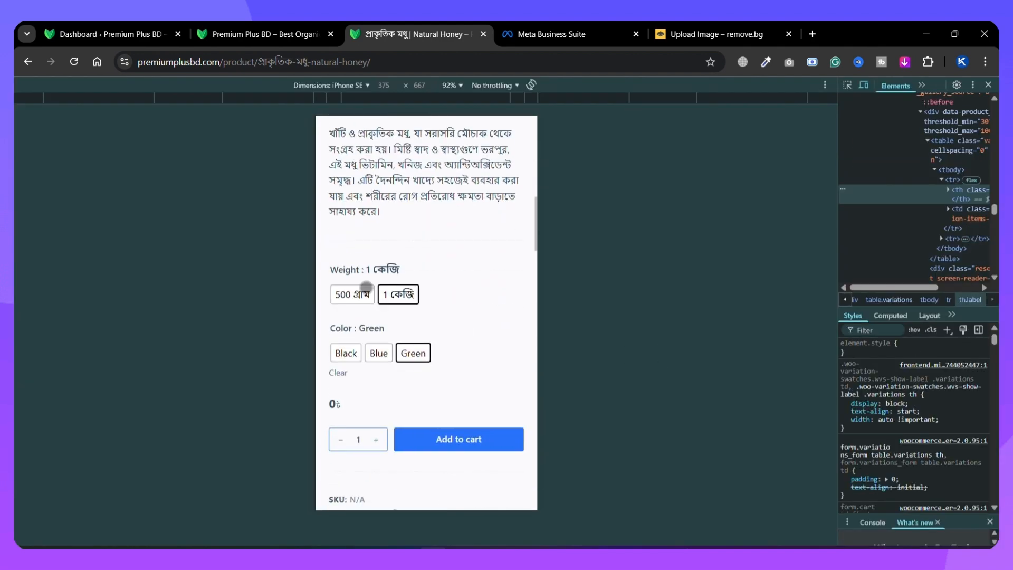
Step: Test switching between both weights and the Black, Blue and Green colors in the mobile preview, ending on 500 গ্রাম and Black
click(339, 294)
click(397, 294)
click(348, 351)
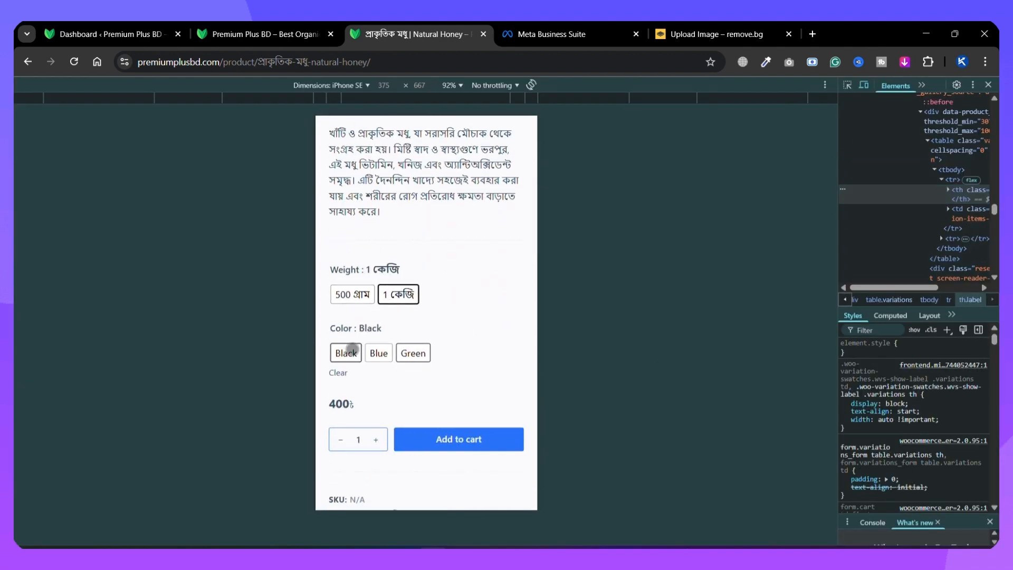
click(381, 353)
click(409, 352)
click(378, 352)
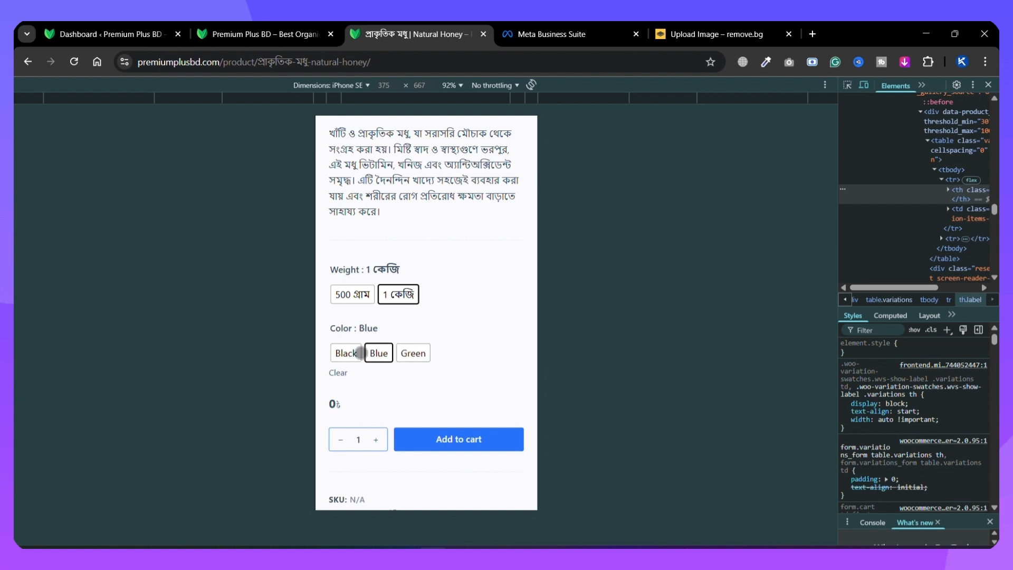
click(348, 352)
click(359, 293)
click(394, 294)
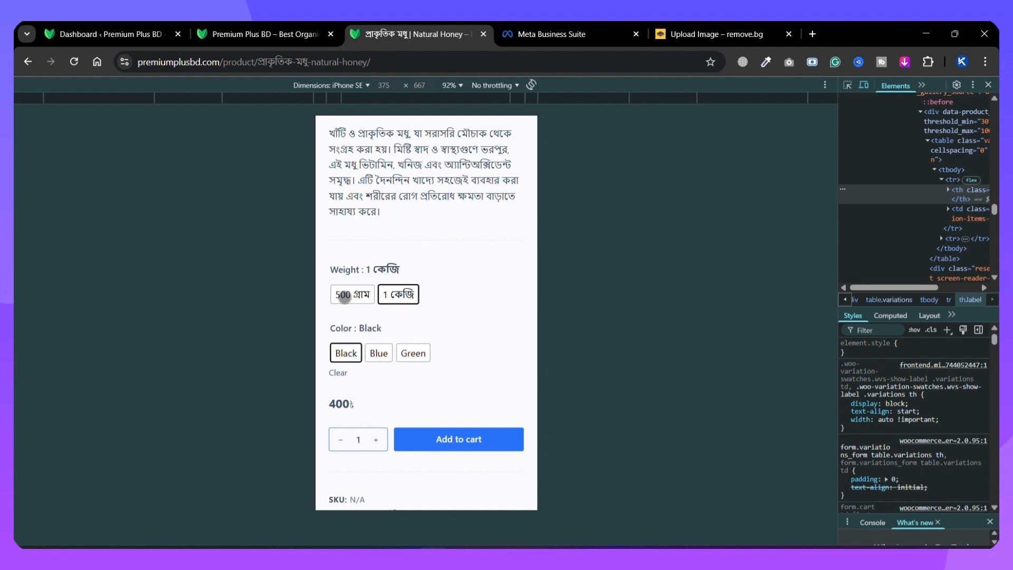
click(346, 295)
scroll(483, 251, up, 5)
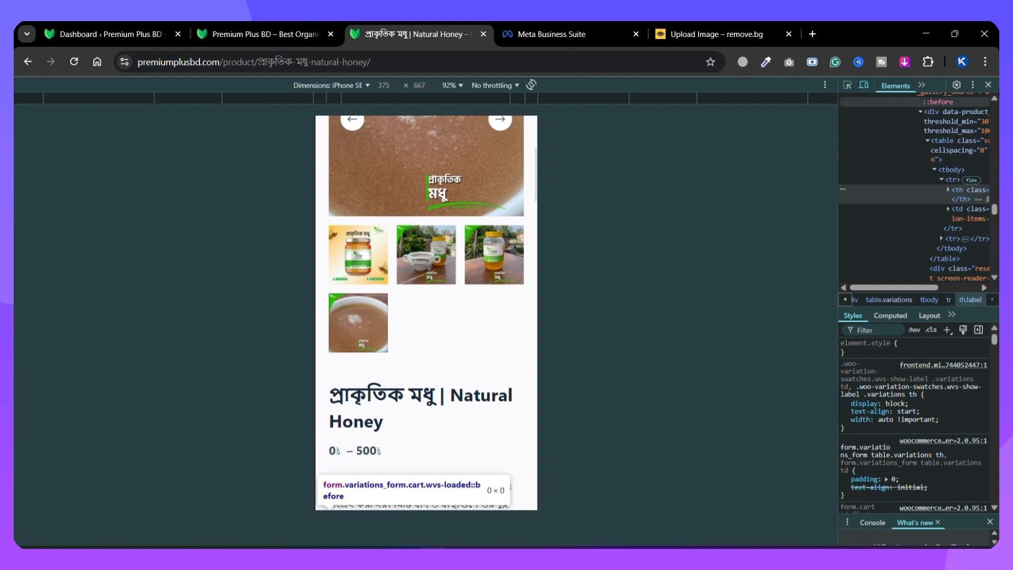
Step: Close the mobile preview and check the Blue, Green and Black options for the 500 গ্রাম weight on the desktop page
click(988, 85)
scroll(667, 244, up, 1)
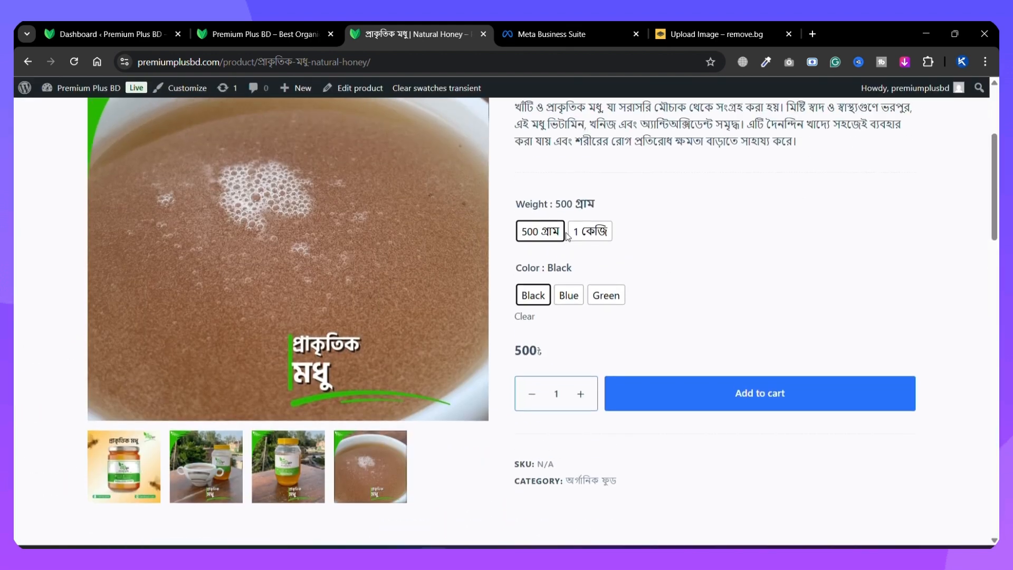
click(568, 299)
click(597, 300)
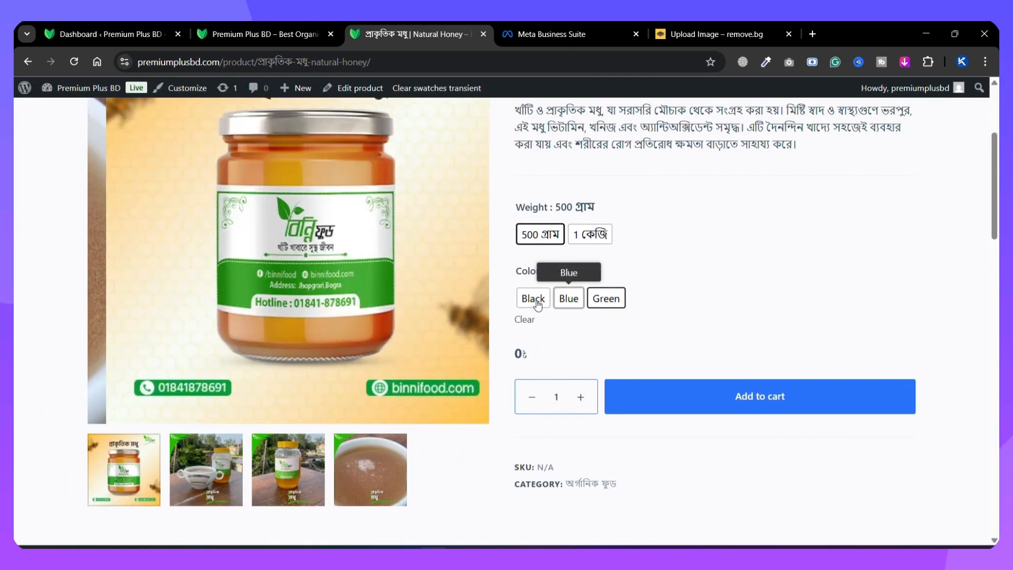
click(531, 301)
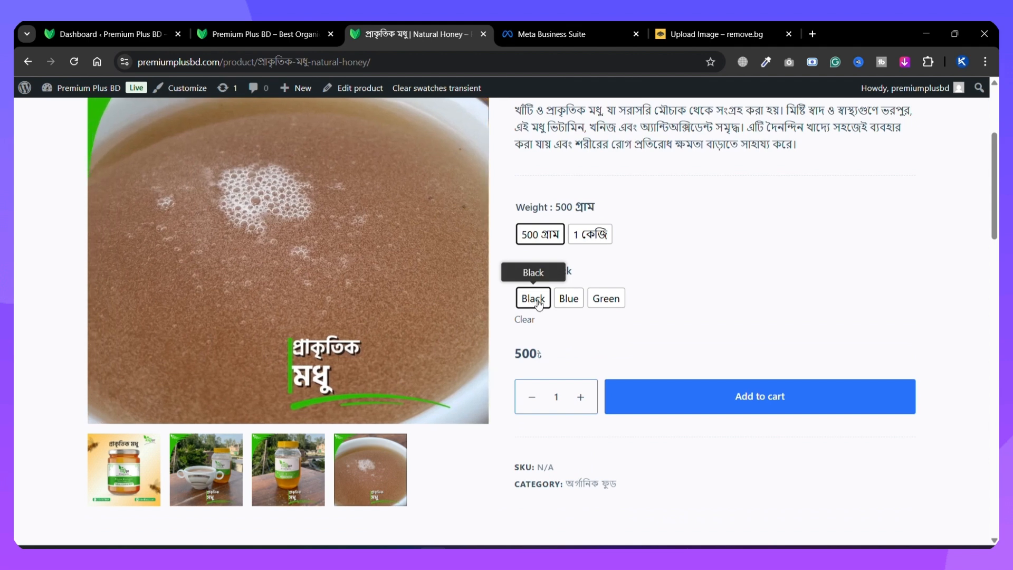
scroll(564, 305, up, 1)
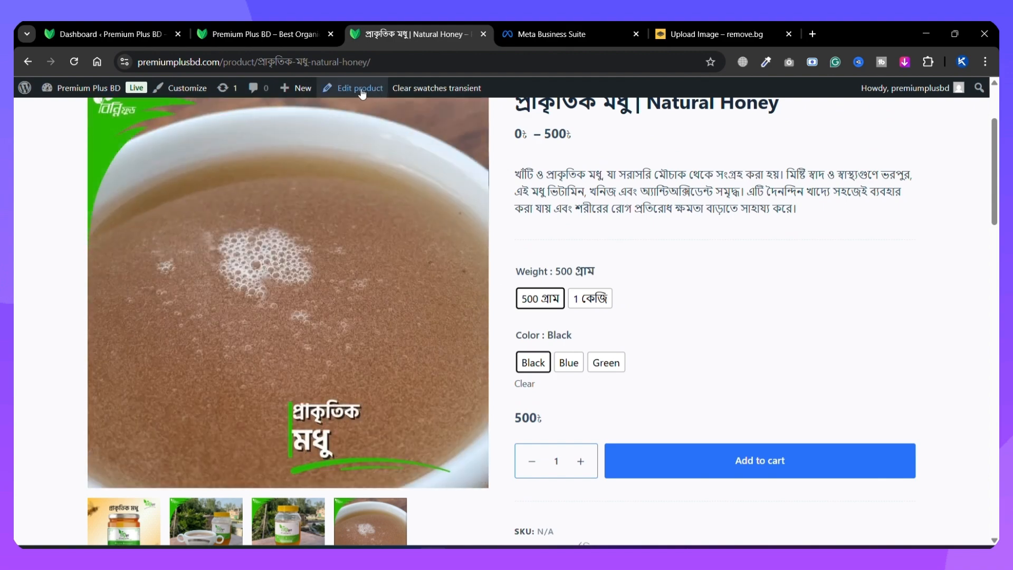
Step: Return to the WordPress admin and open the product attributes page
click(264, 34)
click(106, 33)
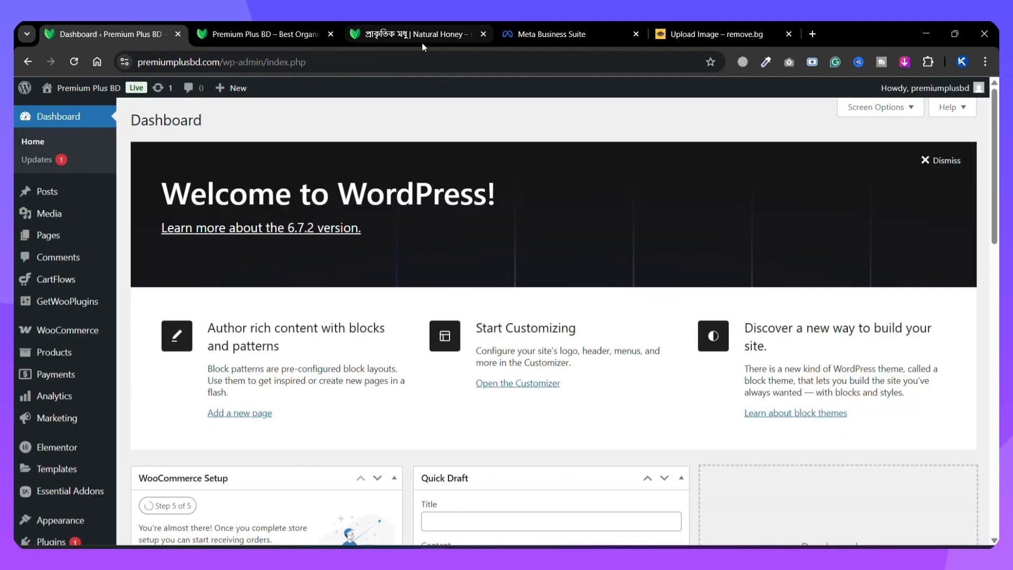
mouse_move(72, 353)
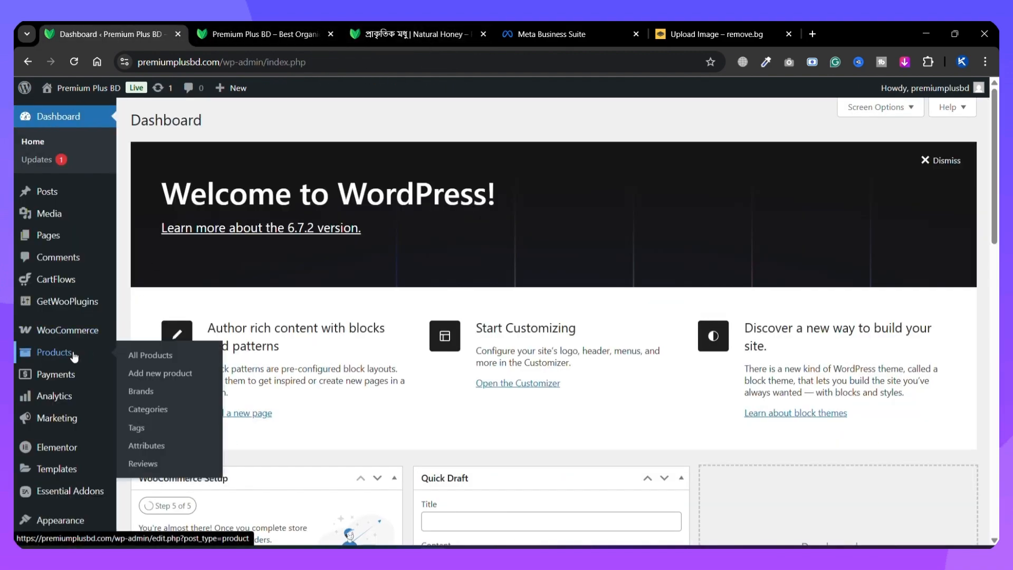
click(146, 446)
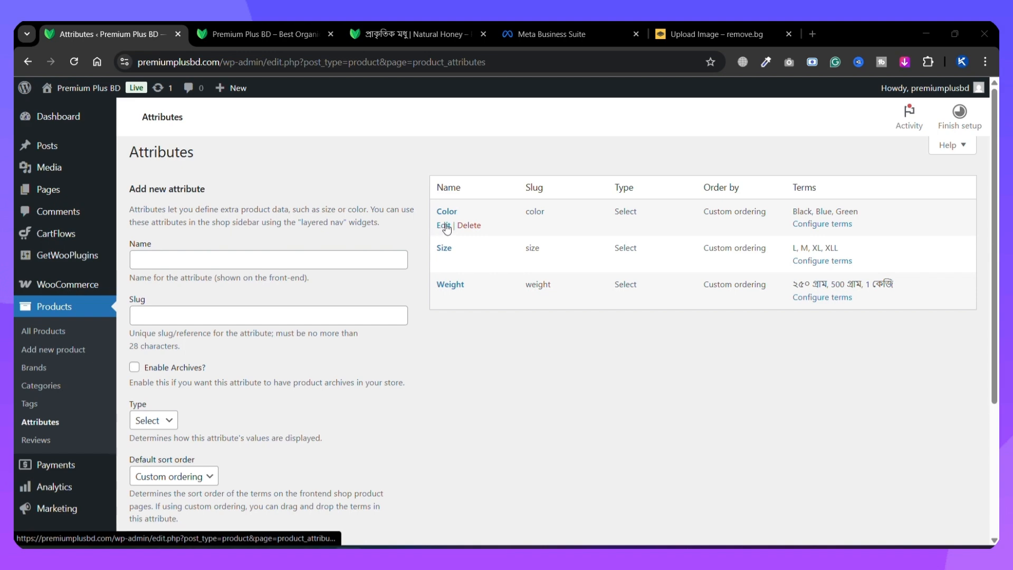
Step: Edit the Color attribute, set its type to Color and update it
click(411, 34)
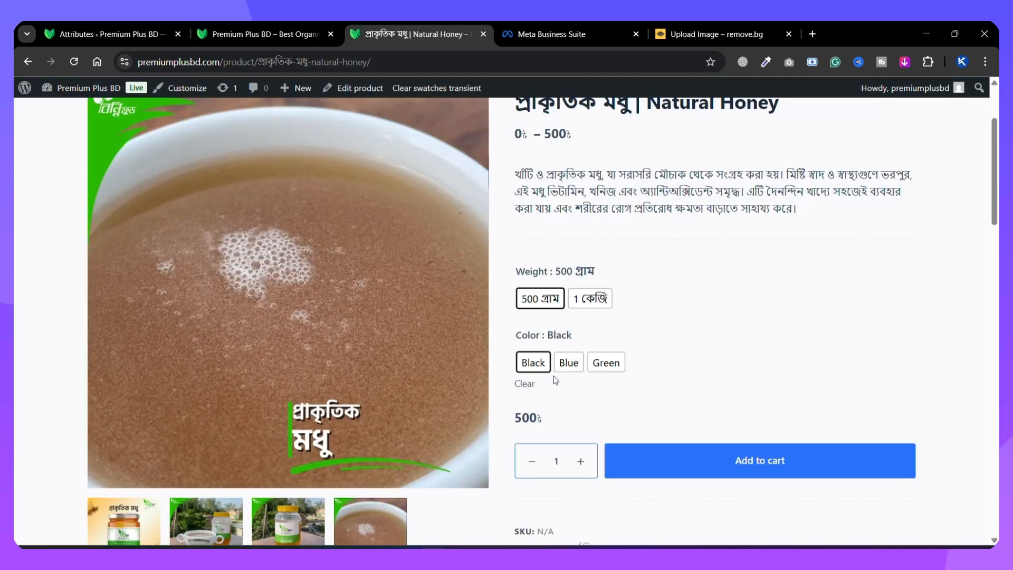
click(159, 33)
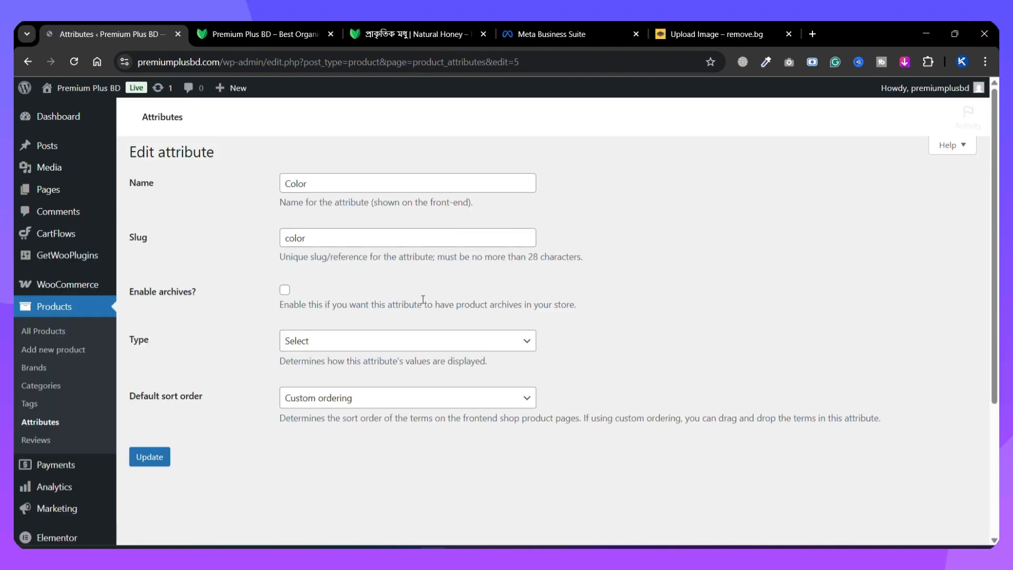
click(305, 346)
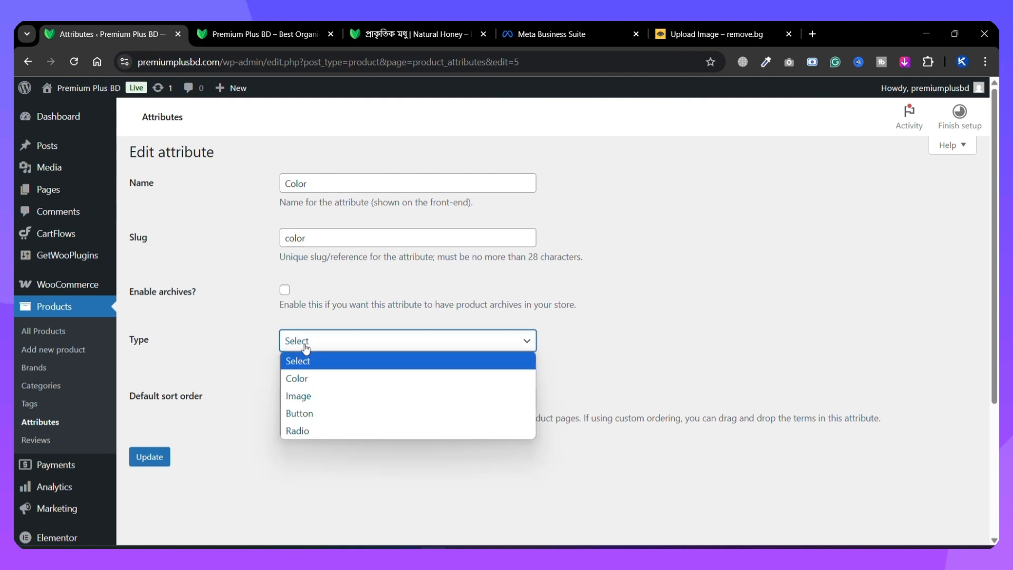
click(300, 377)
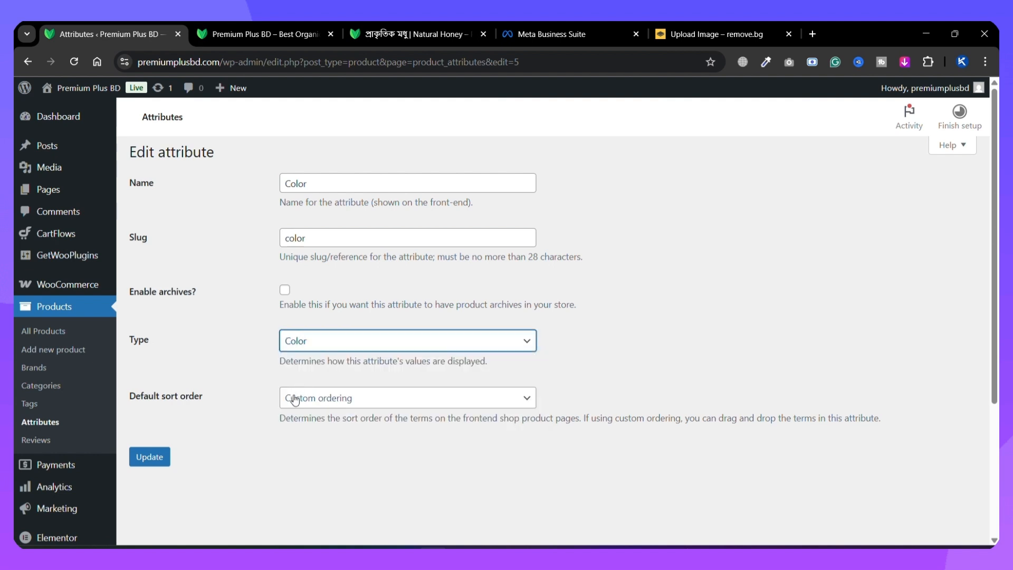
click(148, 460)
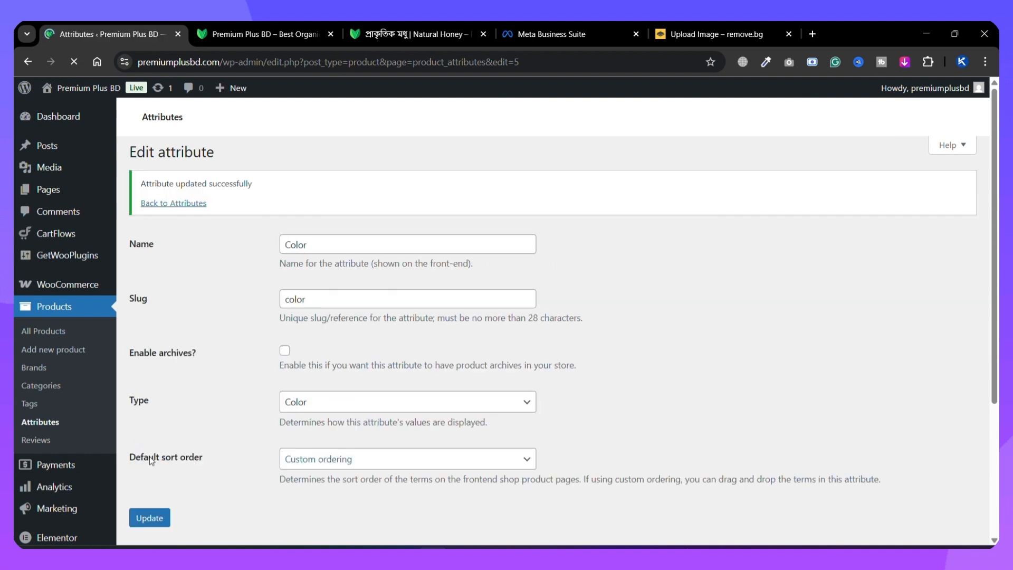
Step: Move the product page tab beside the admin tab, check the reloaded Color swatches and return to the admin
click(391, 21)
drag(391, 21, 253, 29)
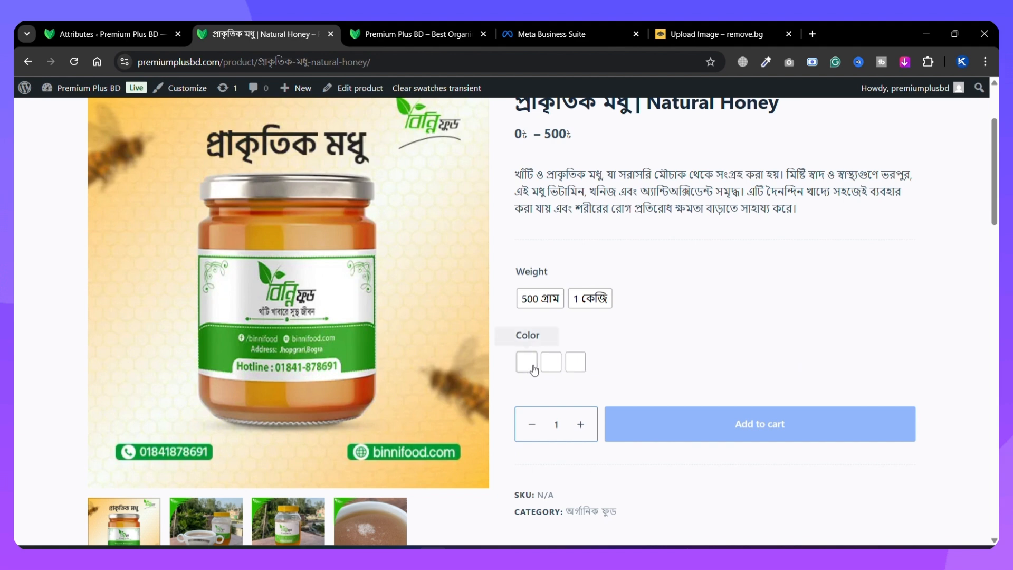
click(114, 23)
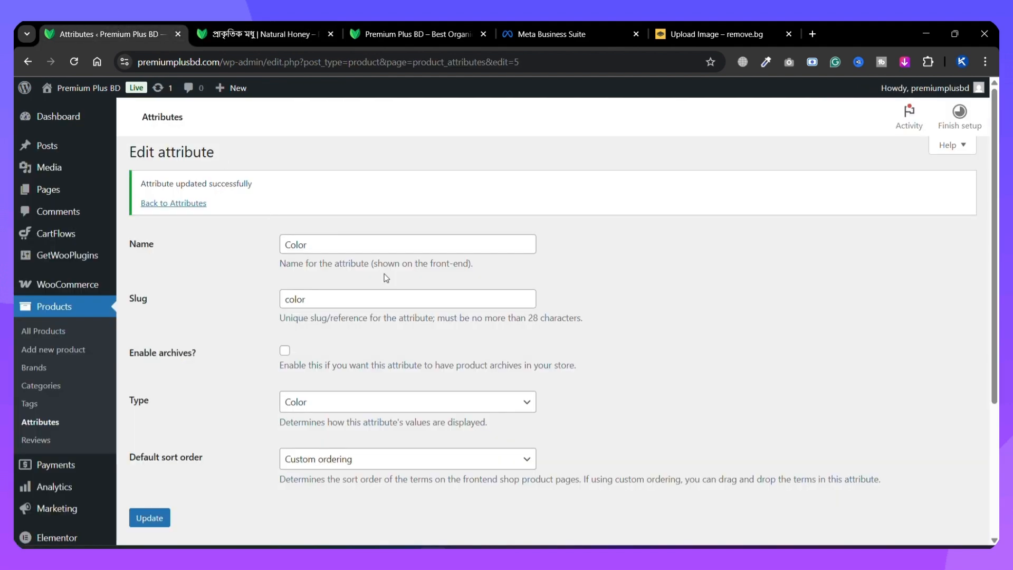
Step: Go back to the attributes list and open the Color attribute's terms for configuration
scroll(338, 296, down, 4)
scroll(158, 369, up, 4)
click(40, 426)
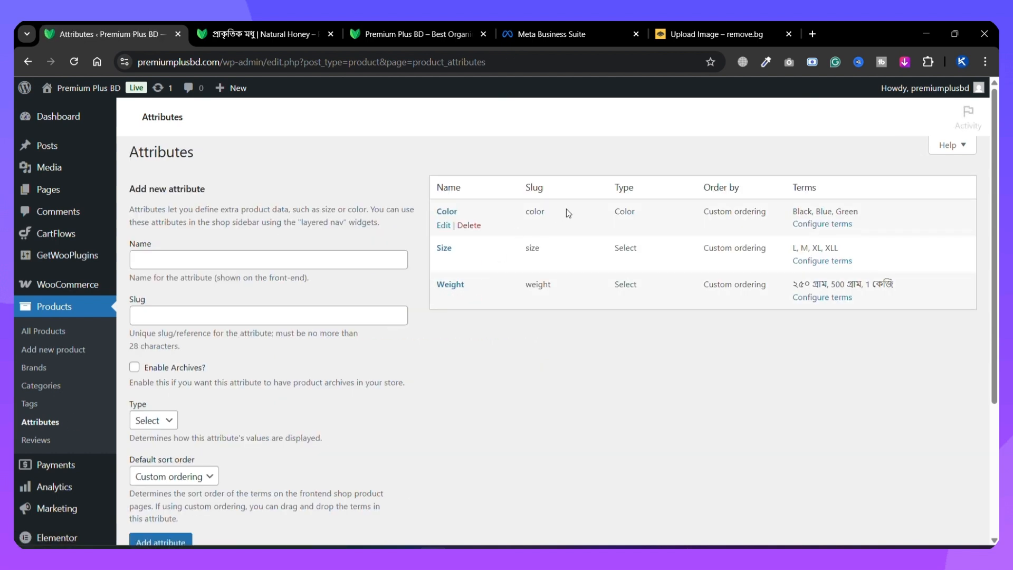
click(814, 227)
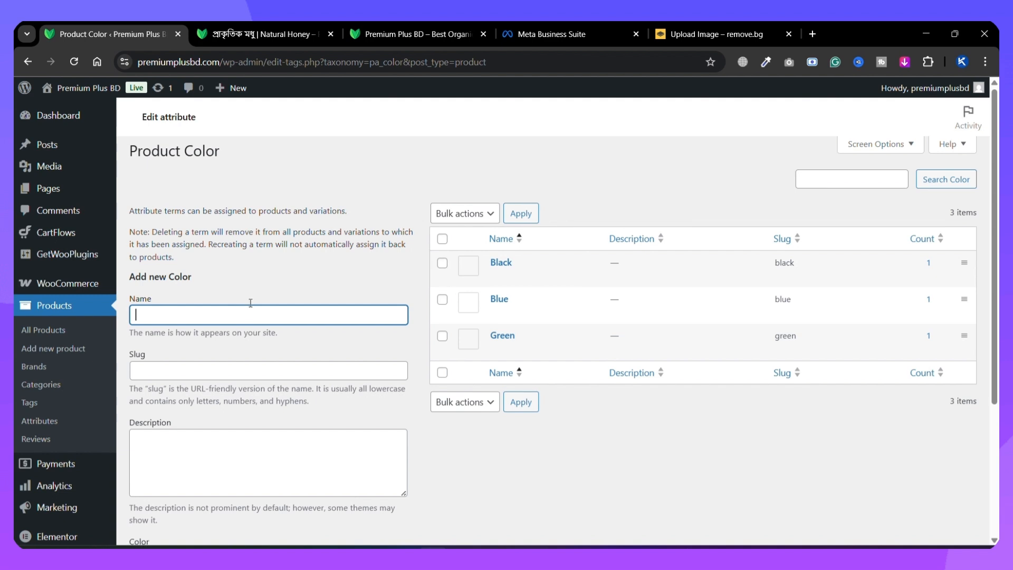
Step: Edit the Black term, set its swatch color to #0a0a0a and update it
scroll(469, 243, down, 1)
click(497, 213)
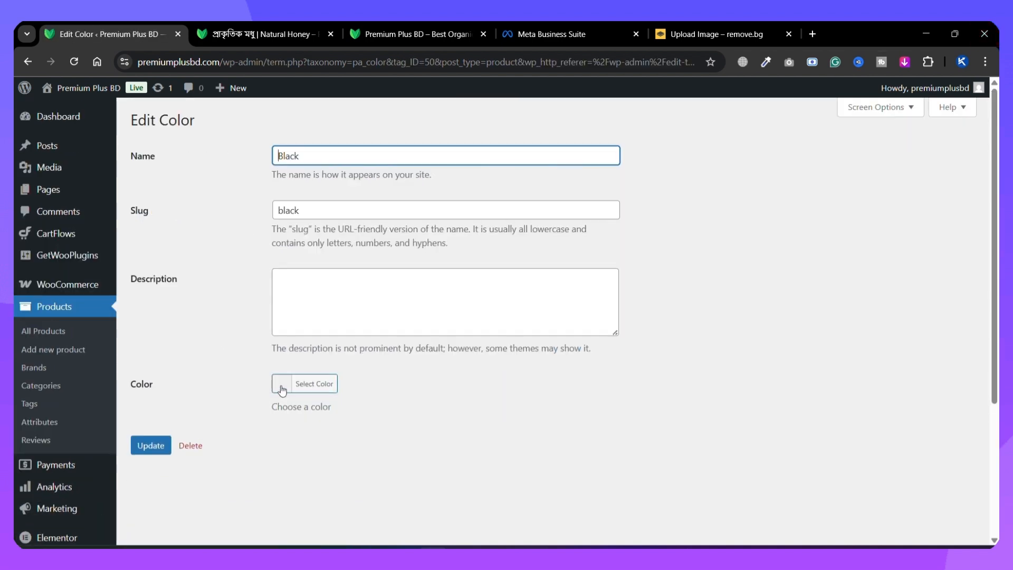
click(282, 389)
drag(355, 503, 391, 520)
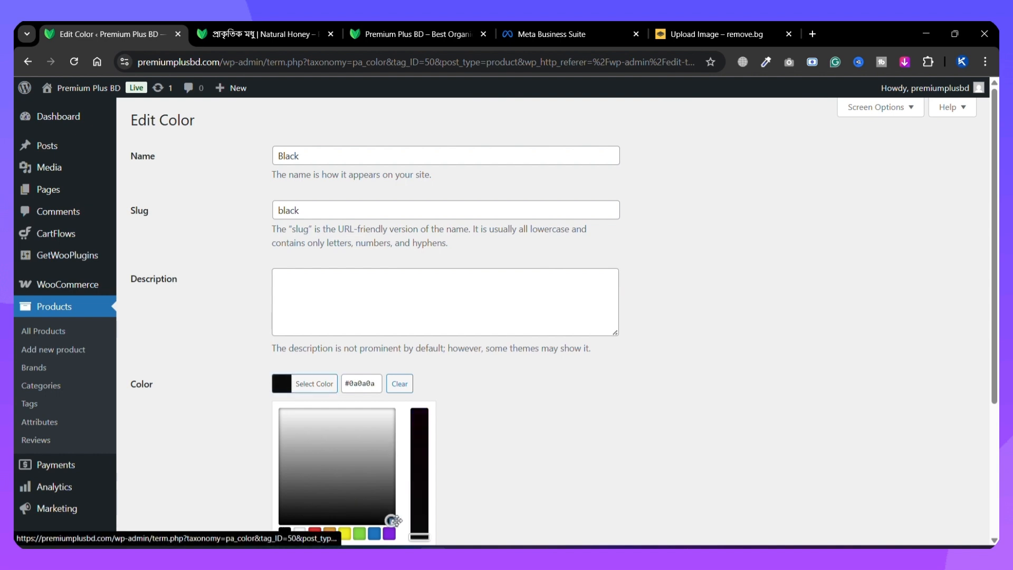
click(479, 433)
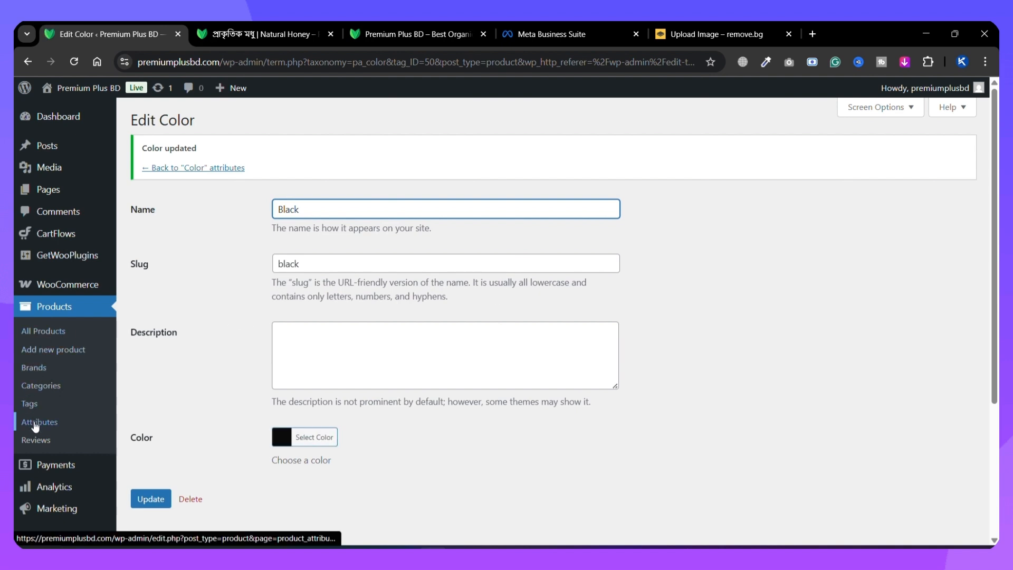
Step: Return to the Color terms, edit the Blue term, set its swatch color to #1e73be and update it
click(193, 168)
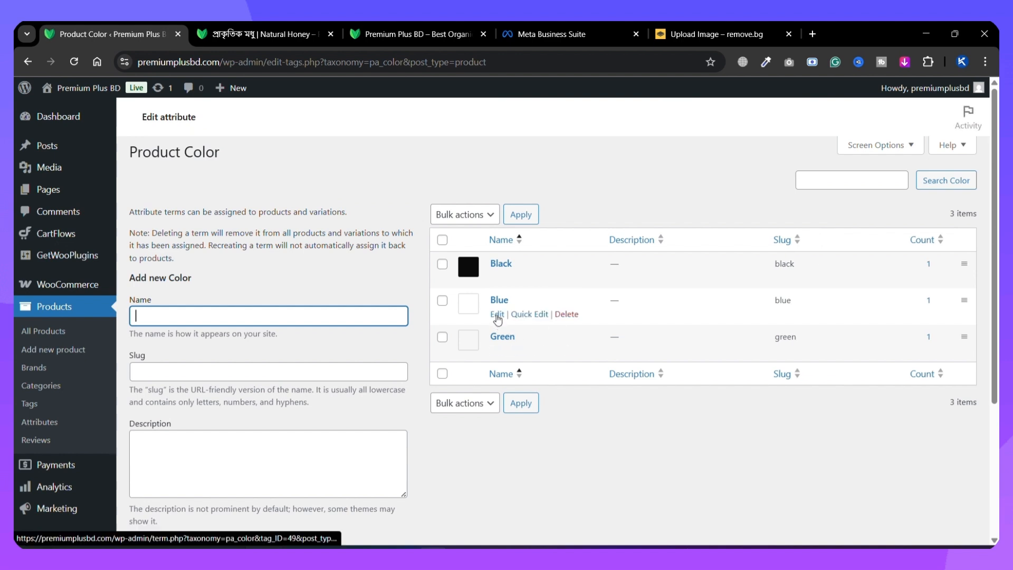
click(496, 314)
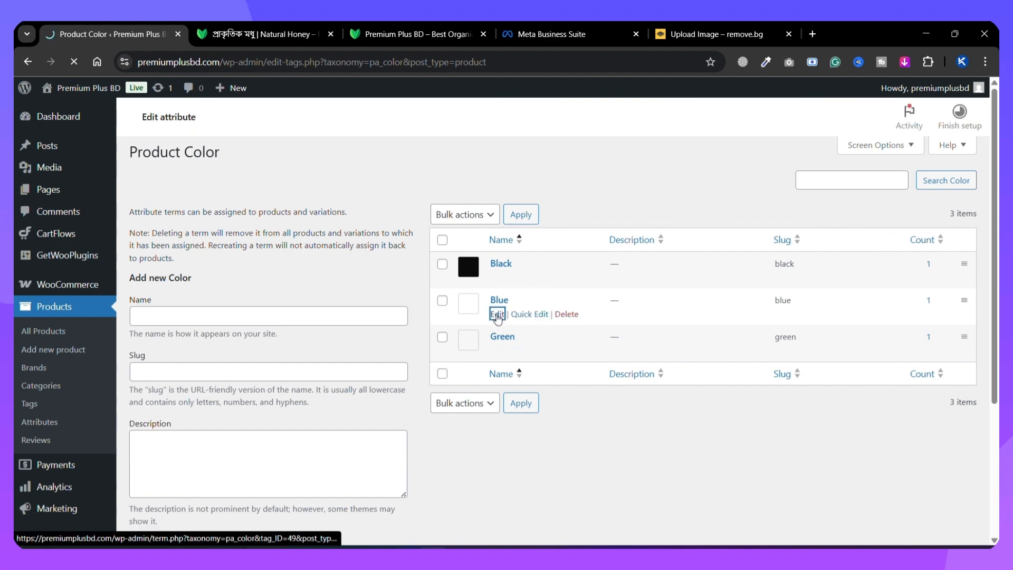
click(300, 384)
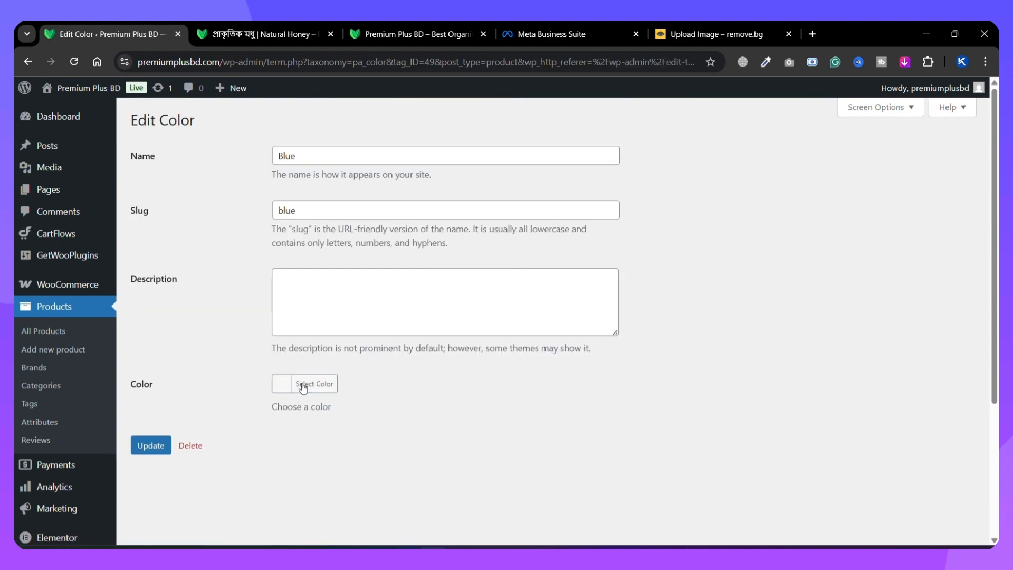
scroll(380, 421, down, 2)
click(374, 405)
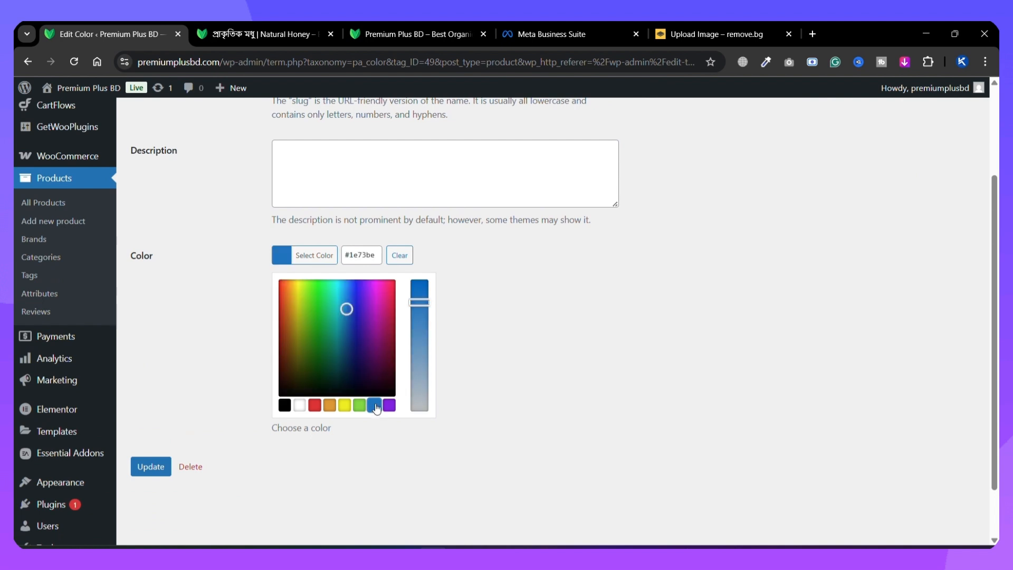
click(467, 304)
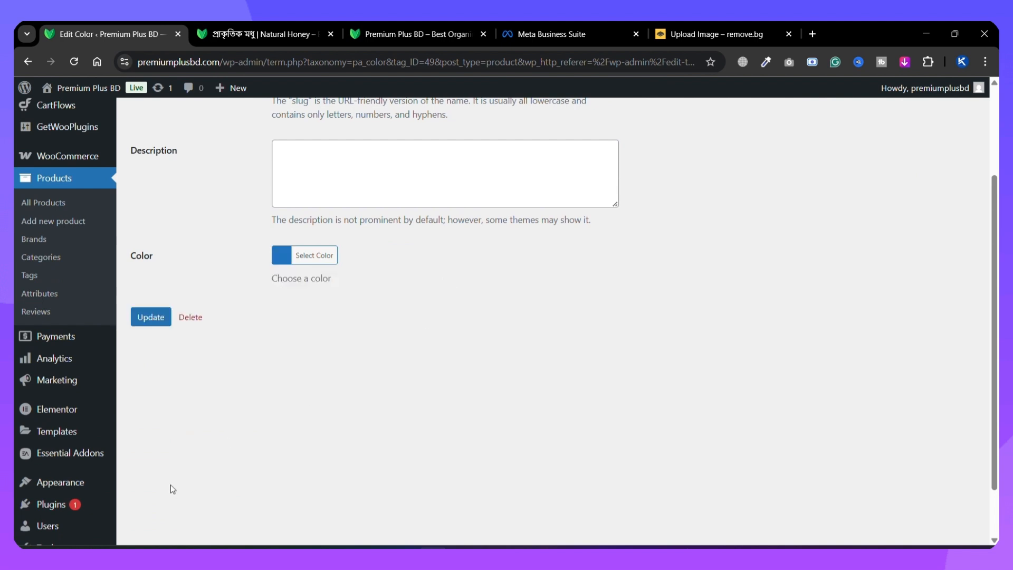
click(150, 324)
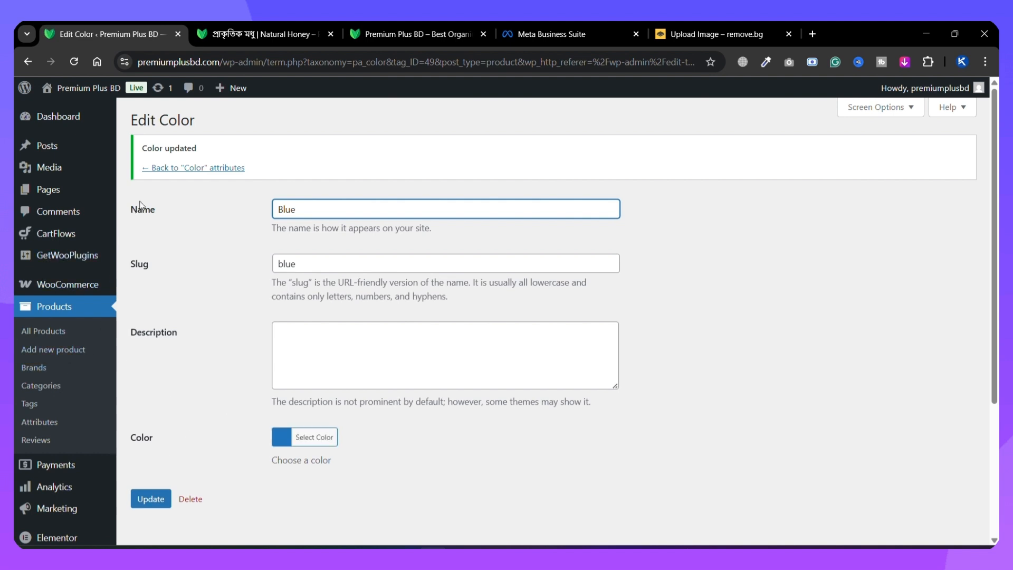
Step: Edit the Green term, set its swatch color to #81d742, update it and return to the Color terms
click(199, 170)
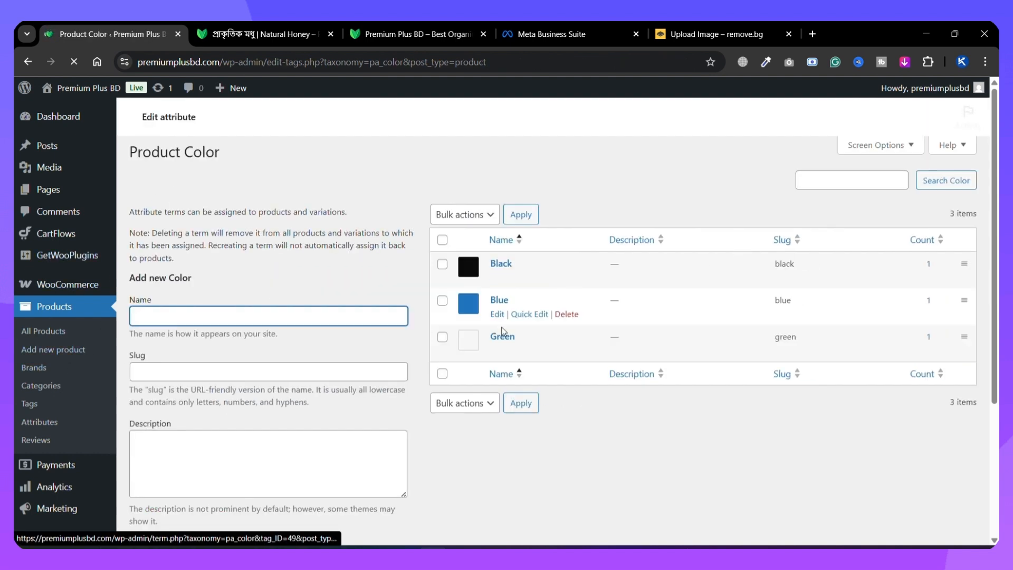
click(496, 350)
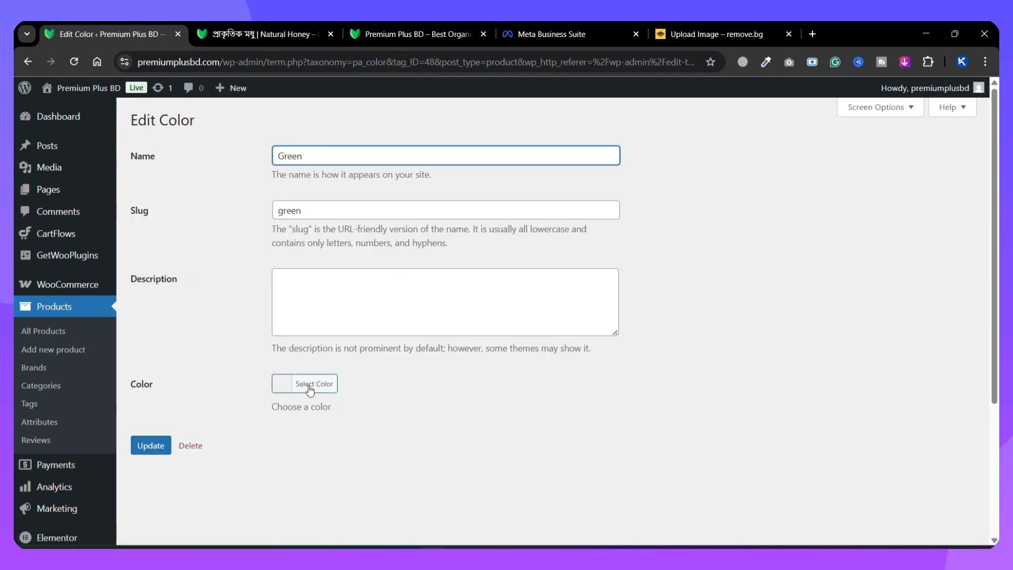
click(309, 385)
scroll(339, 426, down, 2)
click(359, 405)
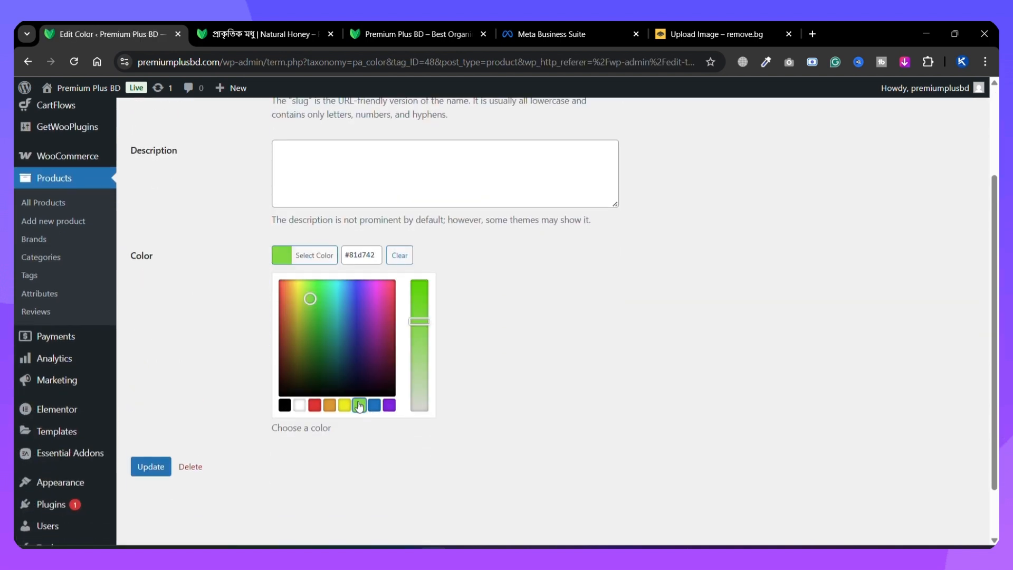
click(480, 291)
click(149, 319)
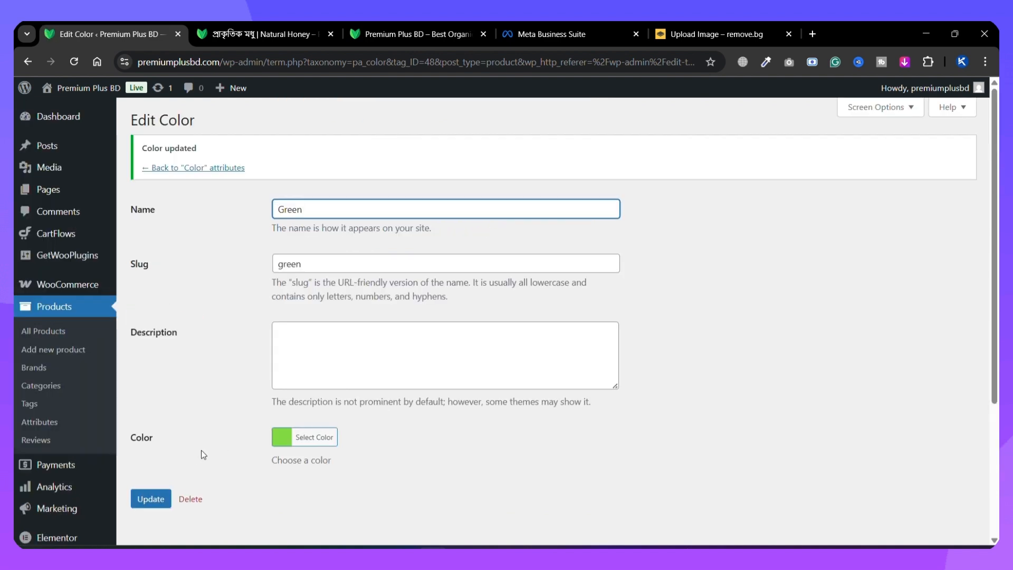
click(213, 168)
Step: Reload the Natural Honey product page and try its Black, Blue and Green color swatches
click(287, 27)
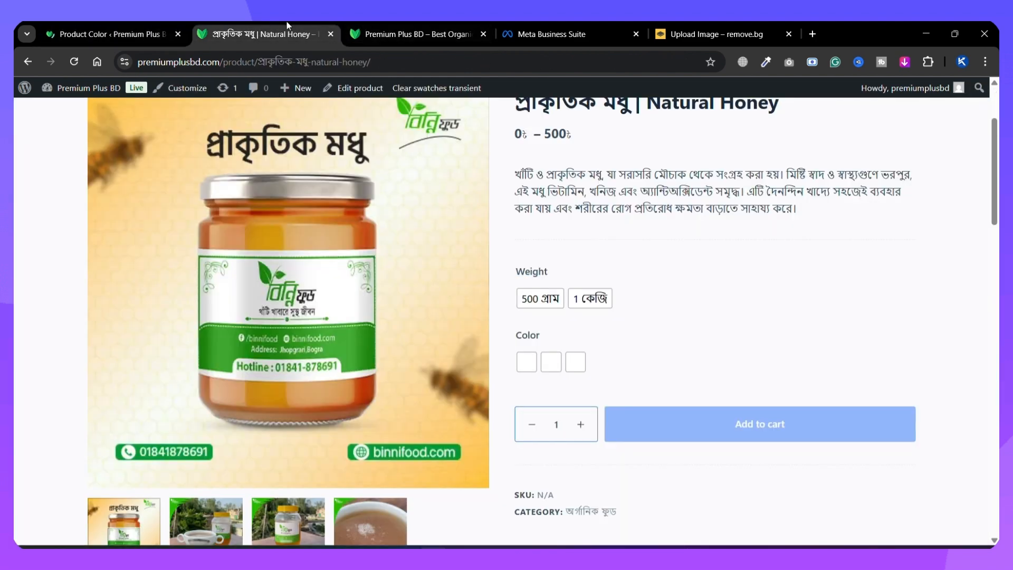
click(74, 61)
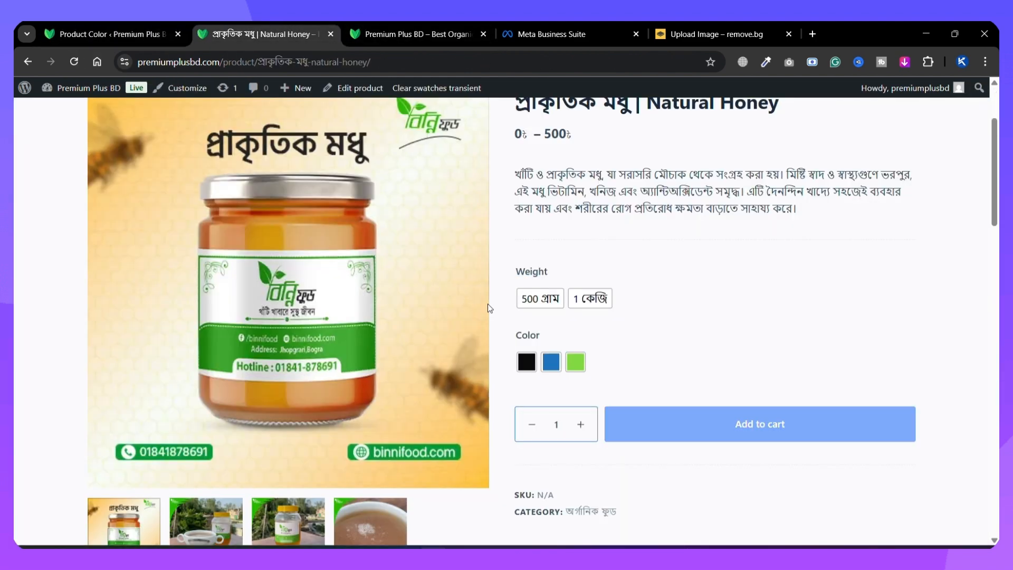
click(530, 367)
click(551, 362)
click(574, 362)
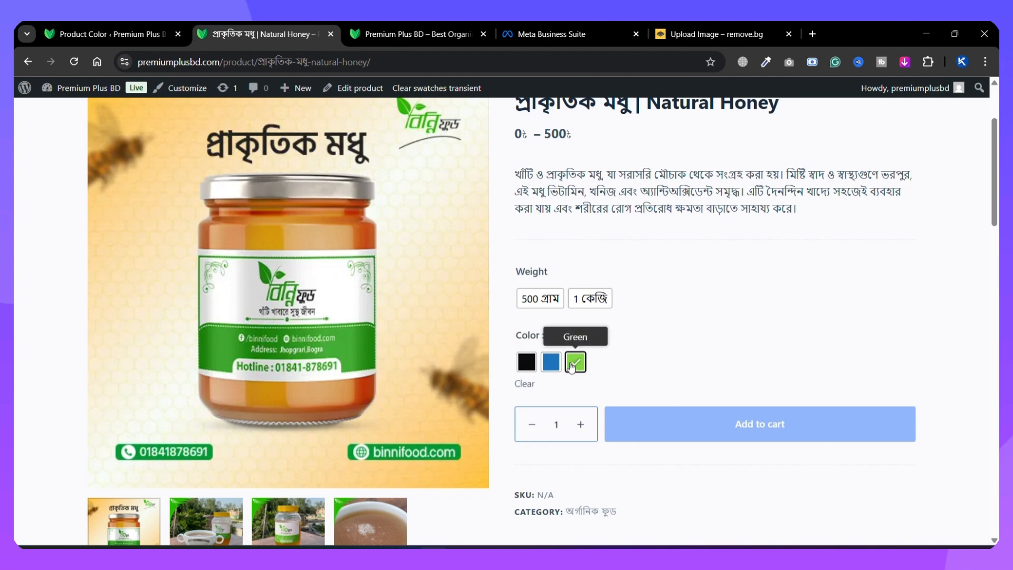
Step: Test the 500 গ্রাম and 1 কেজি weights in combination with the different color swatches to check the variation images and prices
click(539, 299)
click(591, 301)
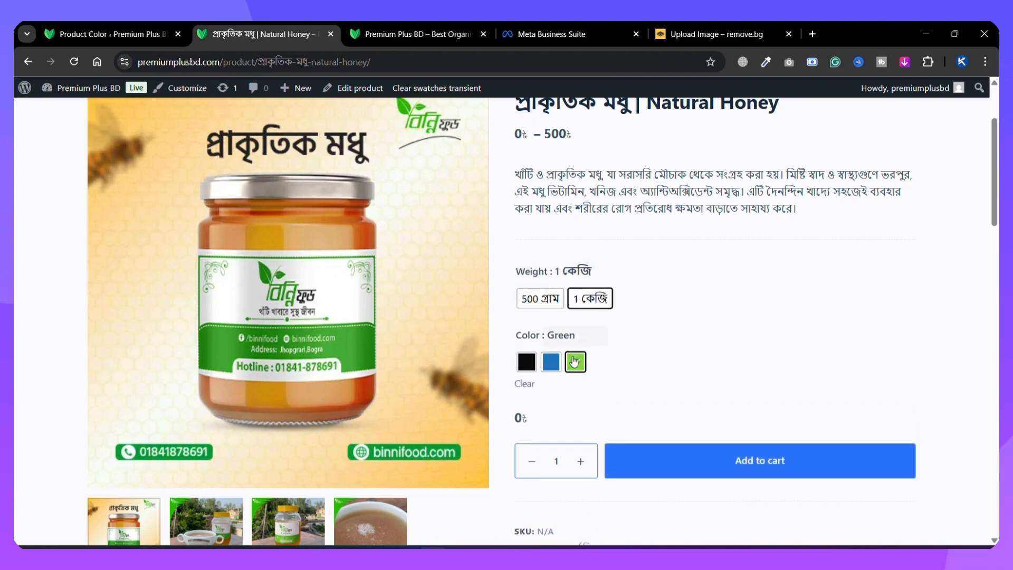
click(539, 298)
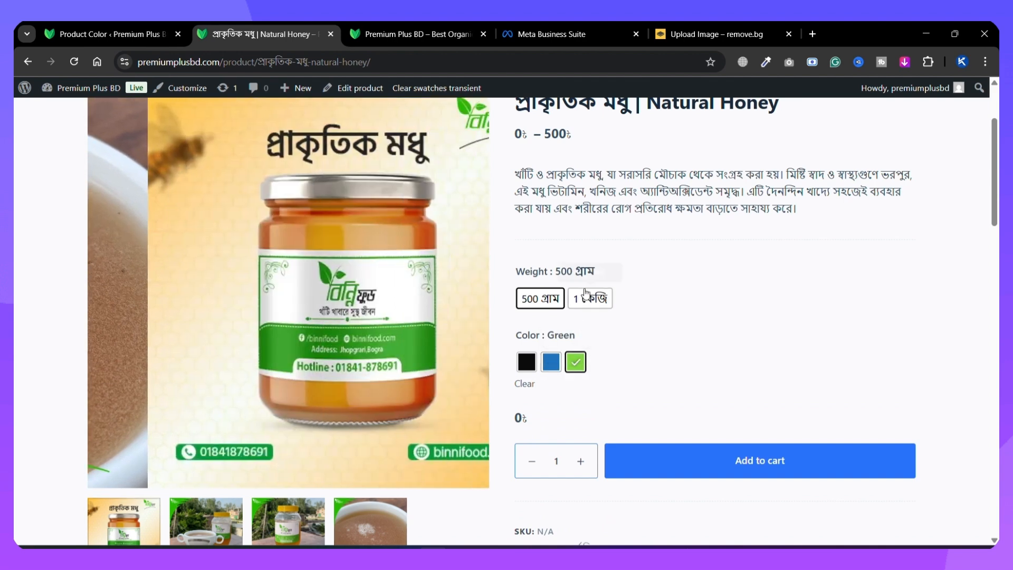
click(590, 298)
click(527, 362)
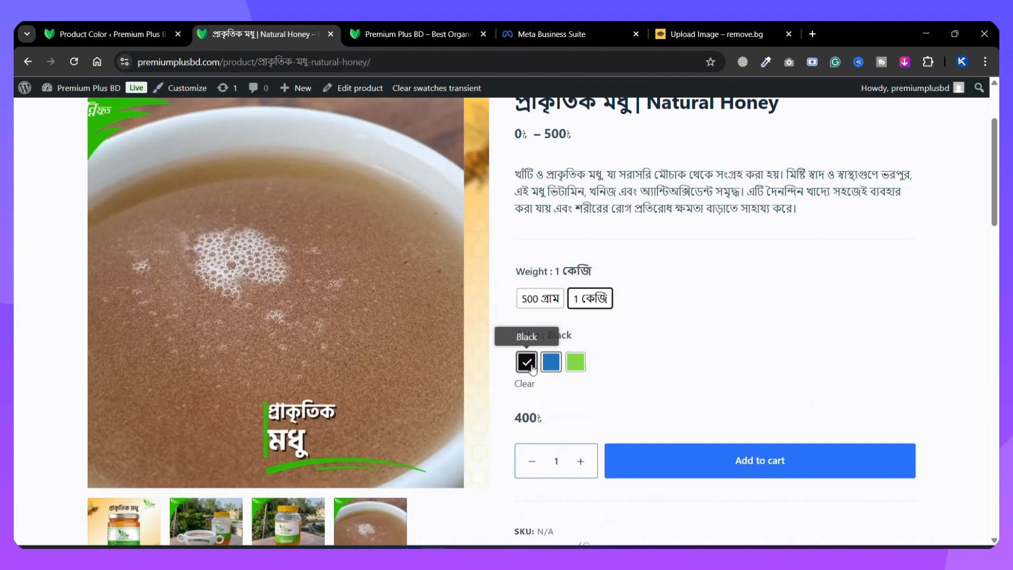
click(551, 361)
click(575, 362)
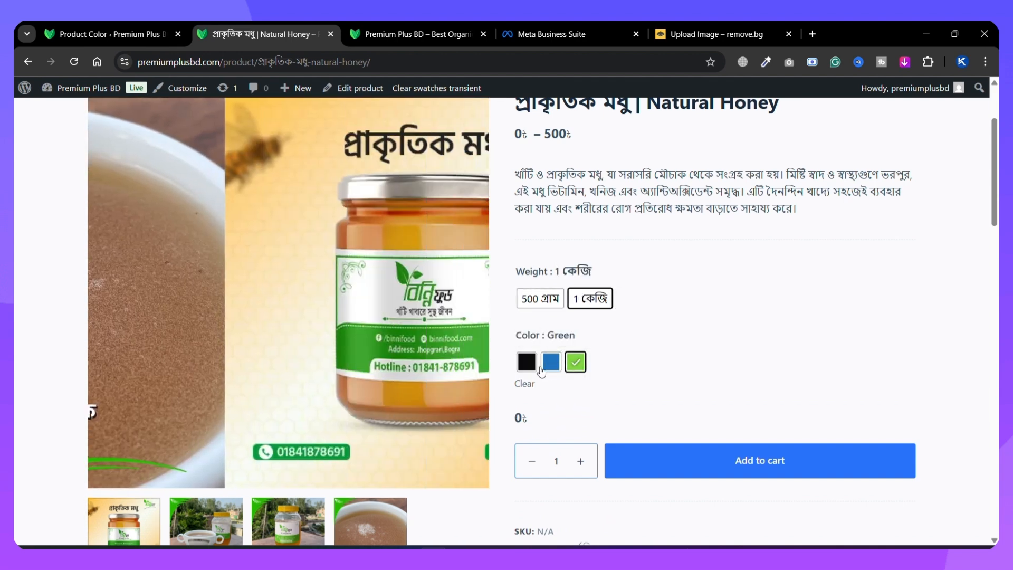
click(527, 362)
click(534, 300)
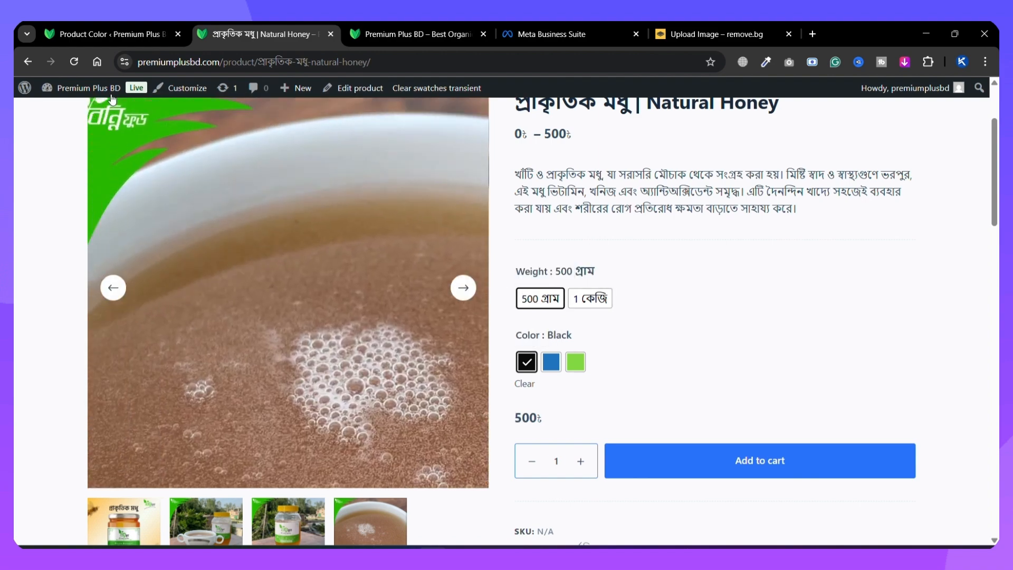
Step: Reload the product page and look over its variation options, gallery and description
click(74, 62)
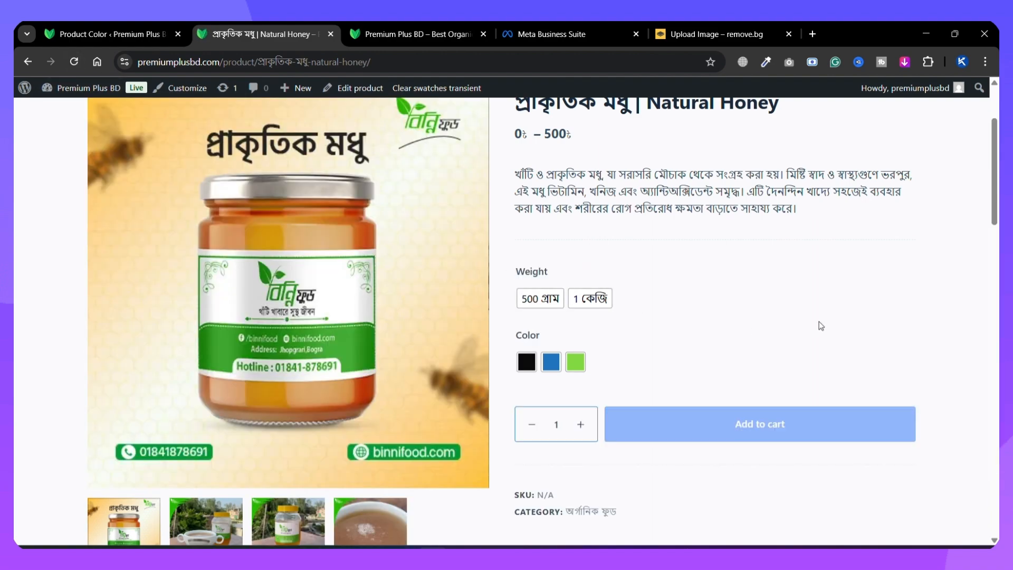
scroll(786, 292, up, 1)
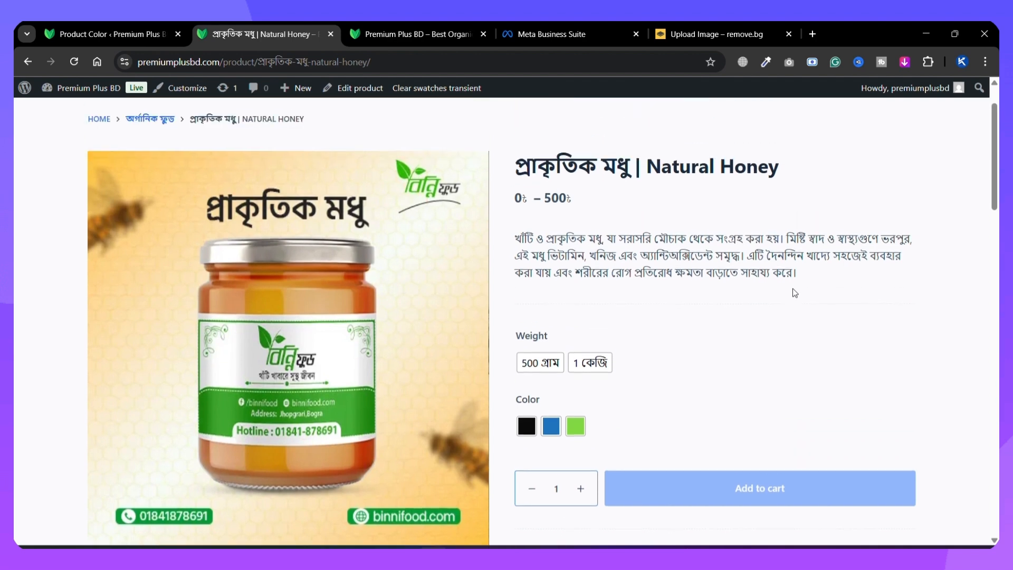
scroll(792, 288, down, 1)
drag(995, 158, 998, 156)
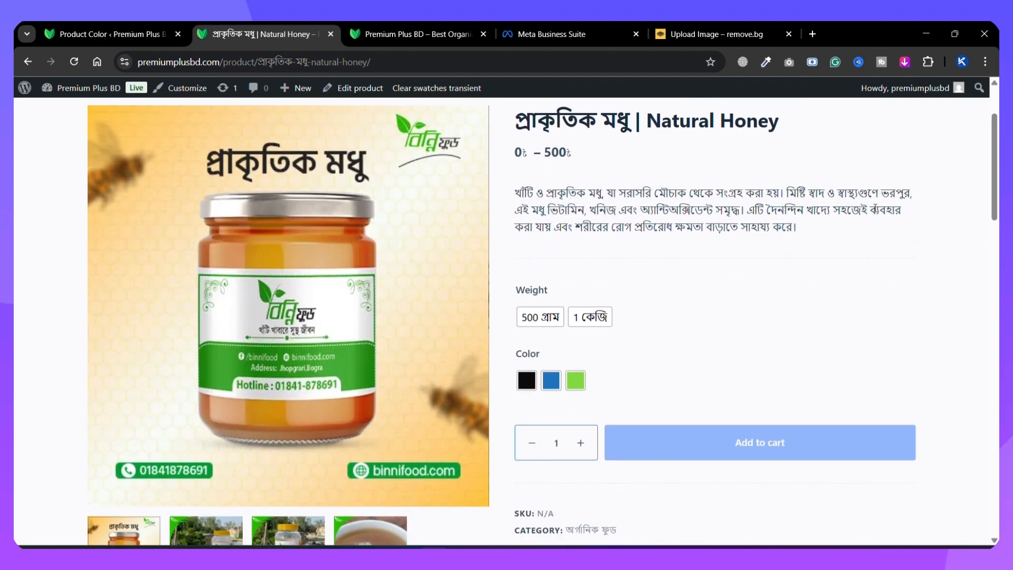
right_click(633, 263)
click(531, 261)
scroll(530, 260, down, 8)
scroll(694, 271, down, 7)
scroll(692, 294, up, 12)
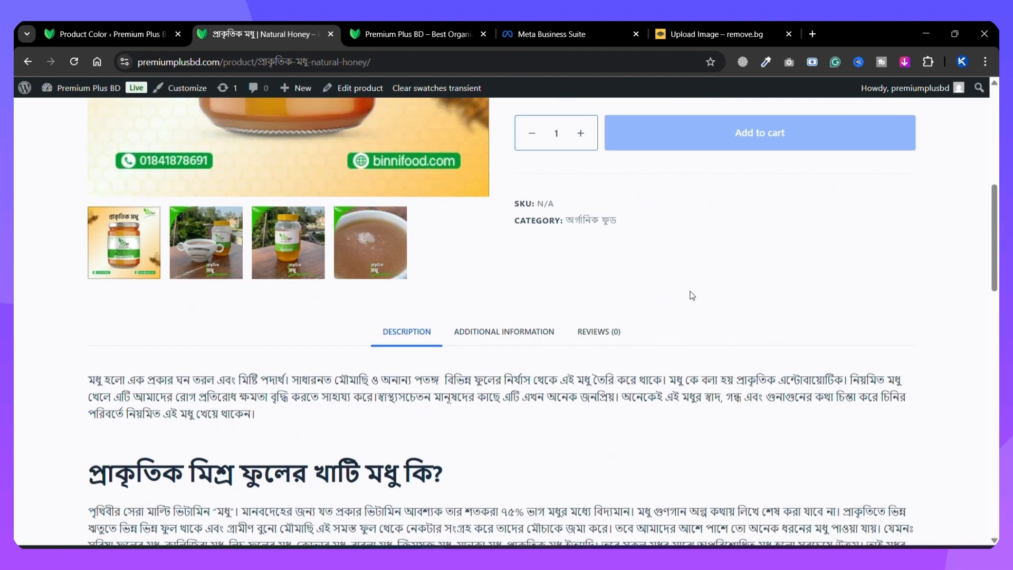
scroll(638, 263, down, 1)
scroll(638, 264, down, 1)
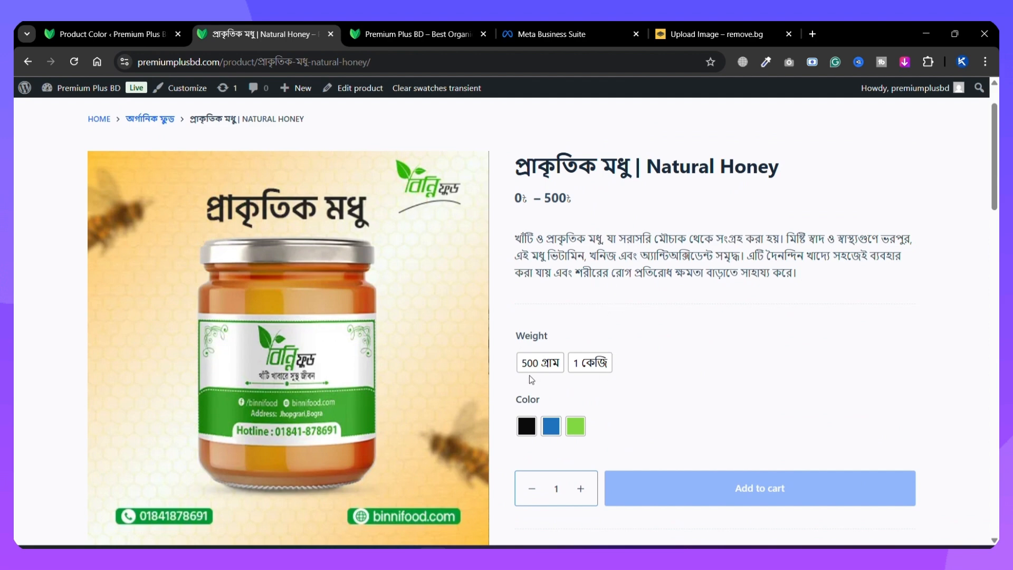
Step: Try the Black, Blue and Green swatches once more and choose the 500 গ্রাম weight with Green
click(532, 430)
click(551, 426)
click(575, 427)
click(525, 370)
click(522, 370)
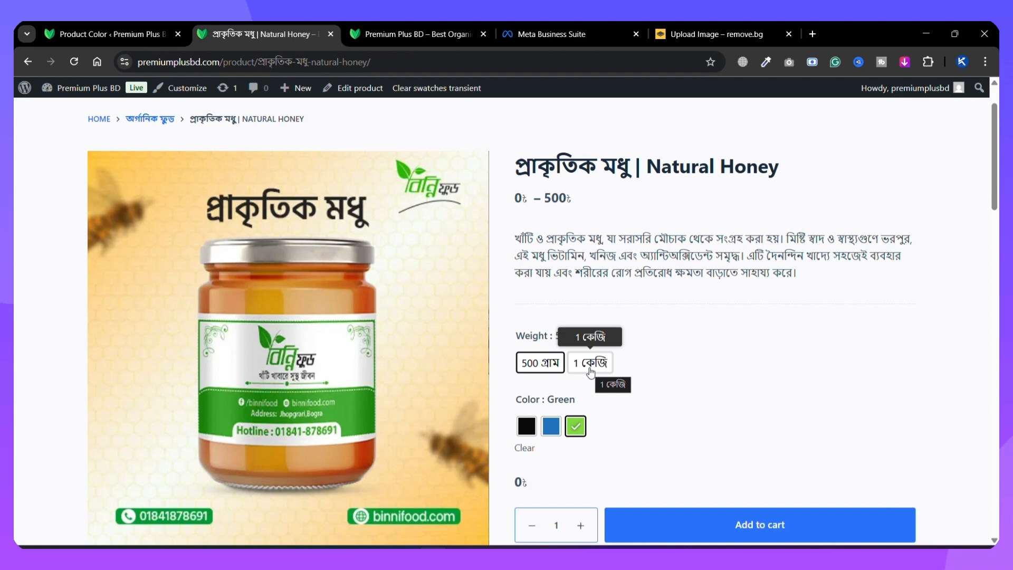
Step: Return to the admin's product attributes, edit the Weight attribute, set its type to Image and update it
click(132, 29)
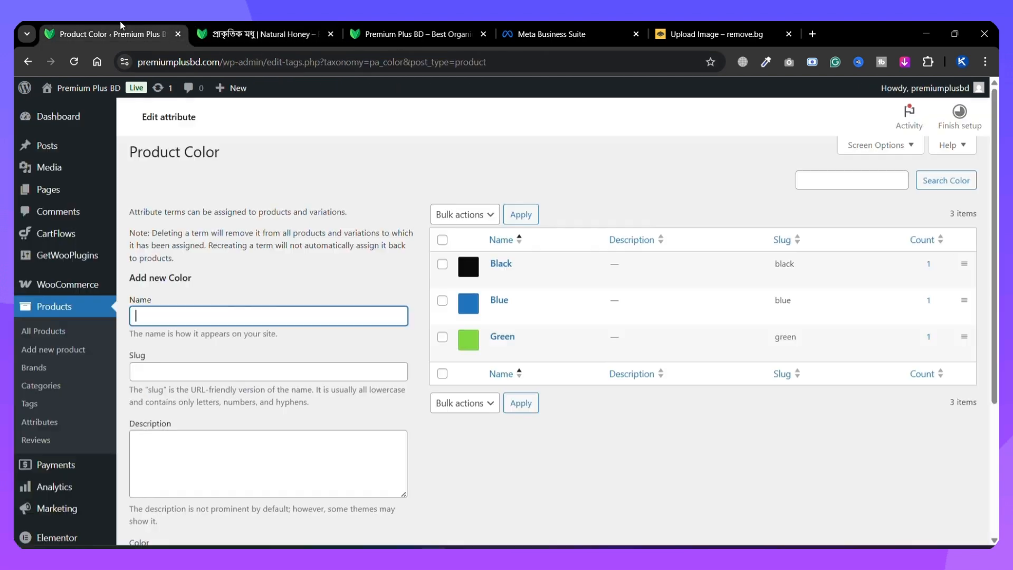
scroll(177, 194, down, 2)
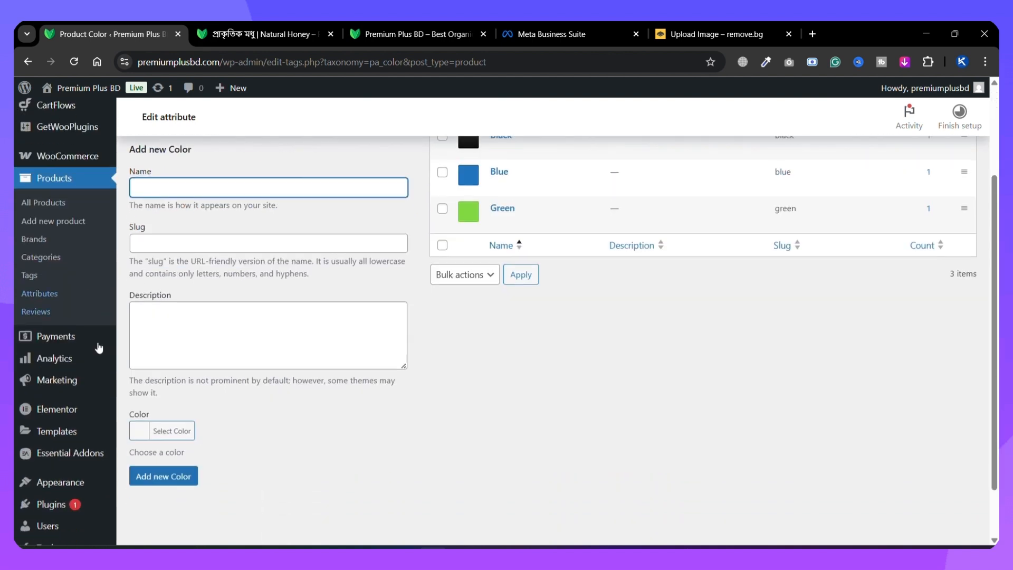
click(39, 295)
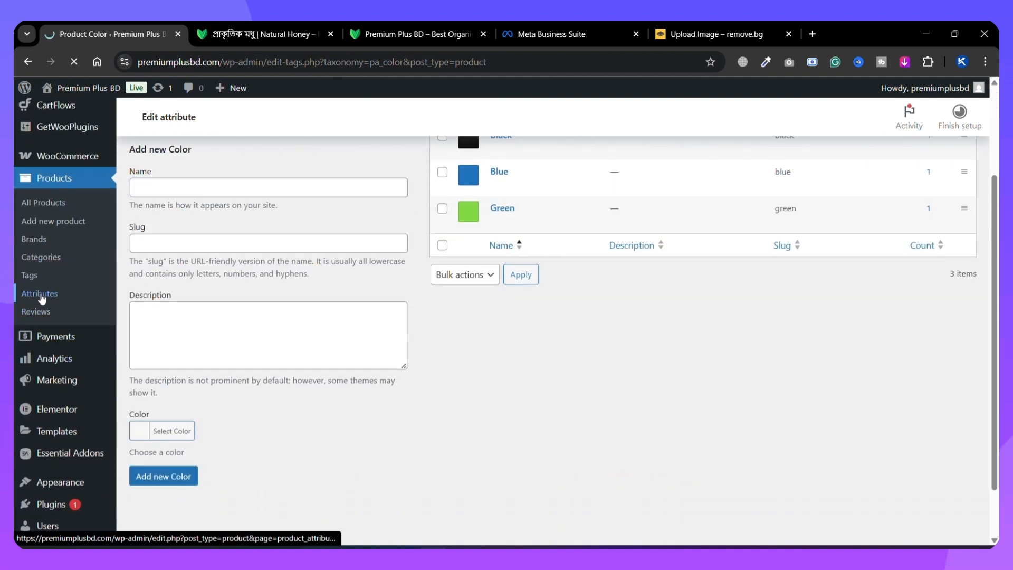
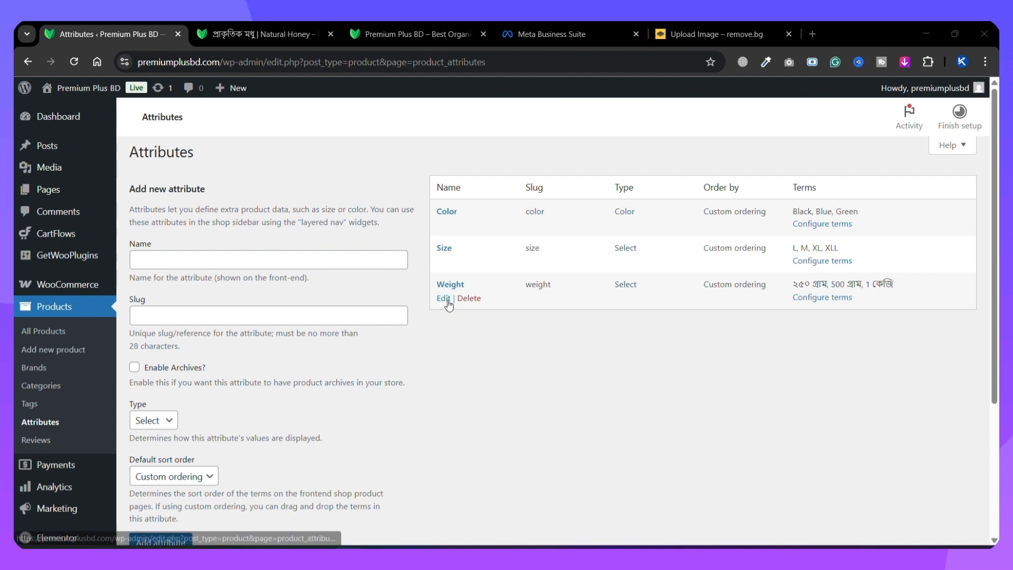
click(443, 298)
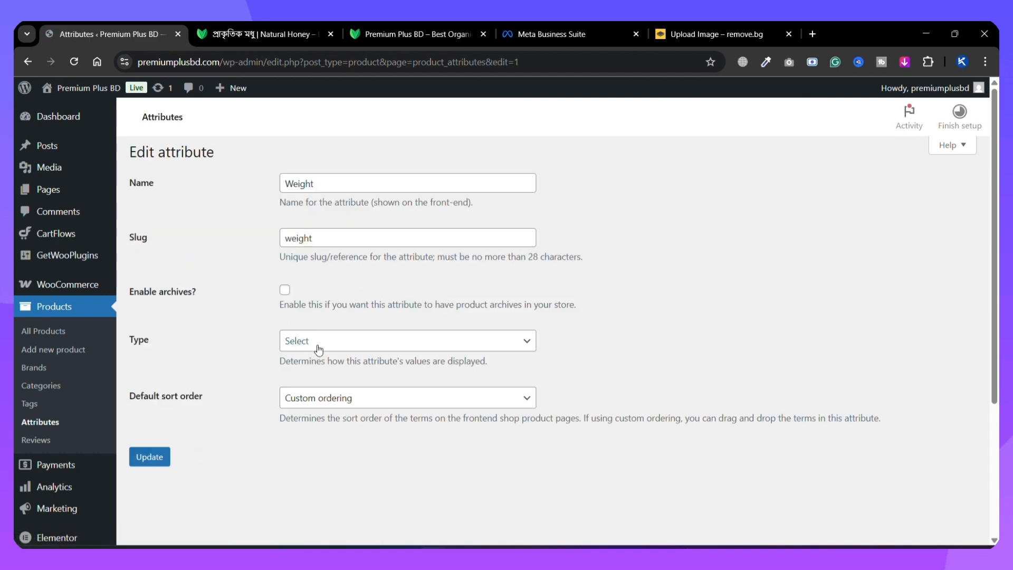
click(308, 347)
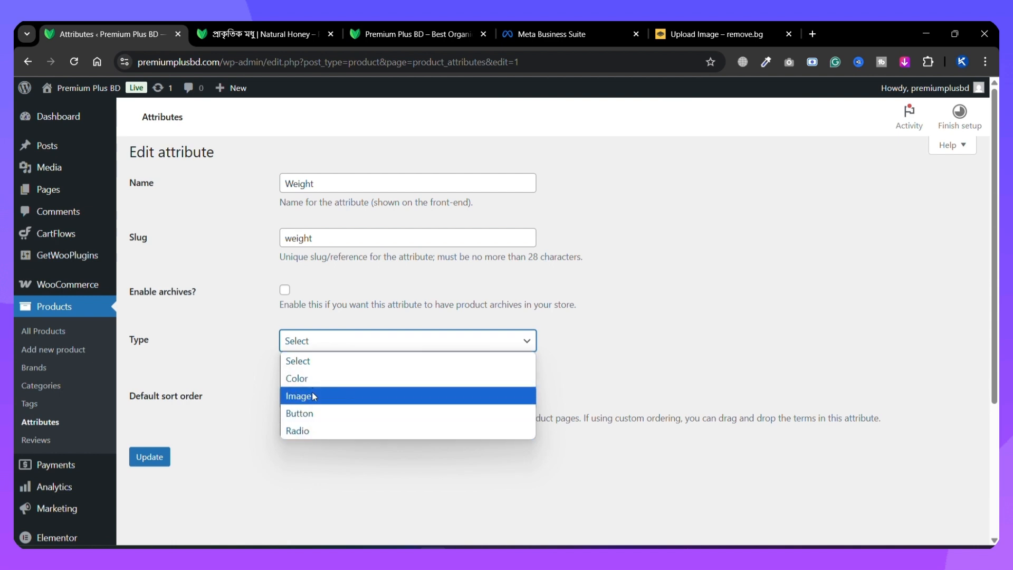
click(312, 412)
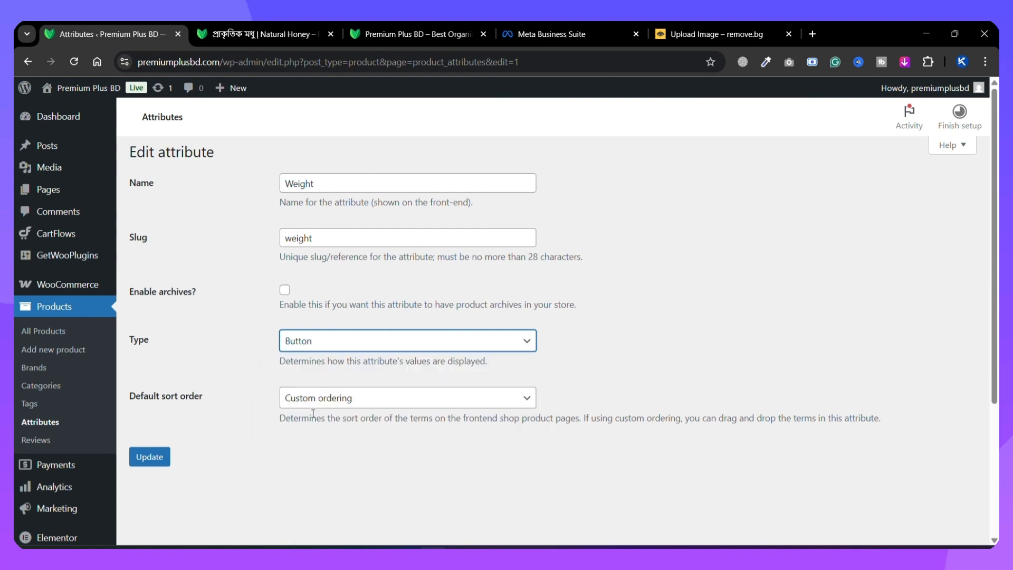
click(324, 347)
click(302, 396)
click(149, 462)
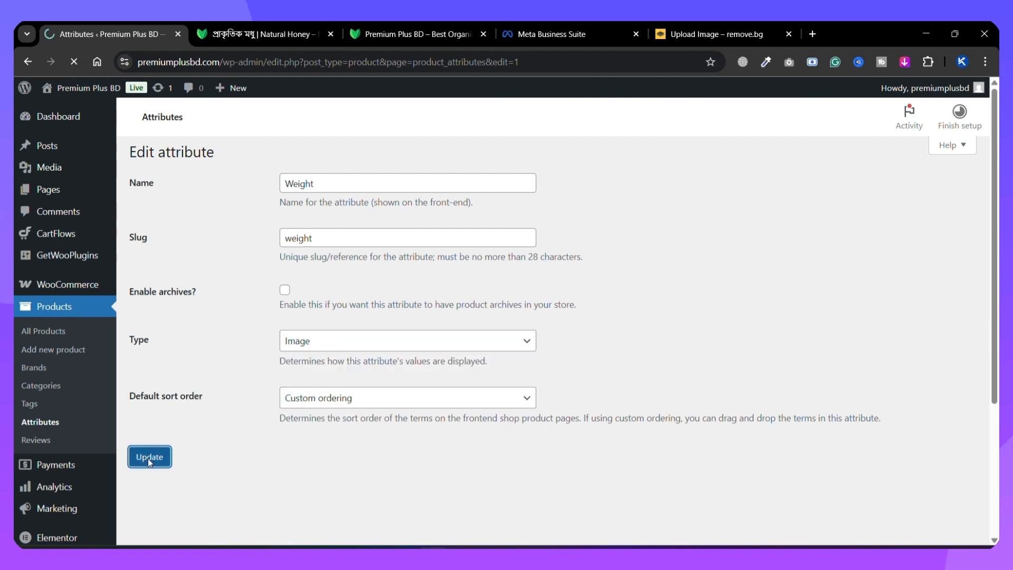
Step: Reload the product page to check how the Weight options are displayed, then return to the Weight attribute in the admin
click(253, 34)
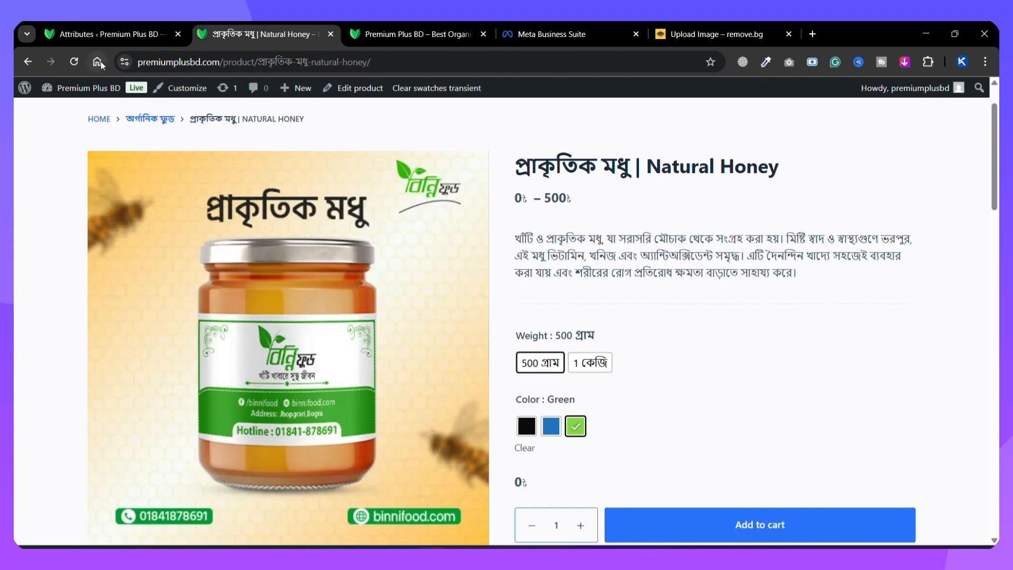
click(75, 62)
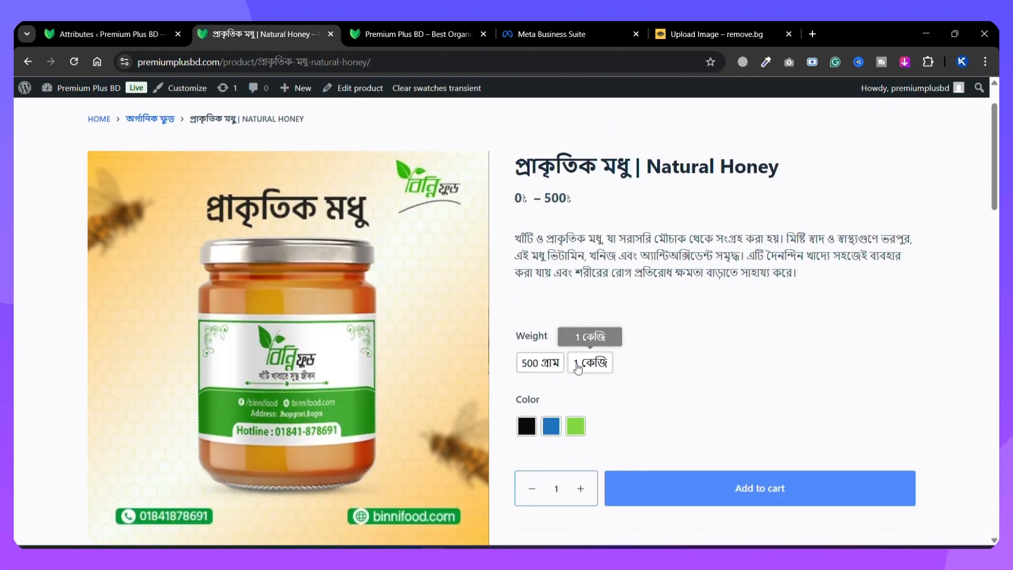
click(163, 31)
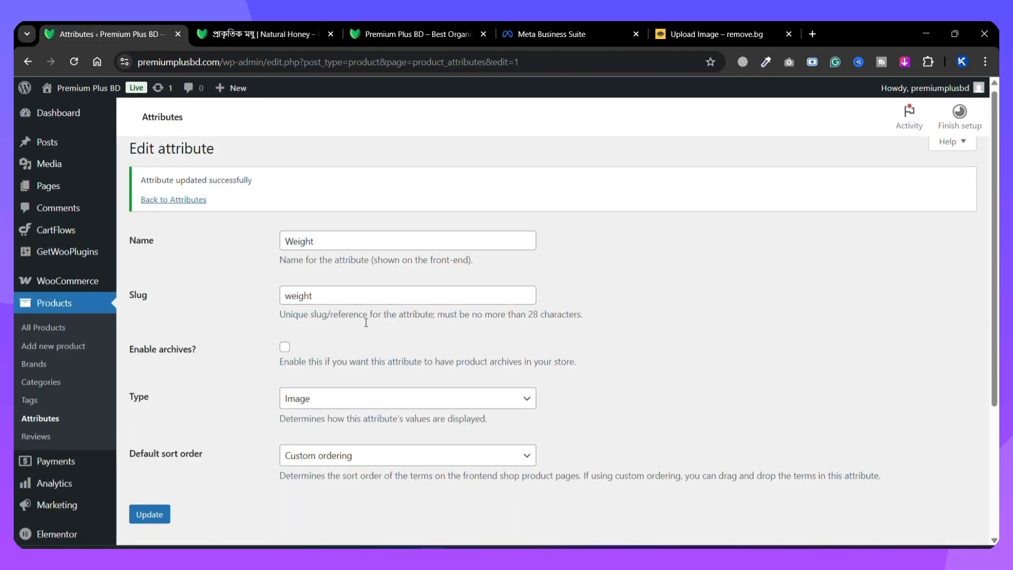
Step: Go back to the attributes list, configure the Weight attribute's terms and open the ২৫০ গ্রাম term for editing
scroll(260, 315, up, 1)
click(179, 206)
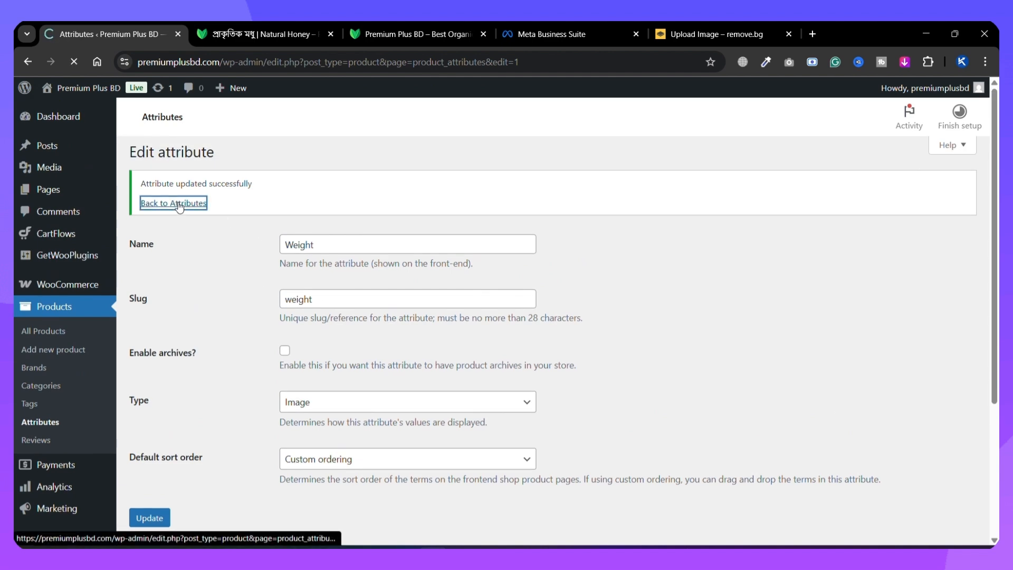
click(821, 298)
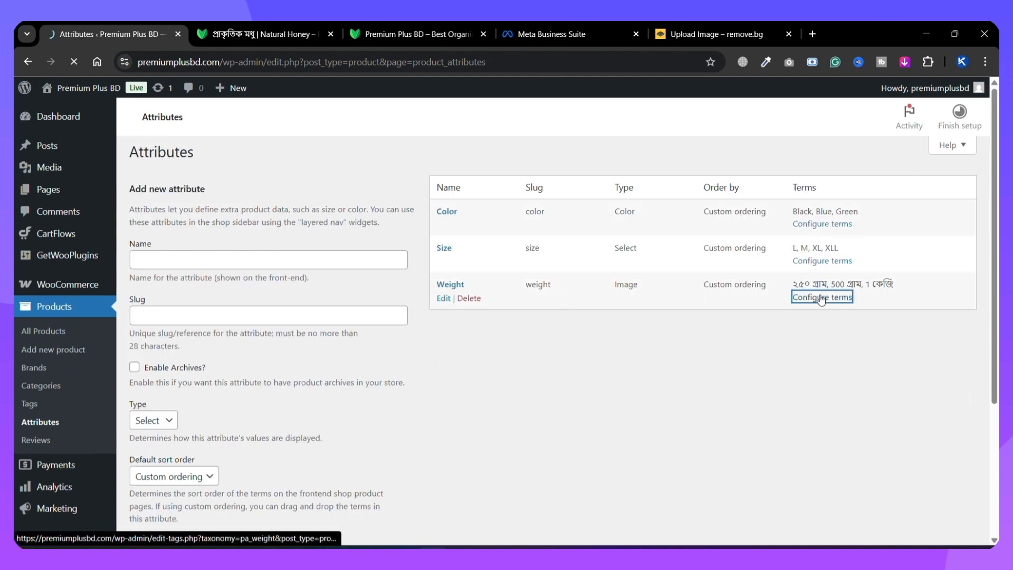
scroll(334, 232, down, 3)
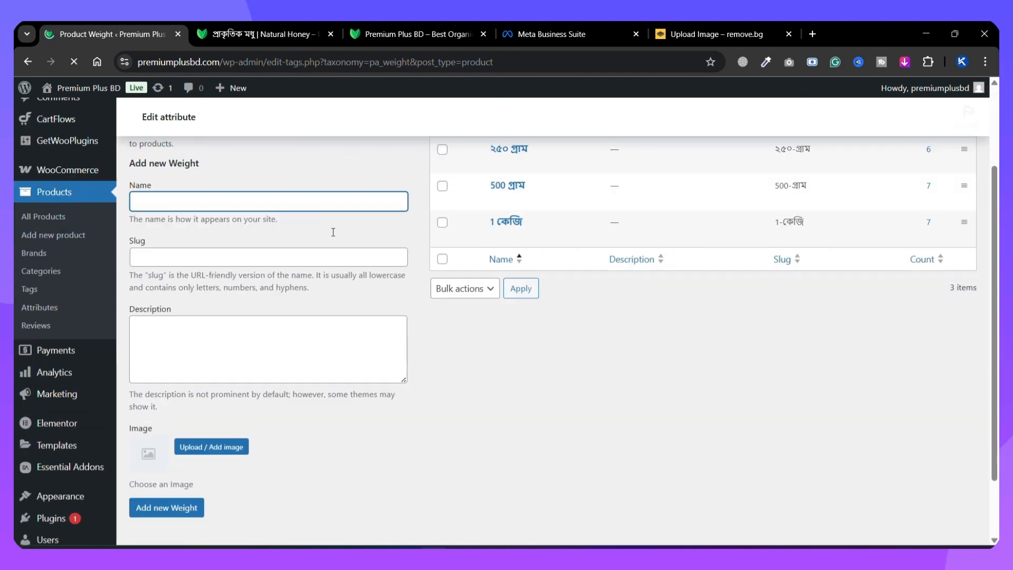
scroll(370, 237, up, 2)
scroll(392, 237, up, 2)
click(497, 278)
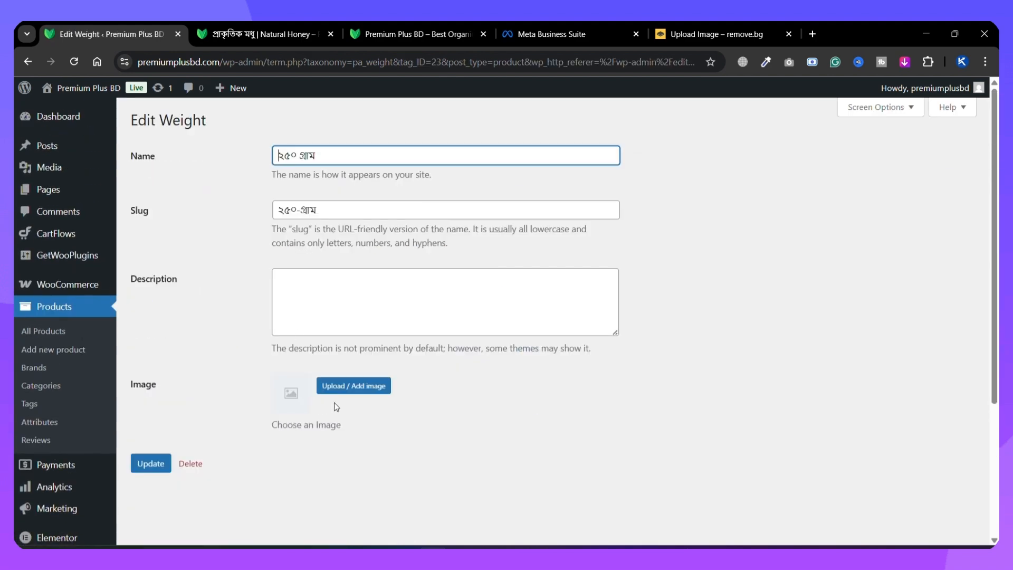
Step: Assign the honey jar image Modhu.webp from the media library to the ২৫০ গ্রাম term and update it
click(348, 388)
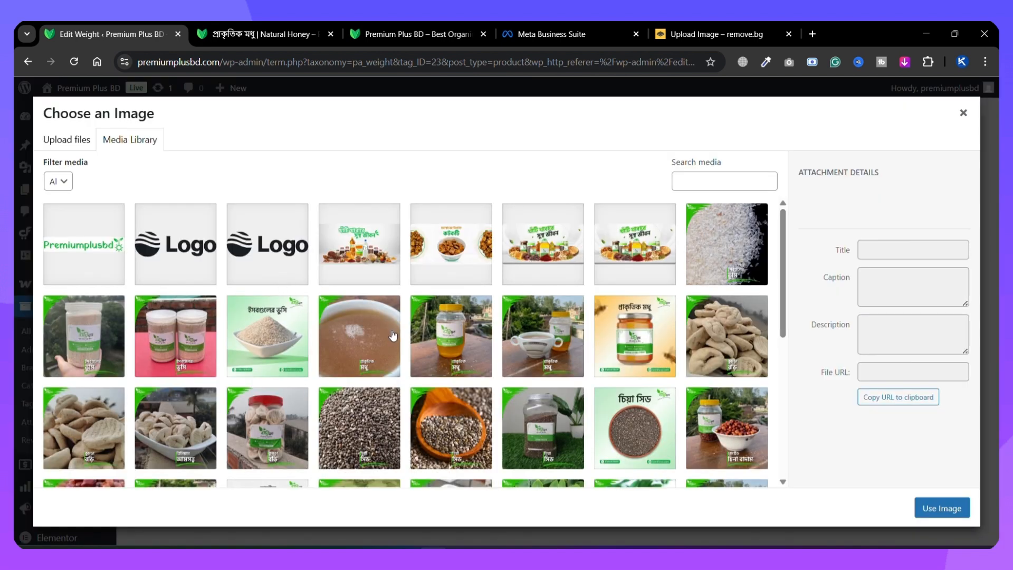
click(375, 342)
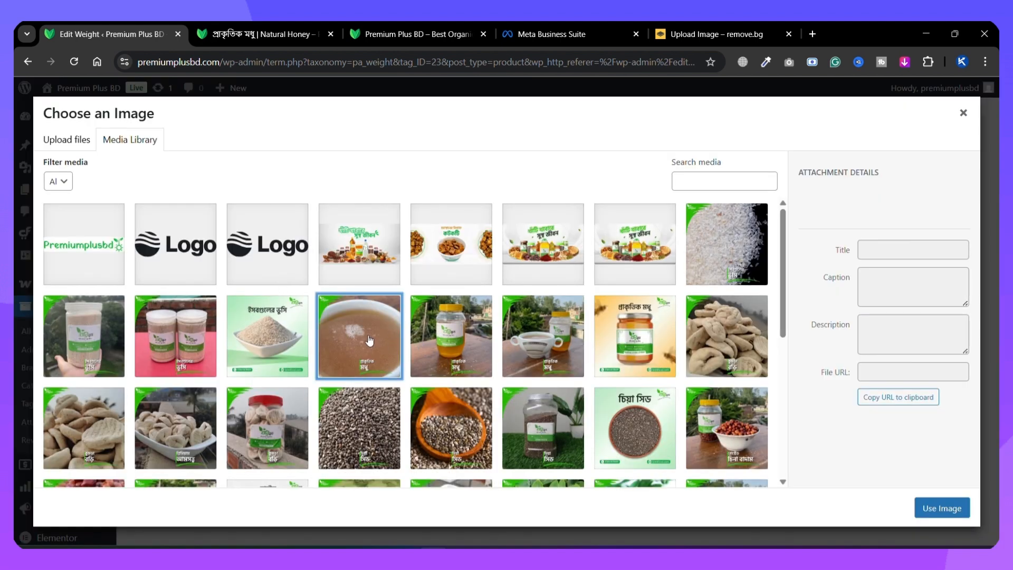
click(634, 331)
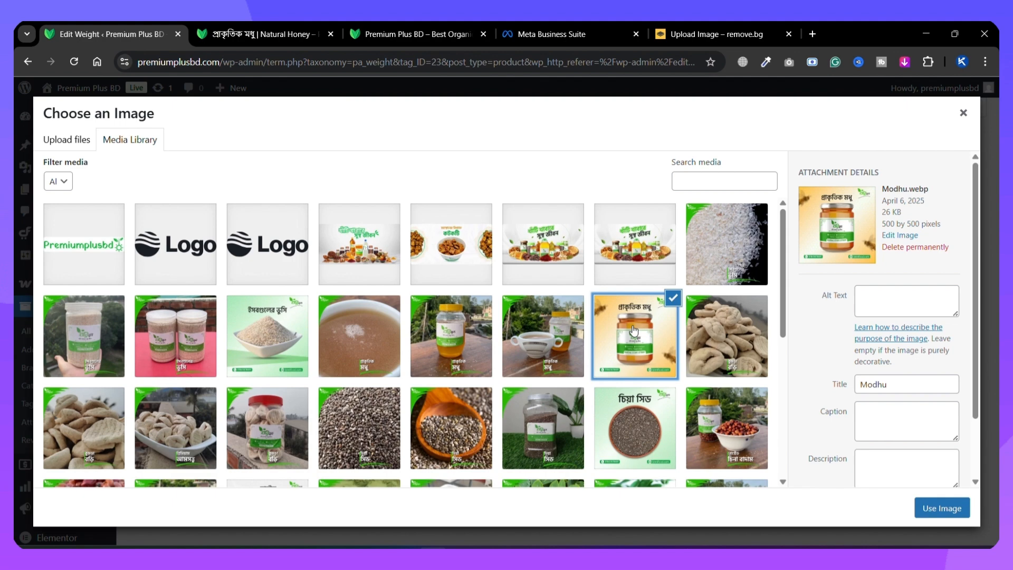
click(934, 509)
click(156, 471)
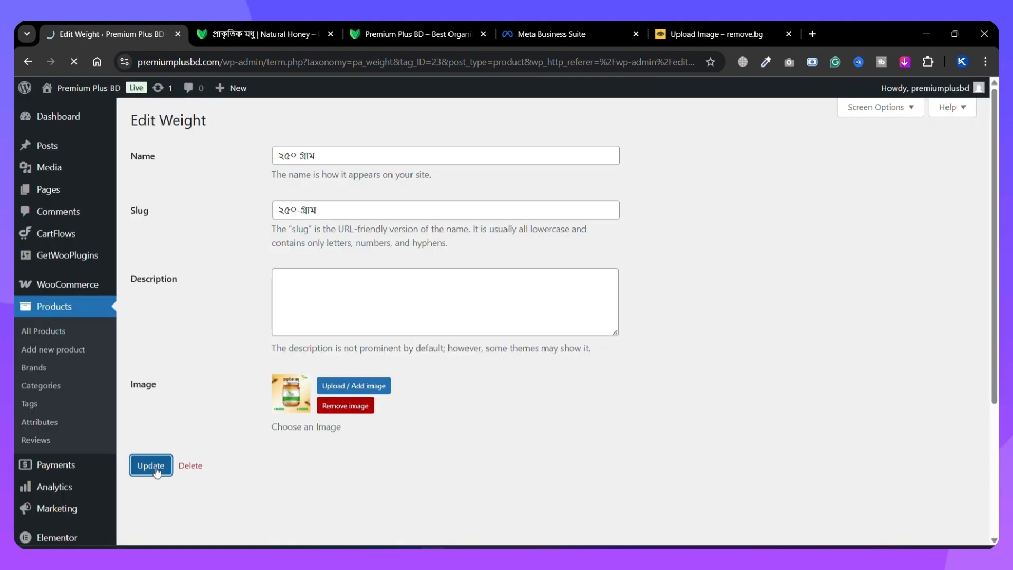
Step: Reload the Natural Honey product page and choose the 500 গ্রাম weight with the Black swatch
click(298, 25)
click(74, 62)
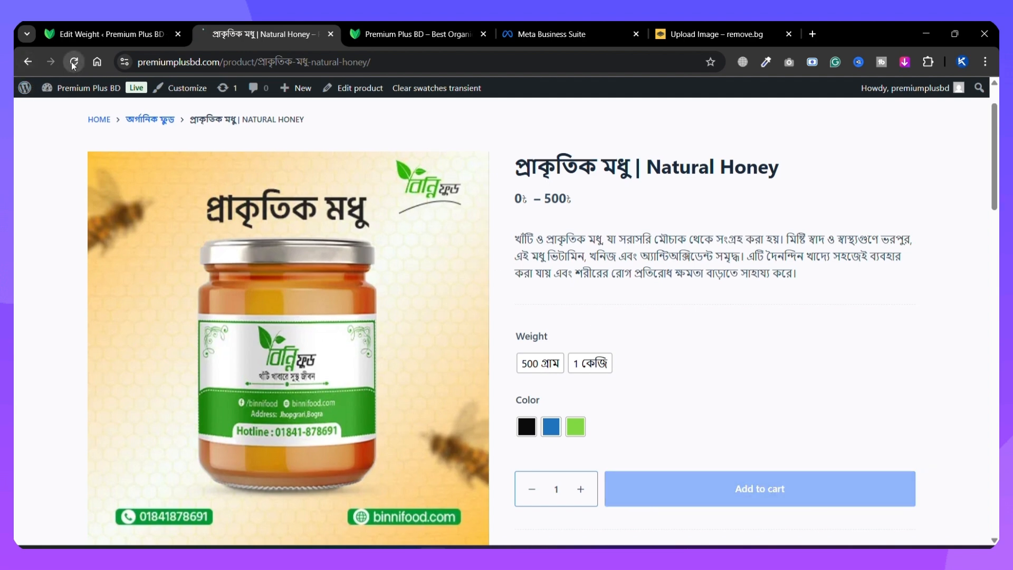
scroll(748, 251, down, 1)
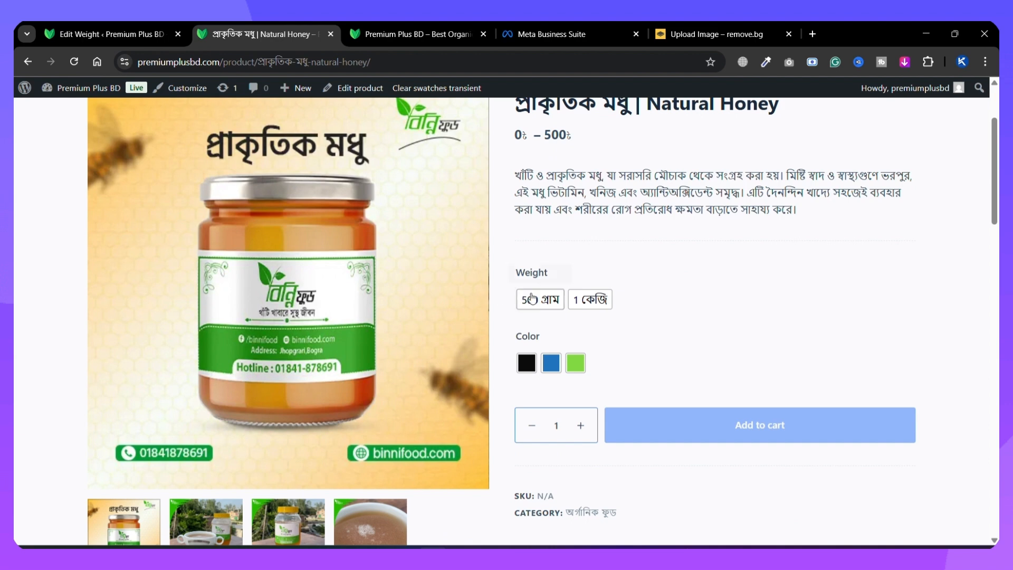
click(532, 299)
click(522, 368)
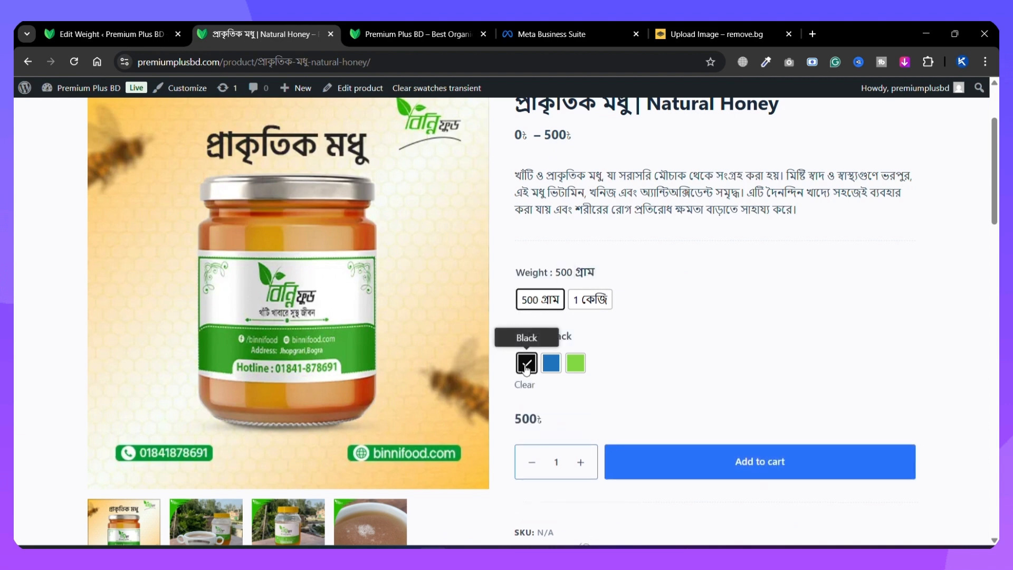
Step: Return to the ২৫০ গ্রাম term in the admin, clear its slug and name, and try to update it
click(128, 22)
scroll(259, 440, down, 1)
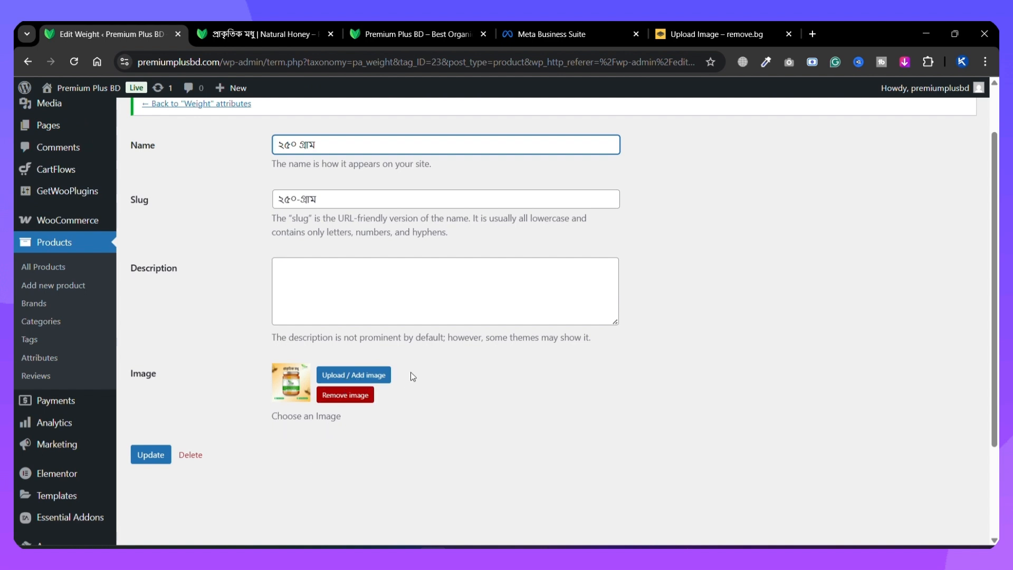
scroll(410, 372, up, 1)
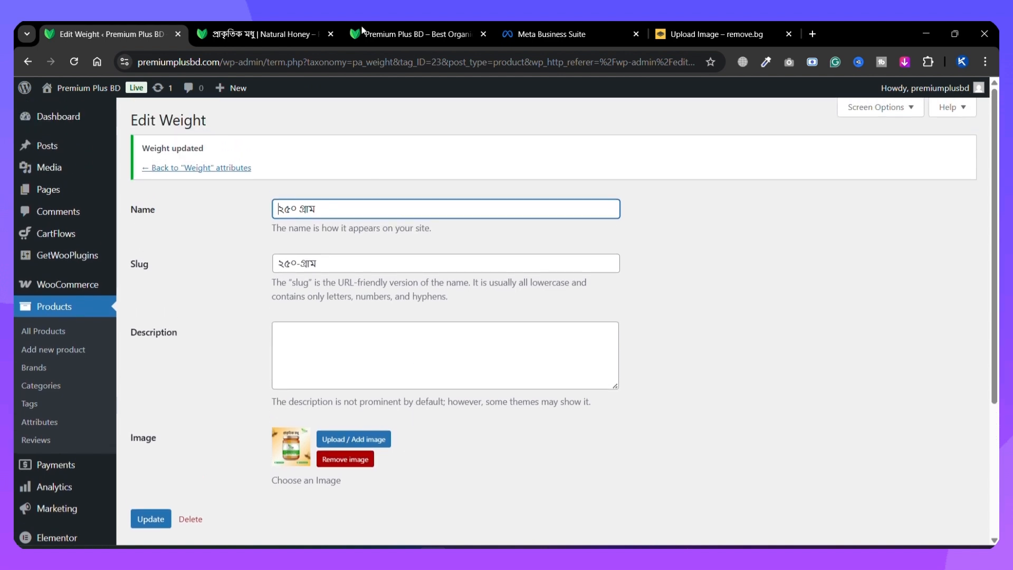
click(325, 265)
key(ctrl+a)
key(BackSpace)
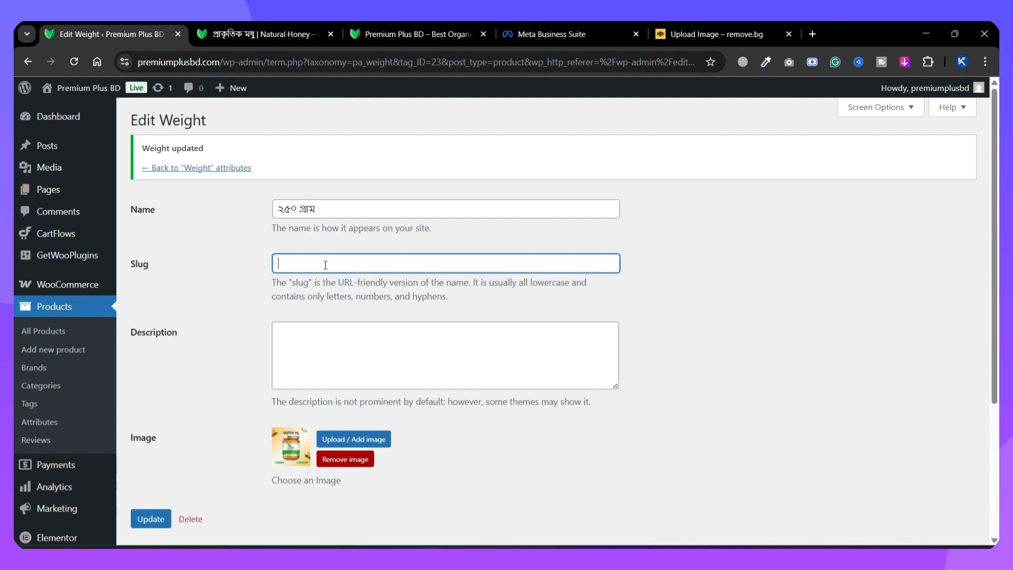
click(346, 210)
key(ctrl+a)
key(BackSpace)
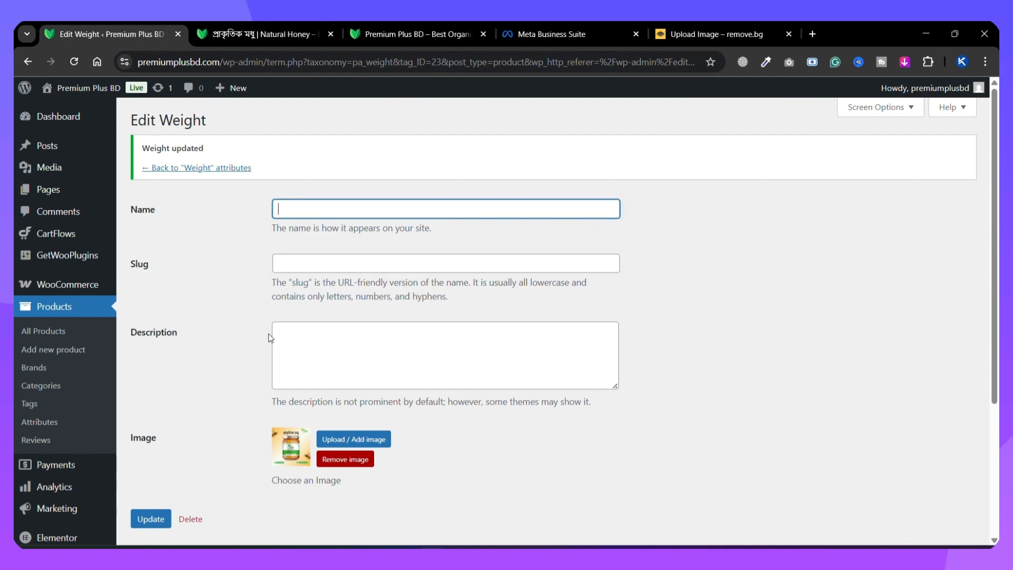
click(140, 526)
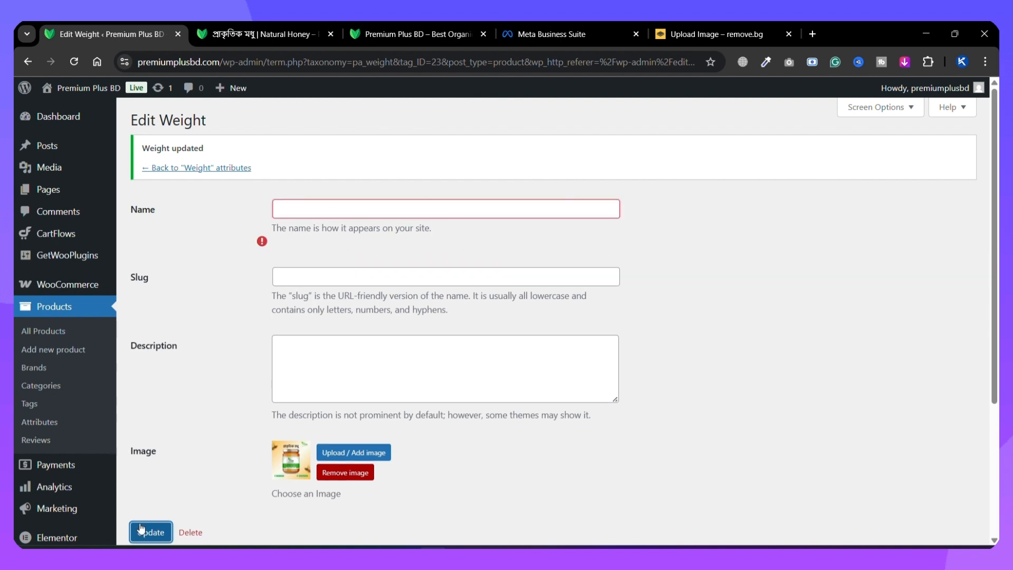
Step: Enter ২৫০ গ্রাম as the term's name with the slug left empty, update it and return to the Weight terms list
click(324, 207)
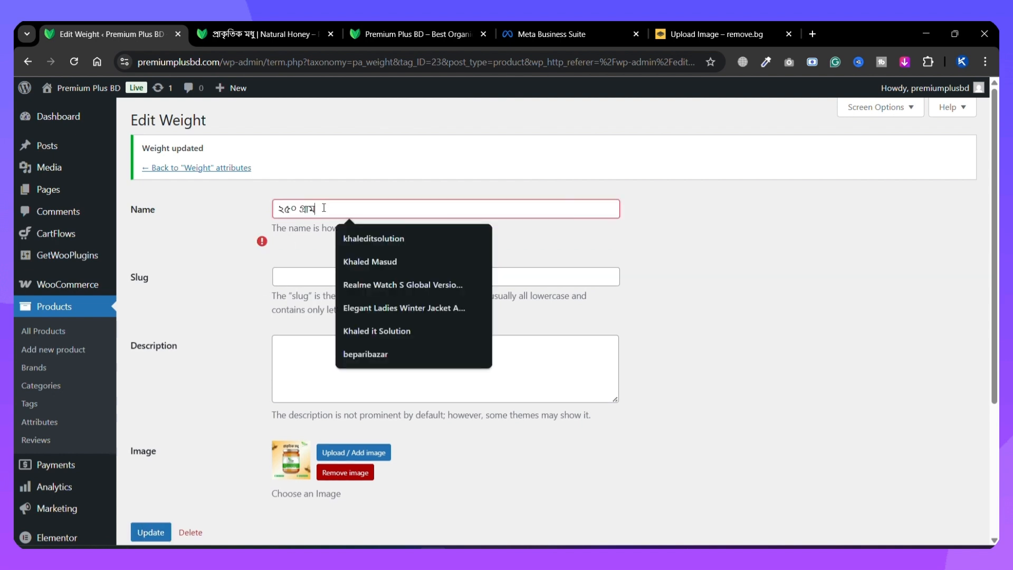
text(২৫০ গ্রাম)
click(146, 527)
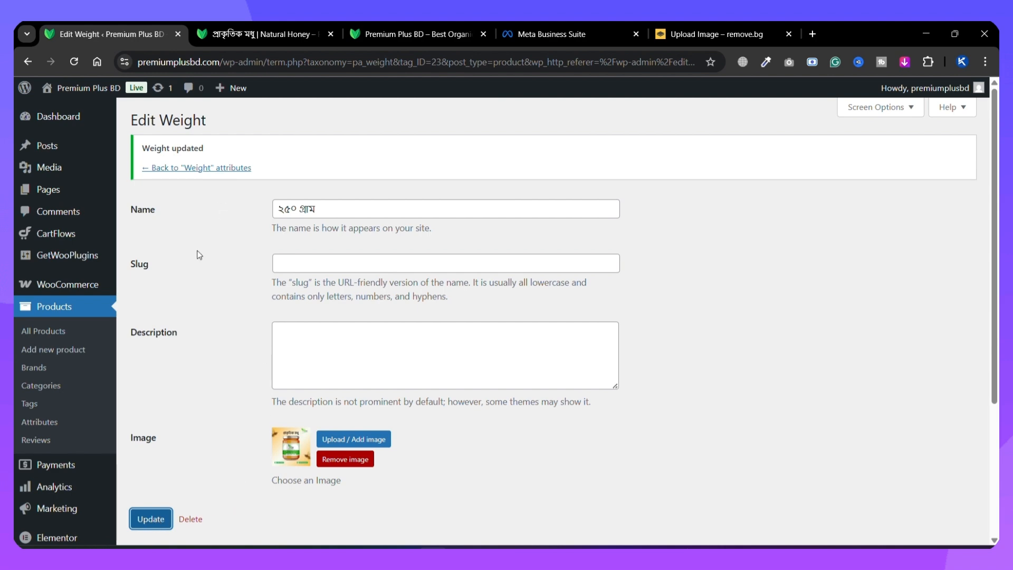
scroll(176, 501, down, 3)
click(139, 326)
click(206, 172)
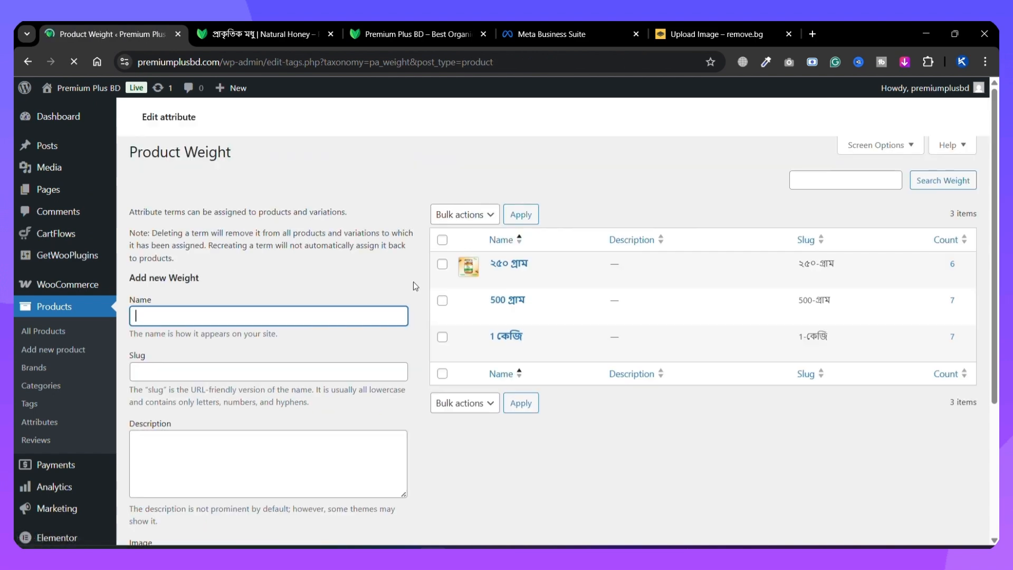
scroll(406, 289, down, 4)
scroll(318, 403, up, 4)
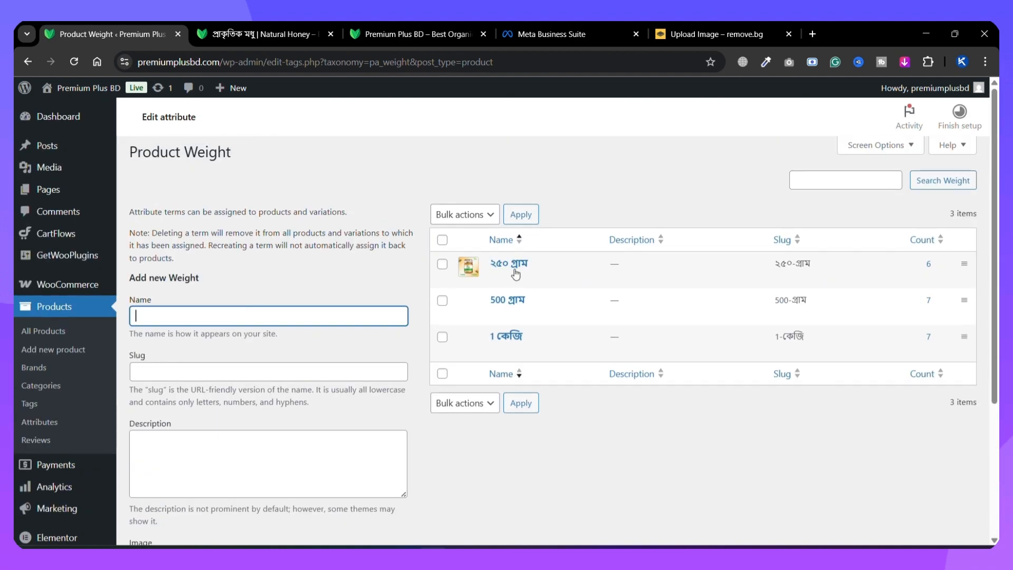
Step: Reload the product page and try the Weight options, choosing 500 গ্রাম with the Black swatch
click(241, 24)
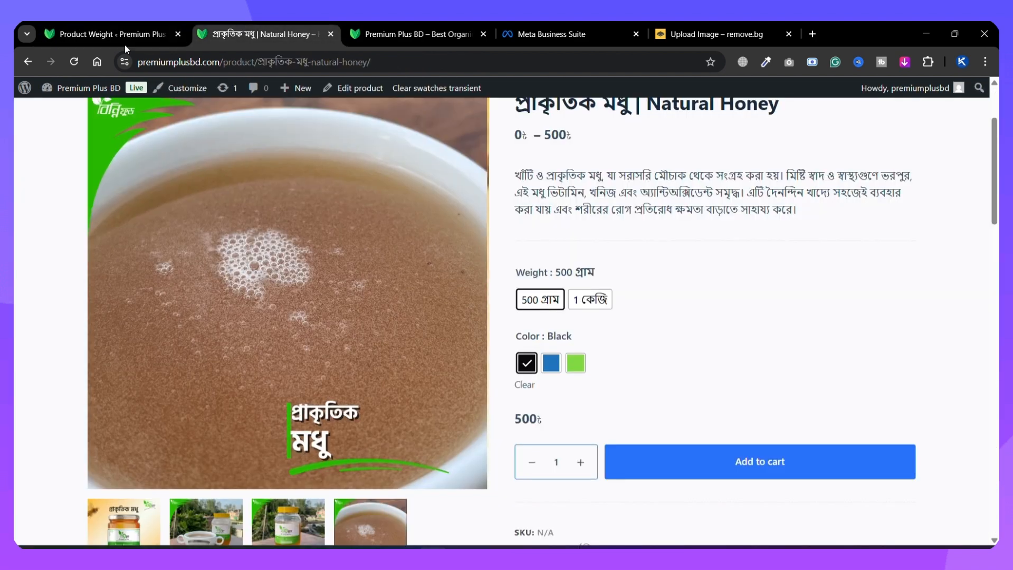
click(67, 63)
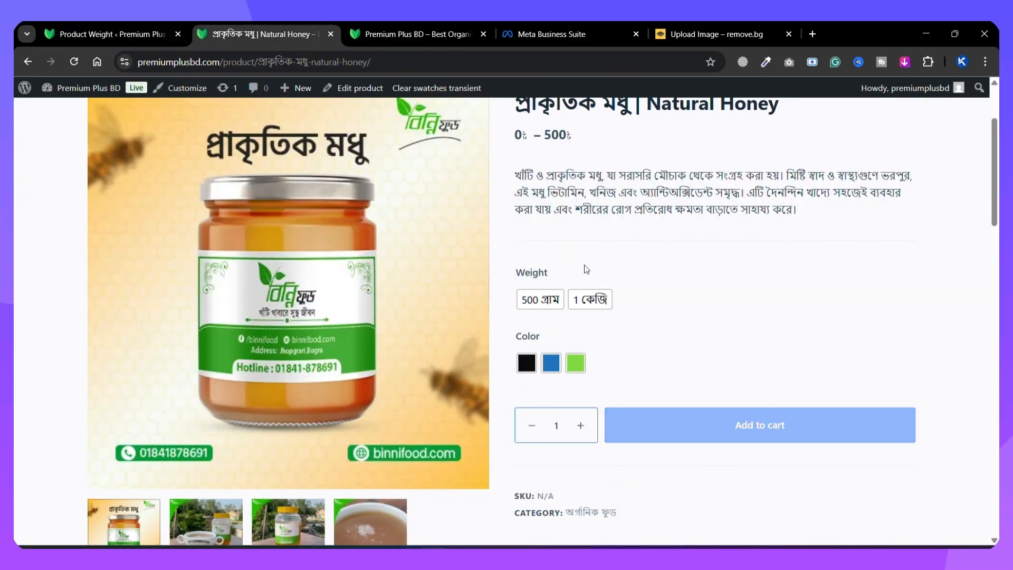
click(554, 304)
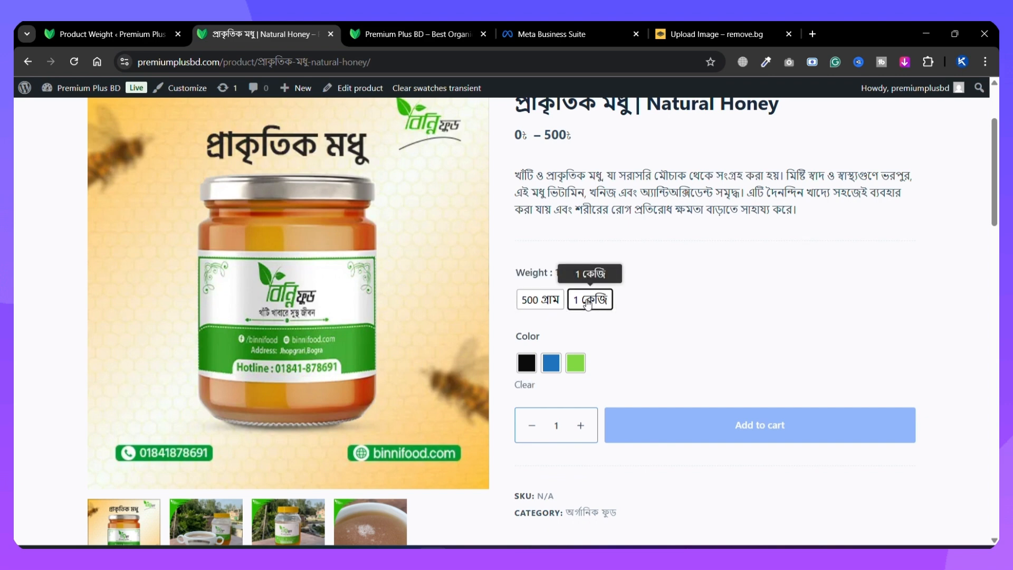
click(527, 361)
Step: Return to the admin's product attributes, edit the Weight attribute, set its type to Button and update it
key(ctrl+shift+Tab)
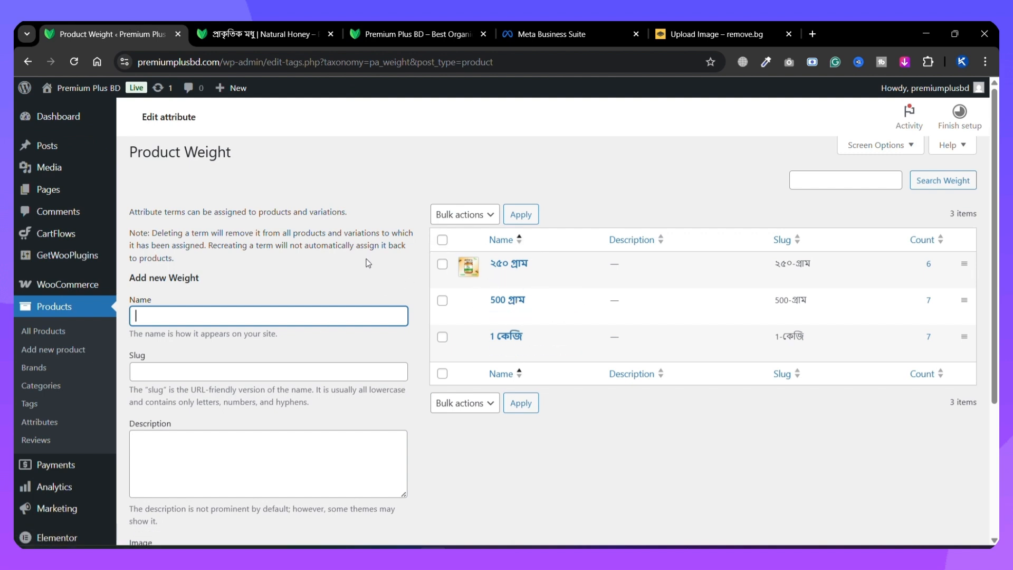
click(46, 425)
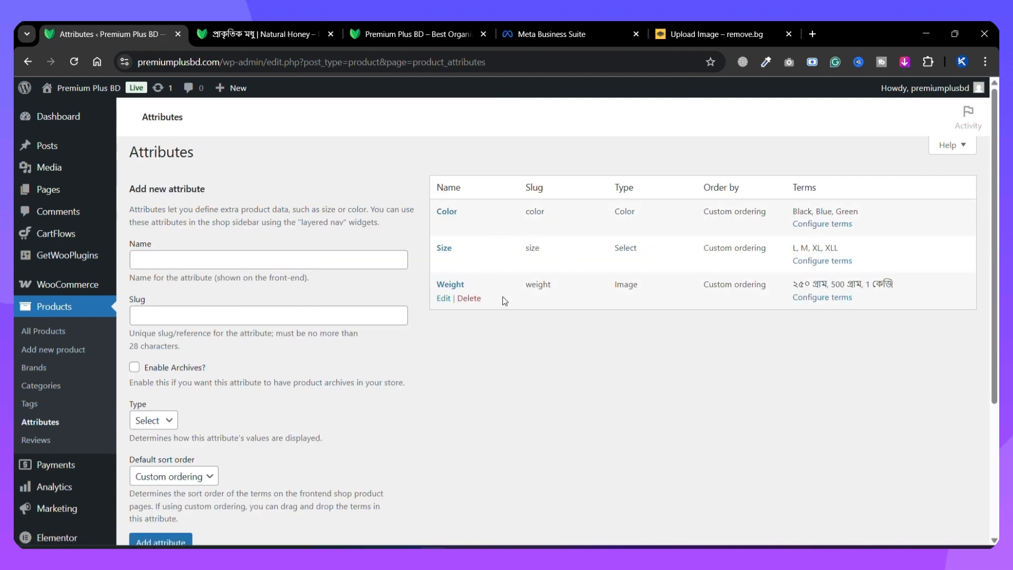
click(443, 299)
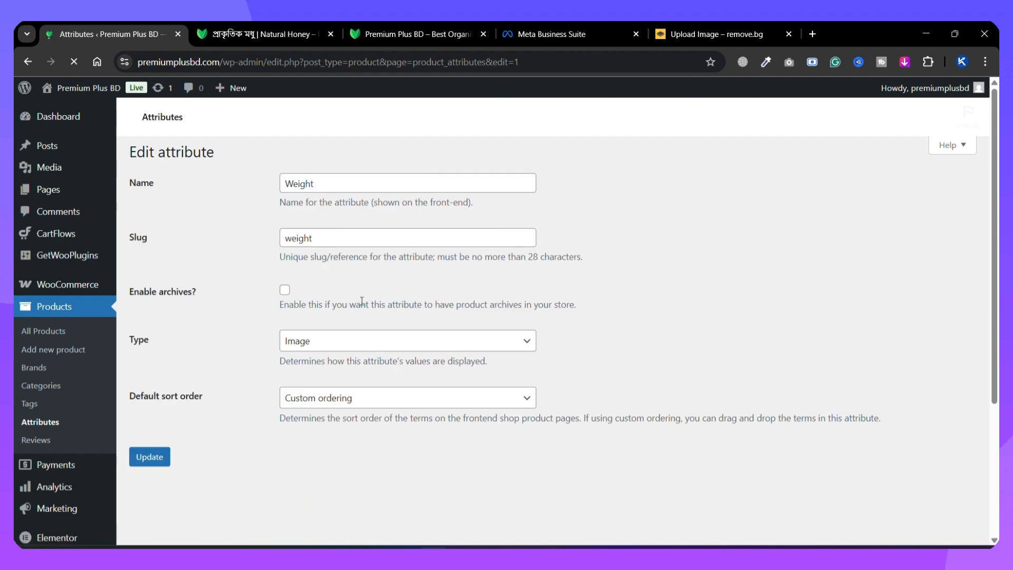
click(324, 348)
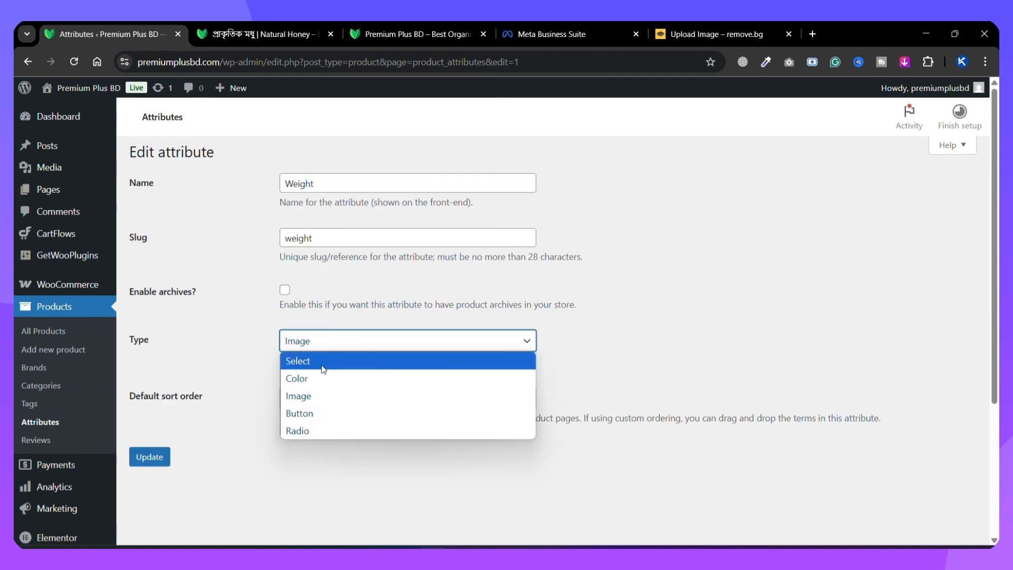
click(304, 413)
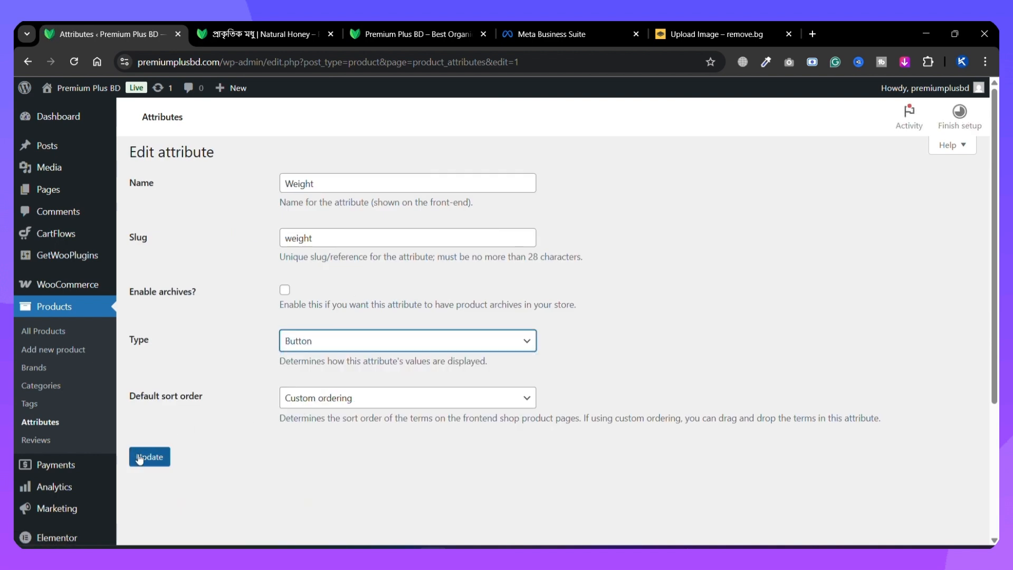
click(158, 457)
Step: Reload the product page, switch between the weight options, and try Black, Blue and Green with 1 কেজি
click(268, 29)
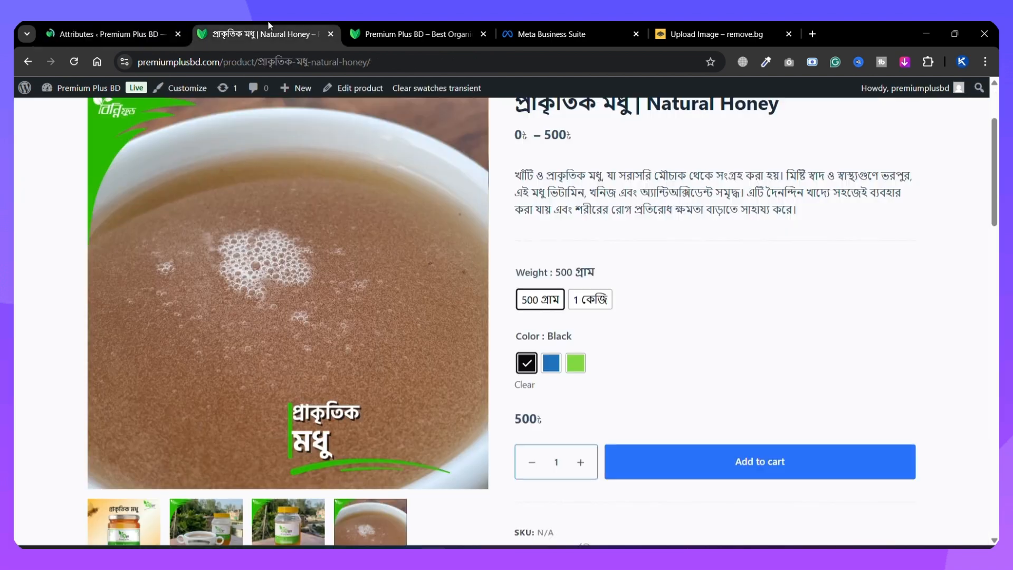
click(74, 62)
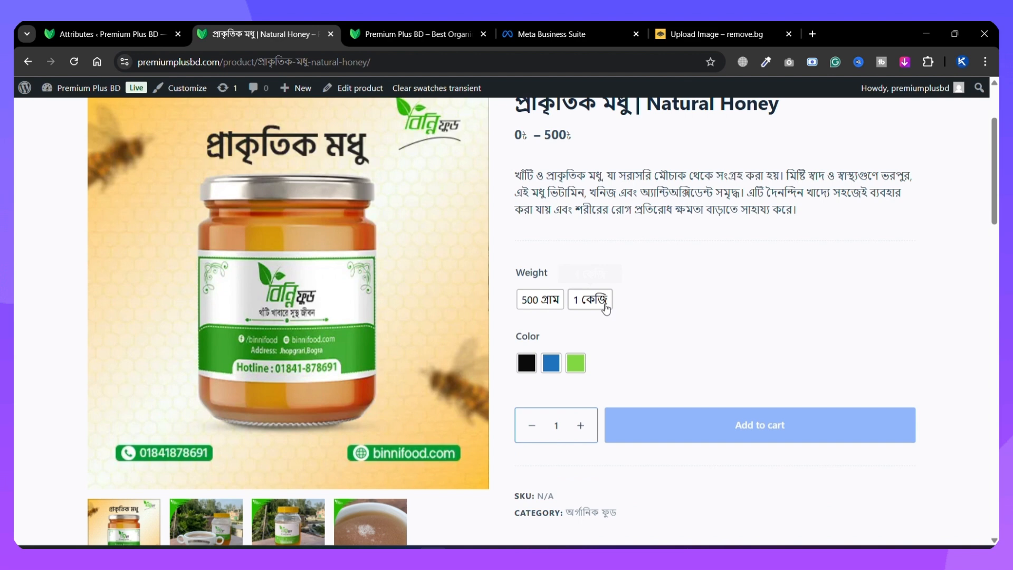
click(601, 300)
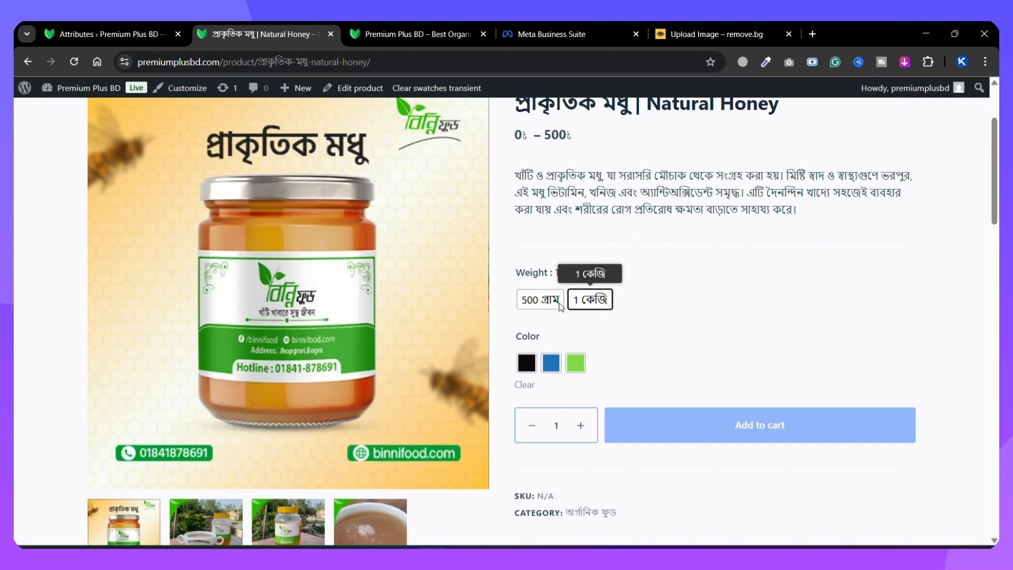
click(540, 304)
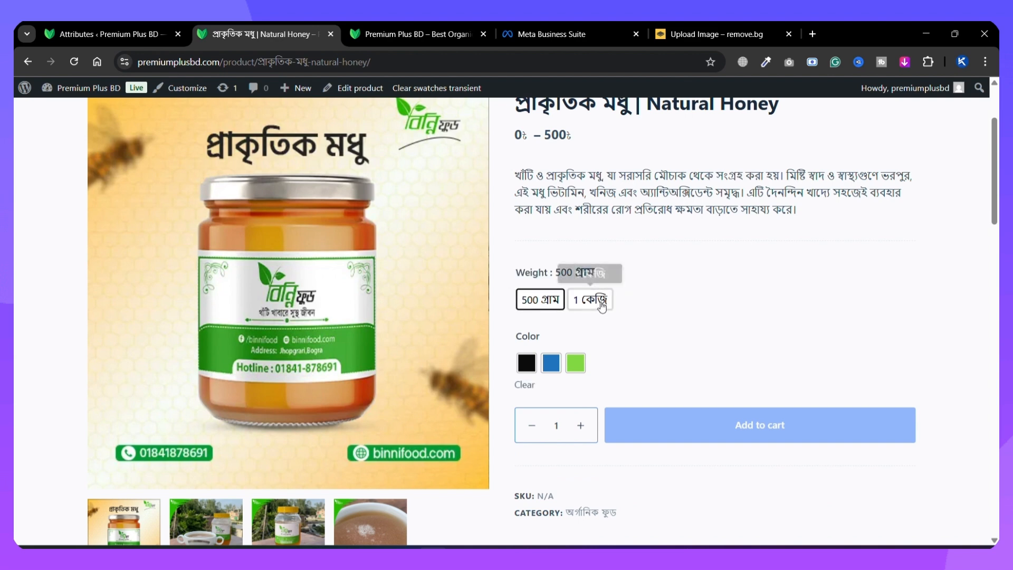
click(601, 300)
click(526, 362)
click(550, 362)
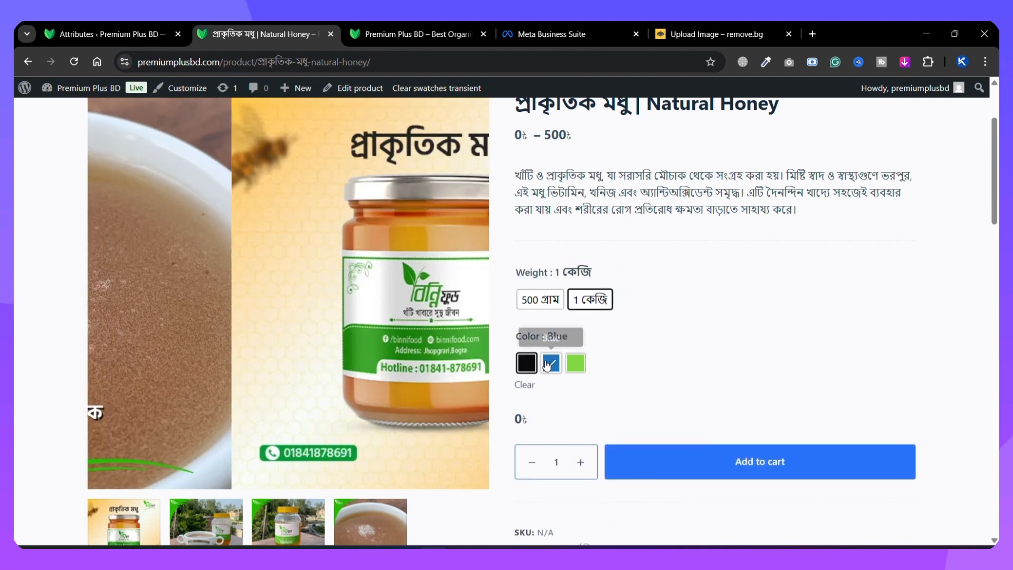
click(575, 363)
Step: Choose the 500 গ্রাম weight and try the Black, Blue and Green swatches with it, ending on Black
click(539, 300)
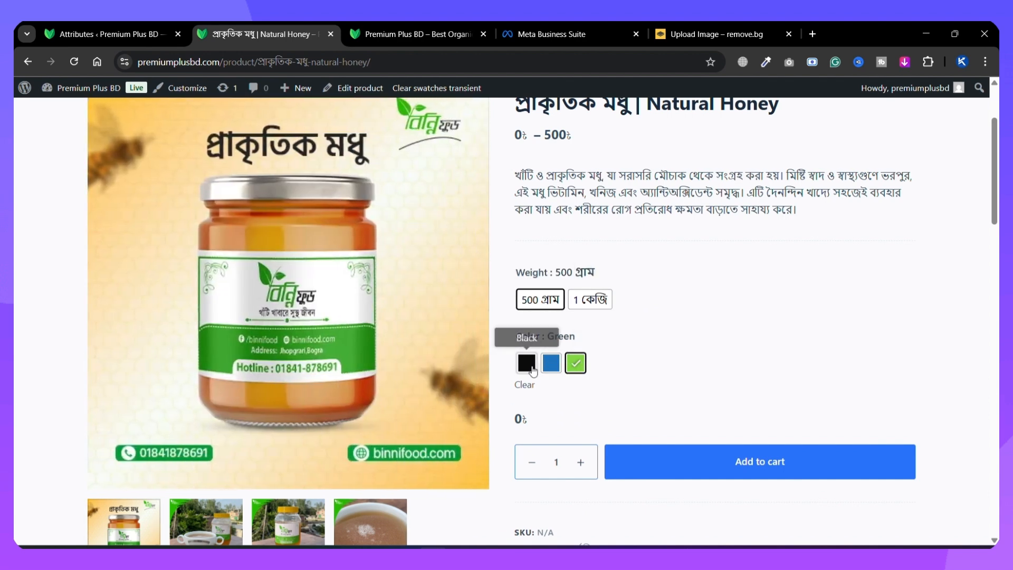
click(526, 362)
click(550, 362)
click(575, 362)
click(526, 362)
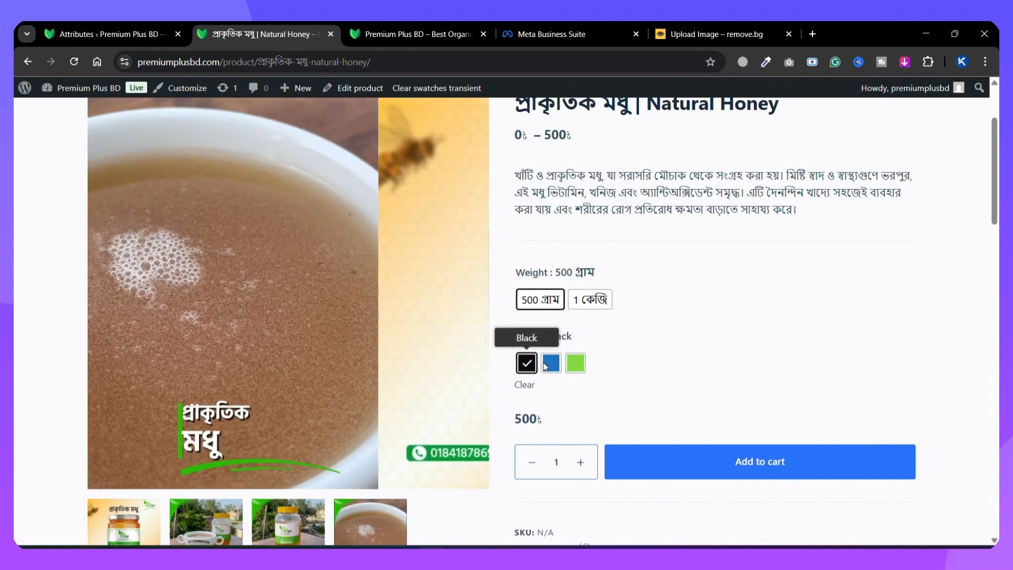
Step: Choose the 1 কেজি weight with Black still selected and view the resulting product details
click(592, 300)
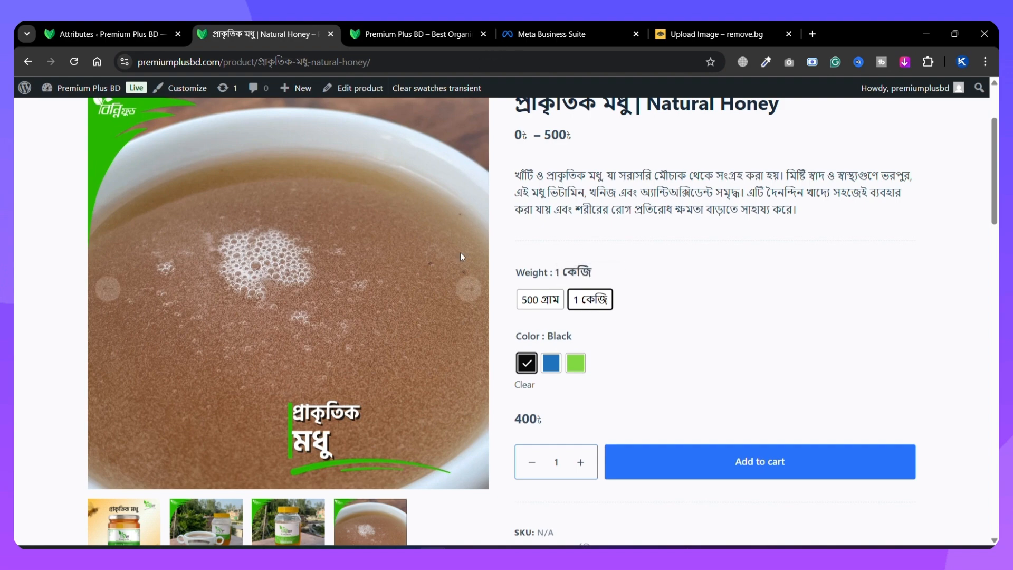
scroll(613, 318, down, 1)
scroll(602, 306, down, 1)
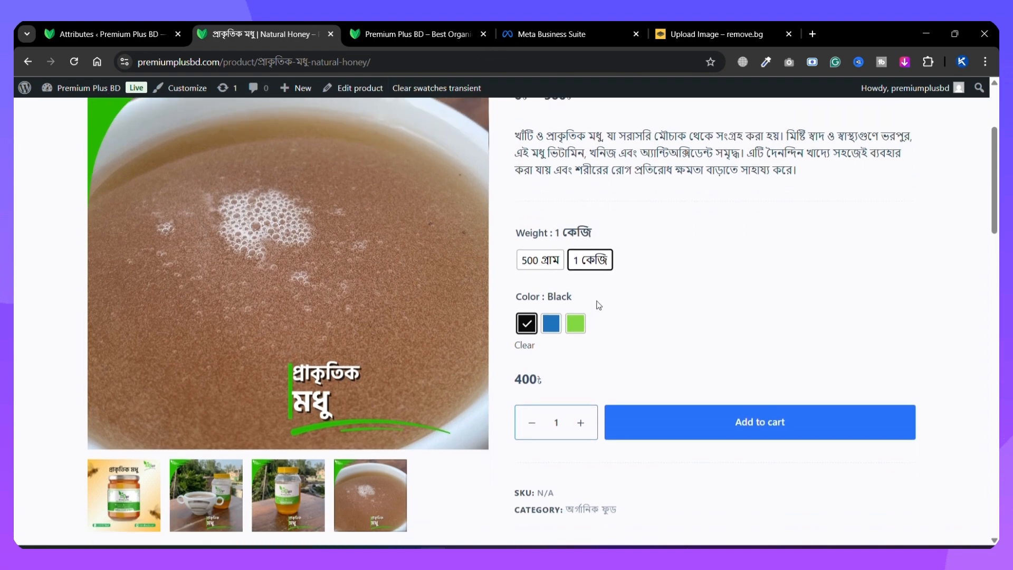
Step: Return to the Weight attribute's edit page and examine the available Type options without changing the selection
click(103, 33)
scroll(256, 237, down, 3)
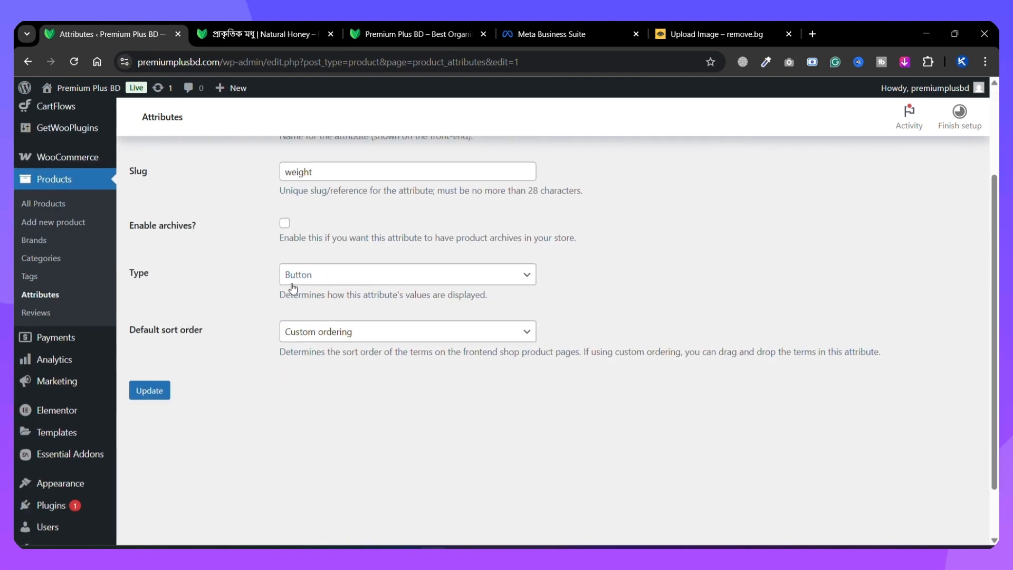
scroll(222, 354, up, 3)
click(320, 411)
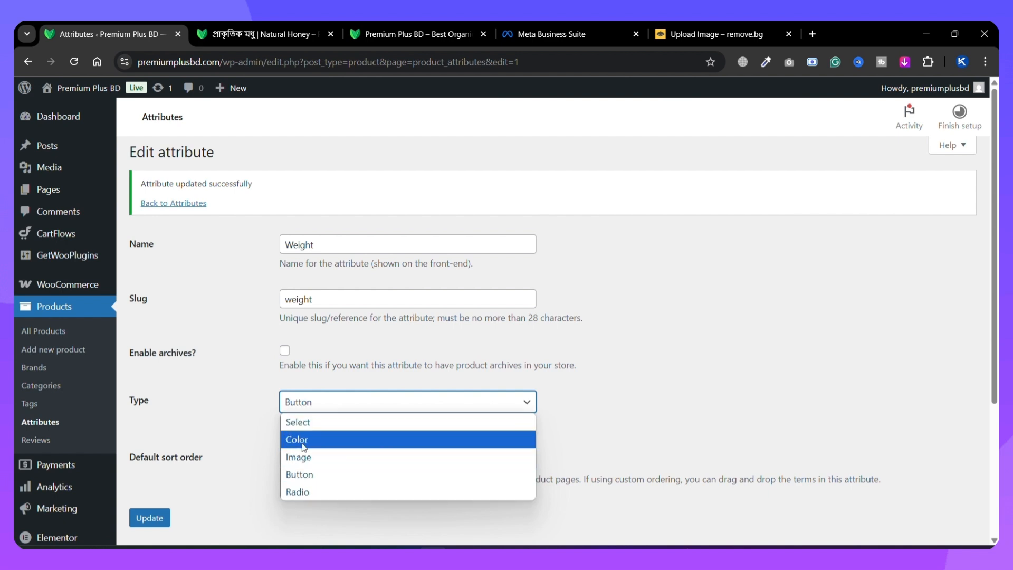
click(225, 477)
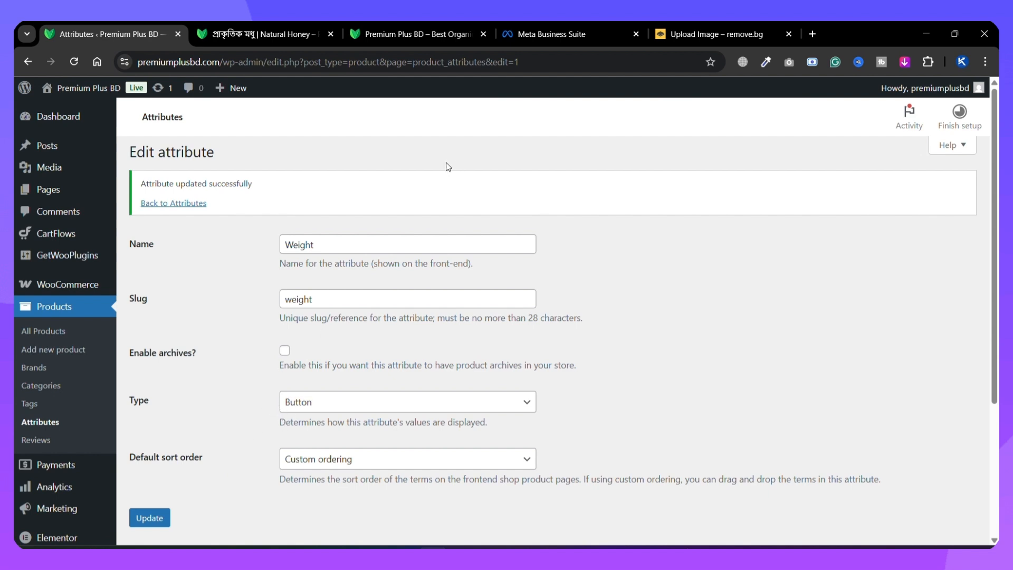
Step: Open the GetWooPlugins Swatches Settings and compare the Shape Style option with the swatches on the product page
mouse_move(66, 263)
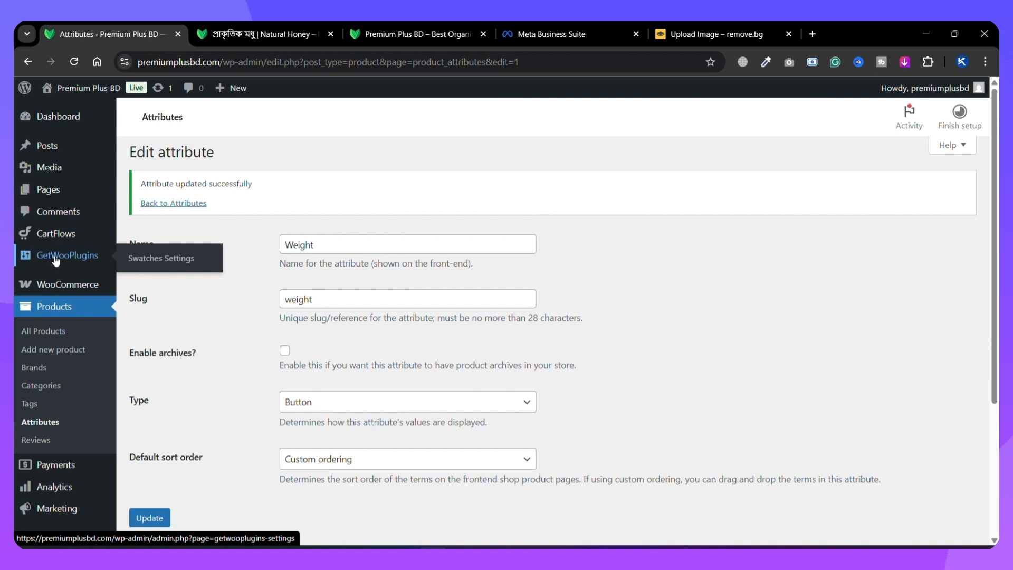
click(58, 257)
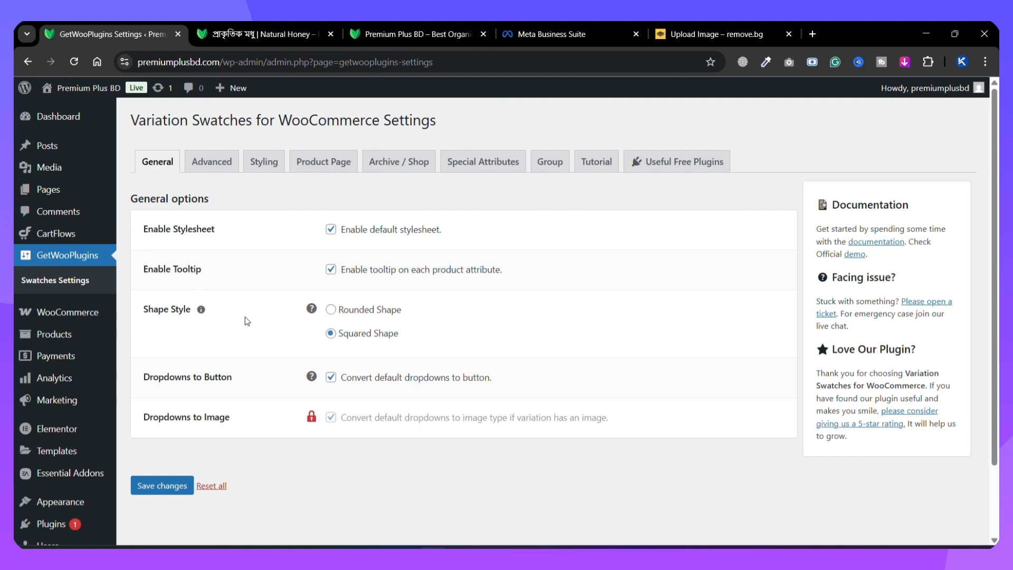
click(317, 32)
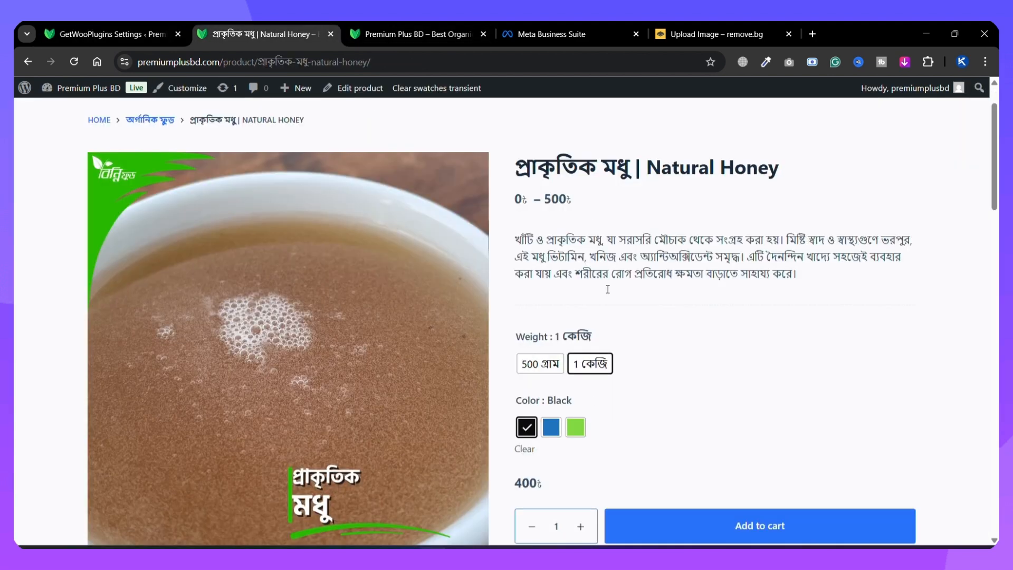
click(91, 33)
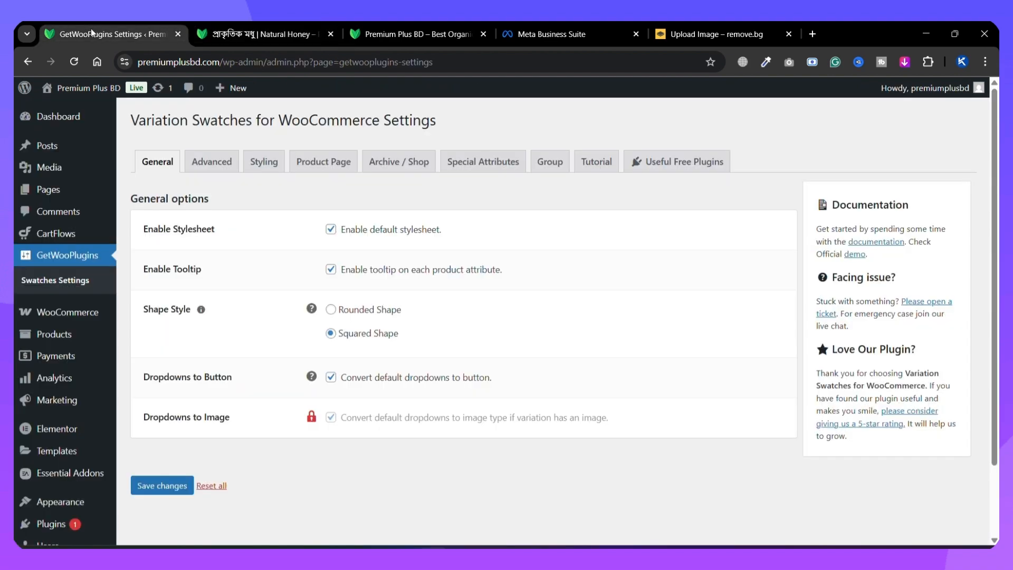
Step: Set the Shape Style to Rounded Shape, save the settings and go to the reloaded product page
click(331, 310)
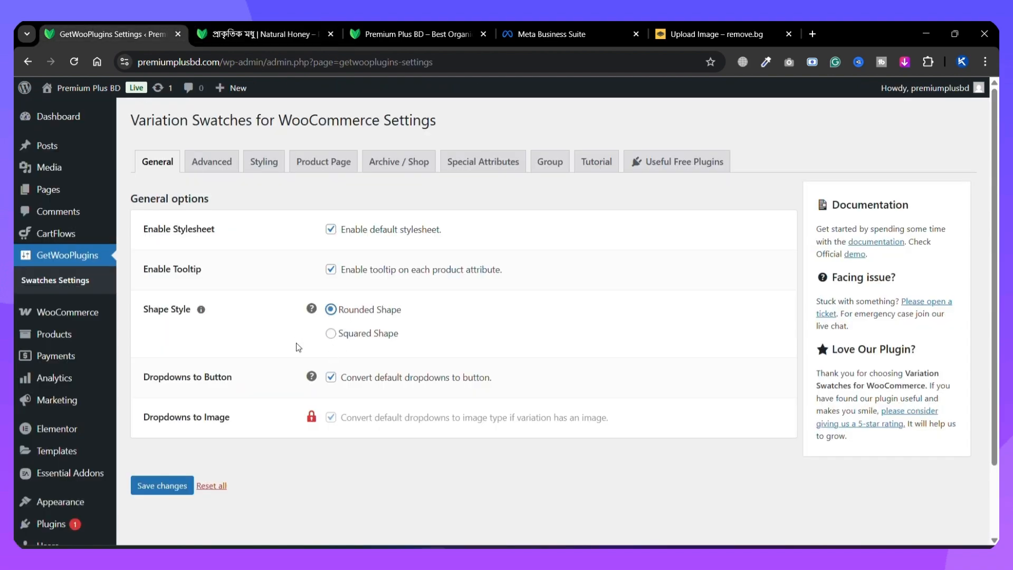
click(166, 484)
click(229, 28)
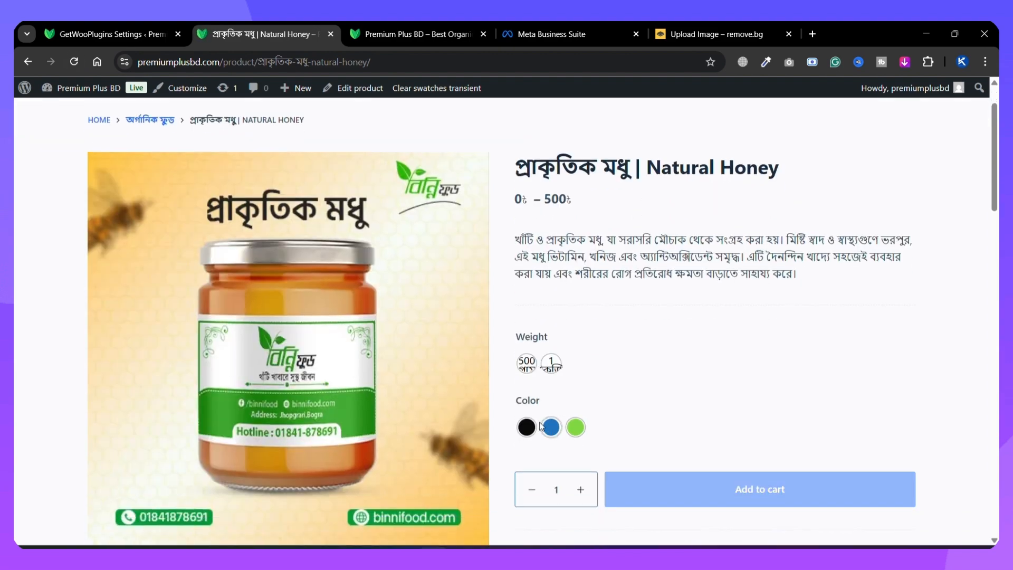
Step: Try both weight options and the Black, Blue and Green swatches in the rounded style, ending on 1 কেজি with Black
click(550, 363)
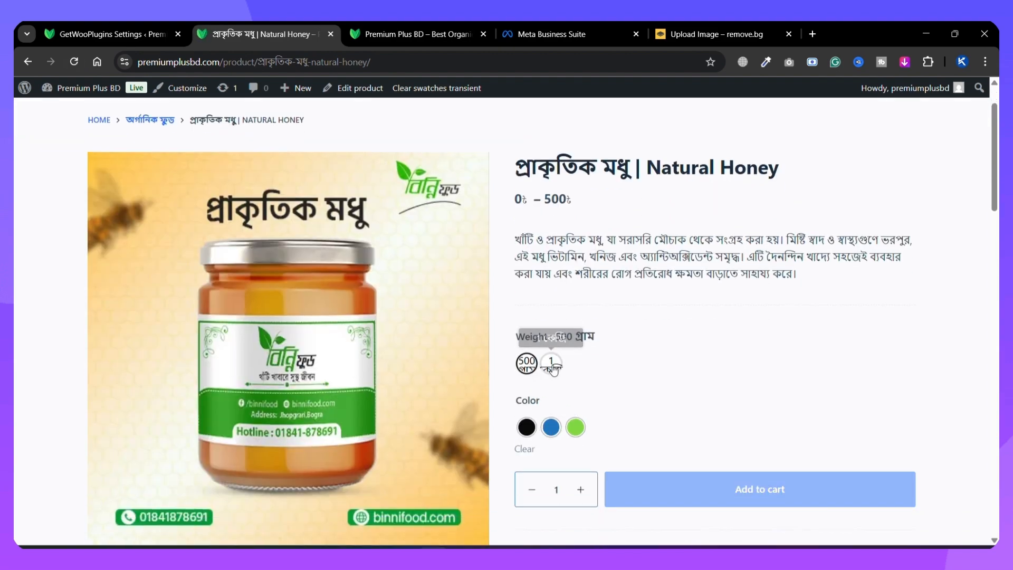
click(527, 427)
click(550, 427)
click(575, 427)
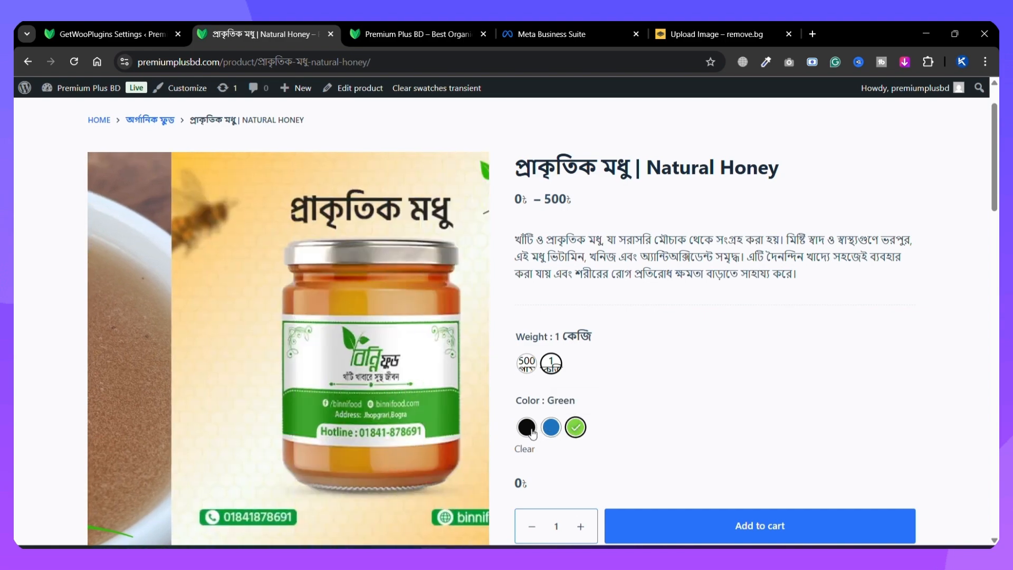
click(527, 427)
click(527, 364)
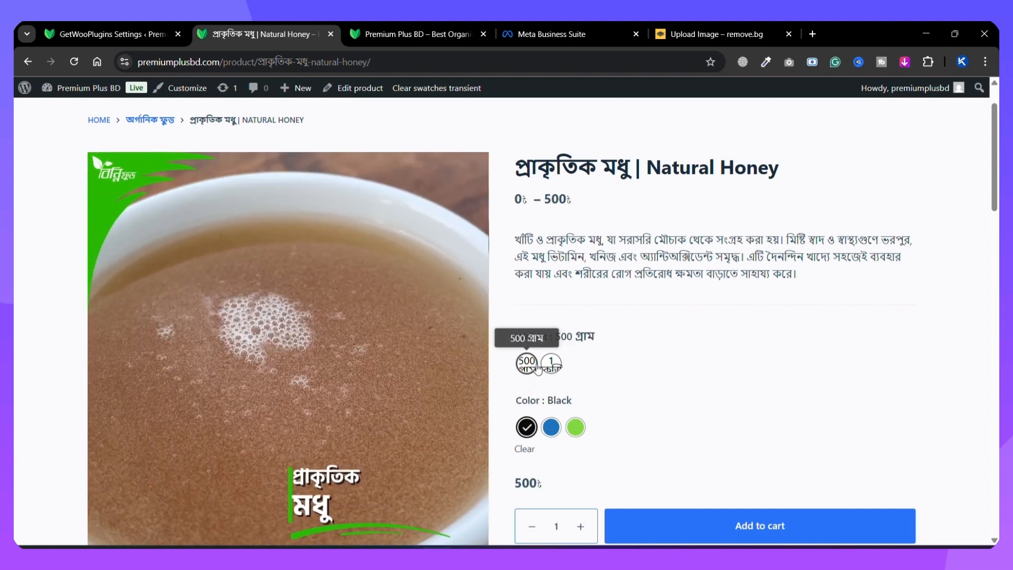
click(555, 369)
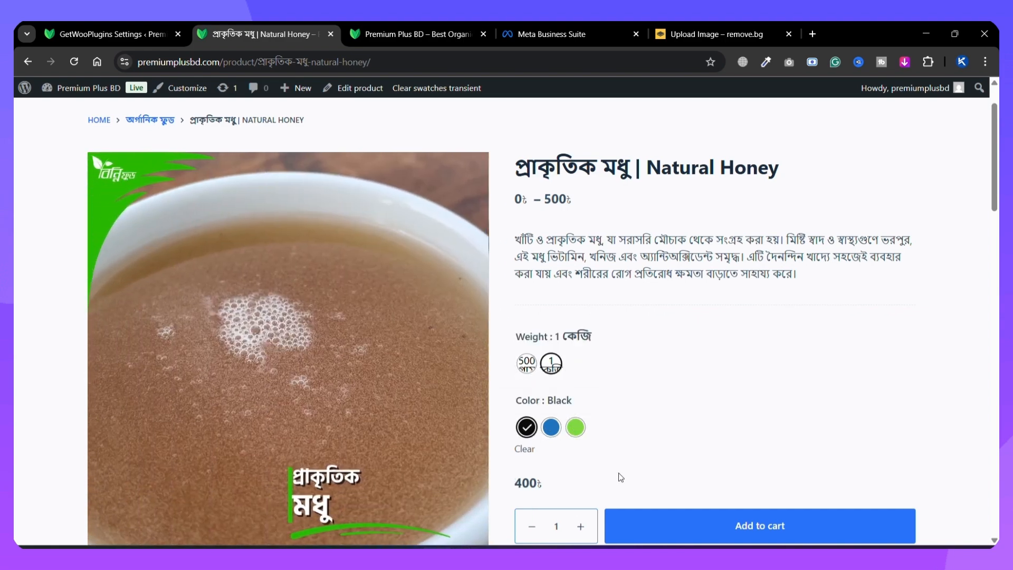
Step: Set the Shape Style back to Squared Shape, save the settings and reload the product page
click(151, 26)
click(331, 366)
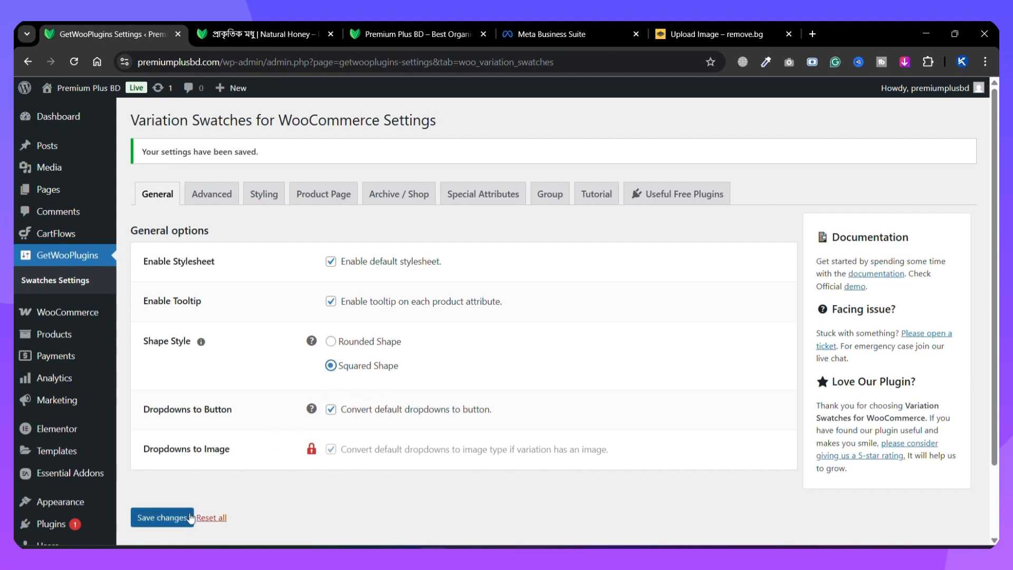
click(162, 517)
key(ctrl+Tab)
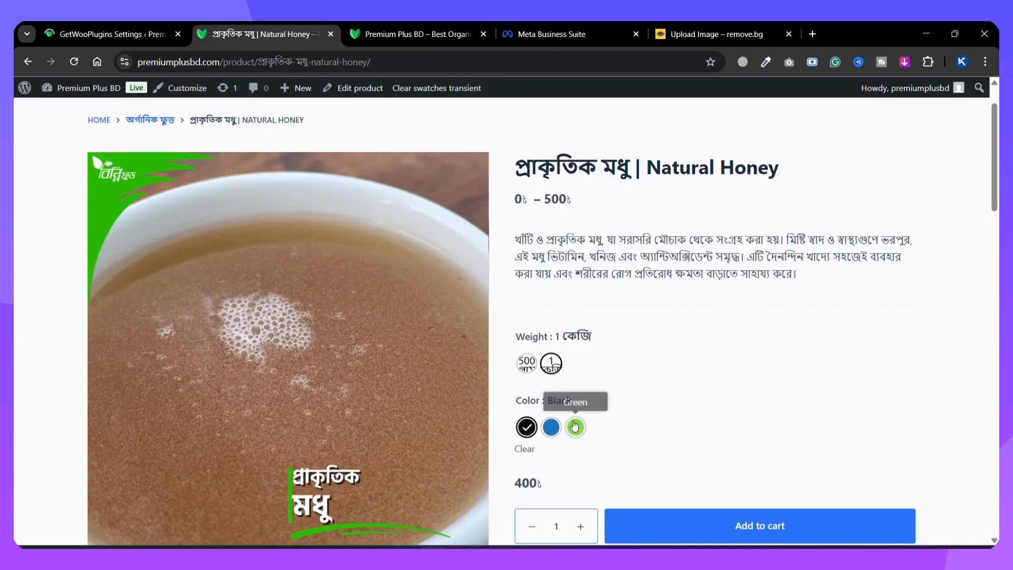
click(74, 62)
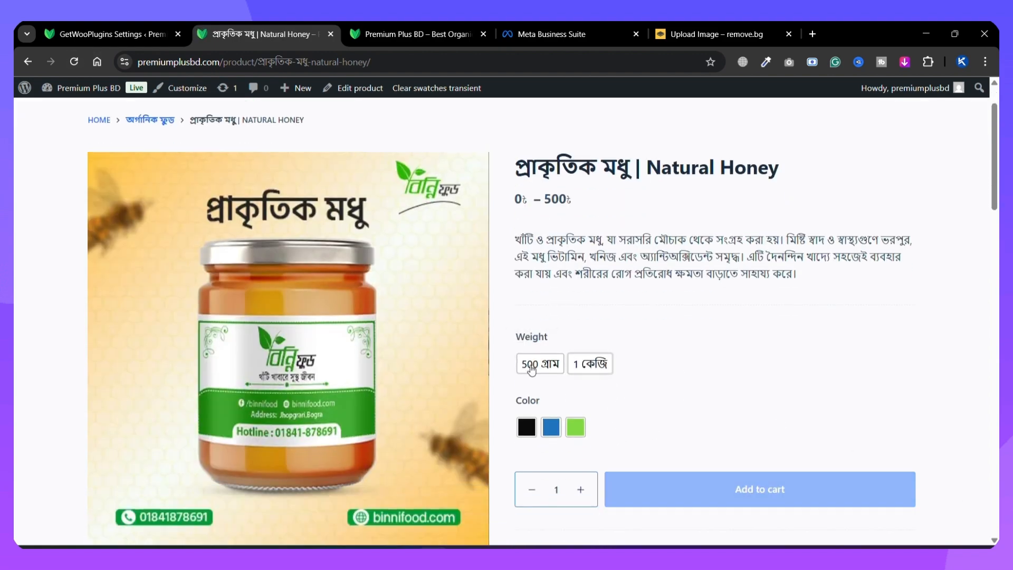
Step: Turn off the tooltip on product attributes in the swatches settings, save, and reload the product page
click(118, 33)
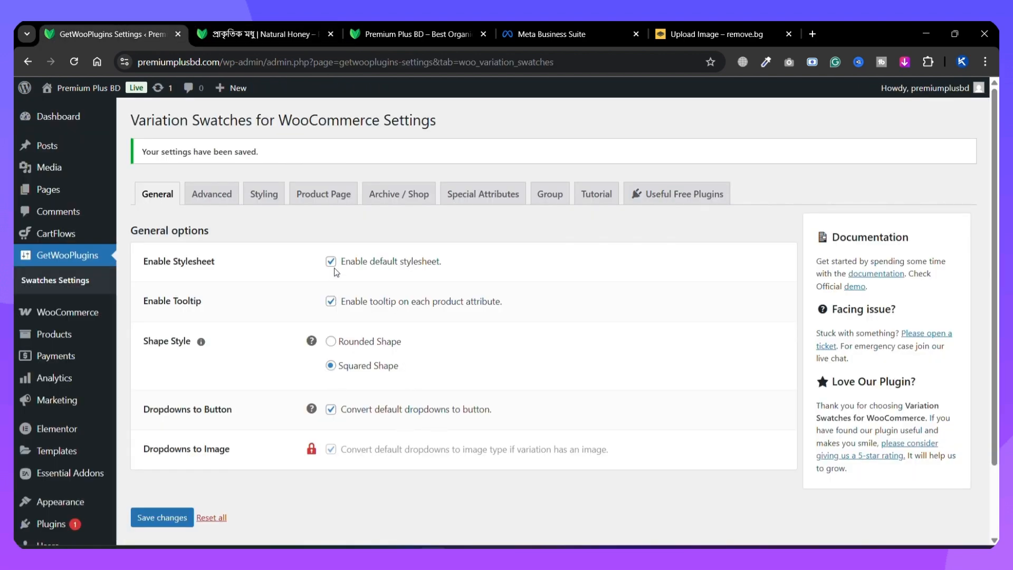
click(331, 302)
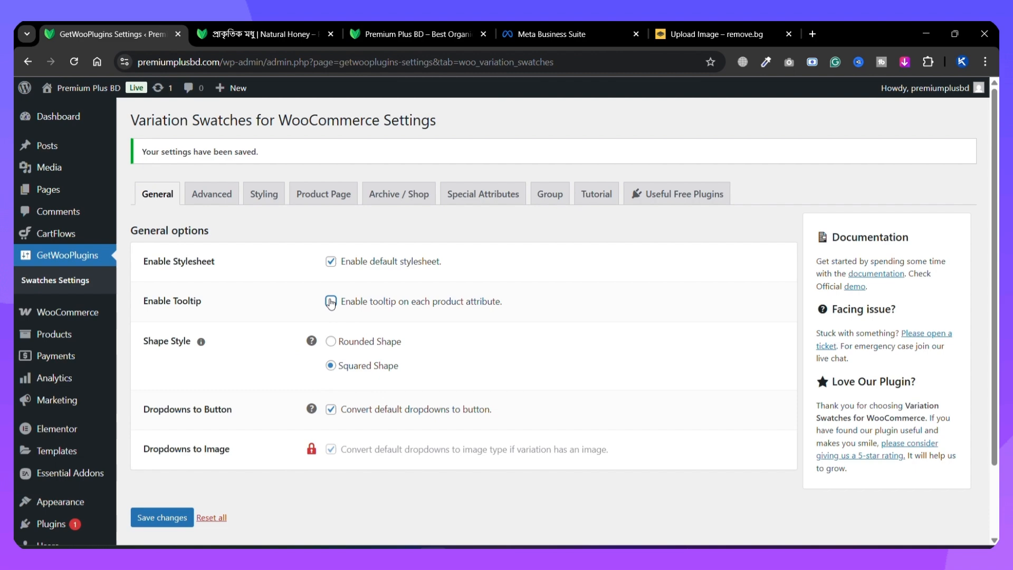
click(168, 519)
click(221, 25)
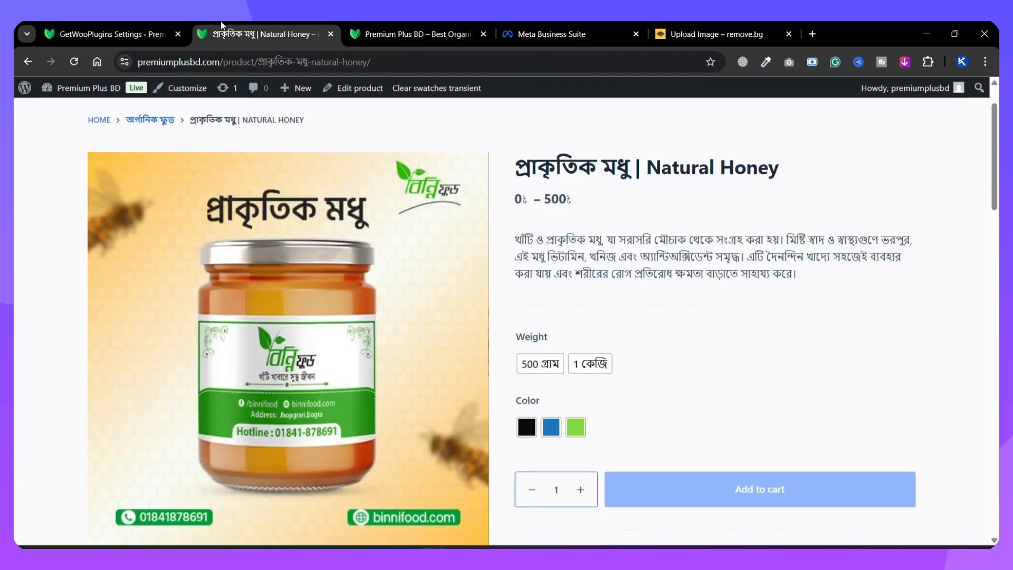
click(74, 63)
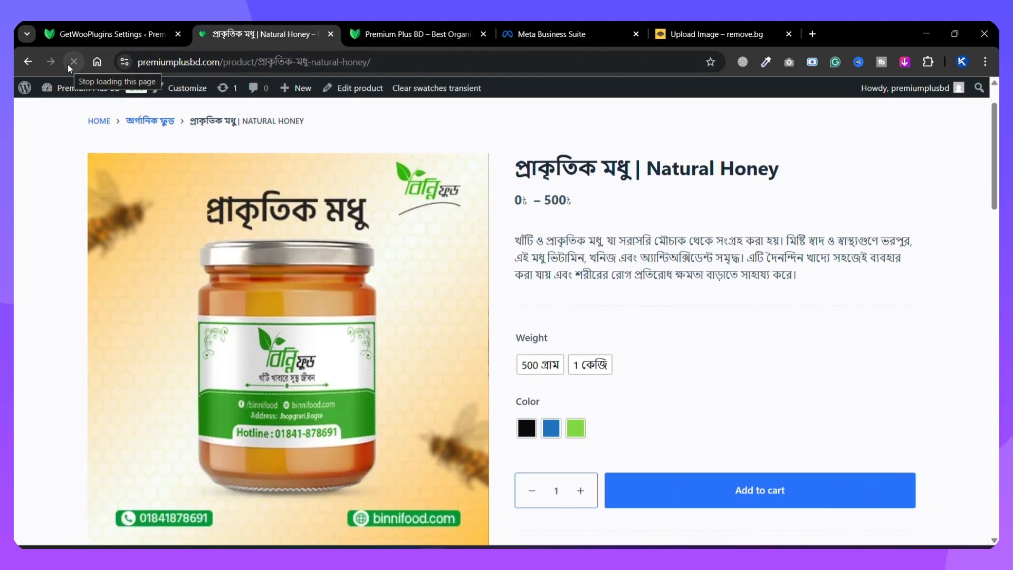
Step: Return to the general swatches settings, enable the tooltip on each product attribute again and save
click(172, 28)
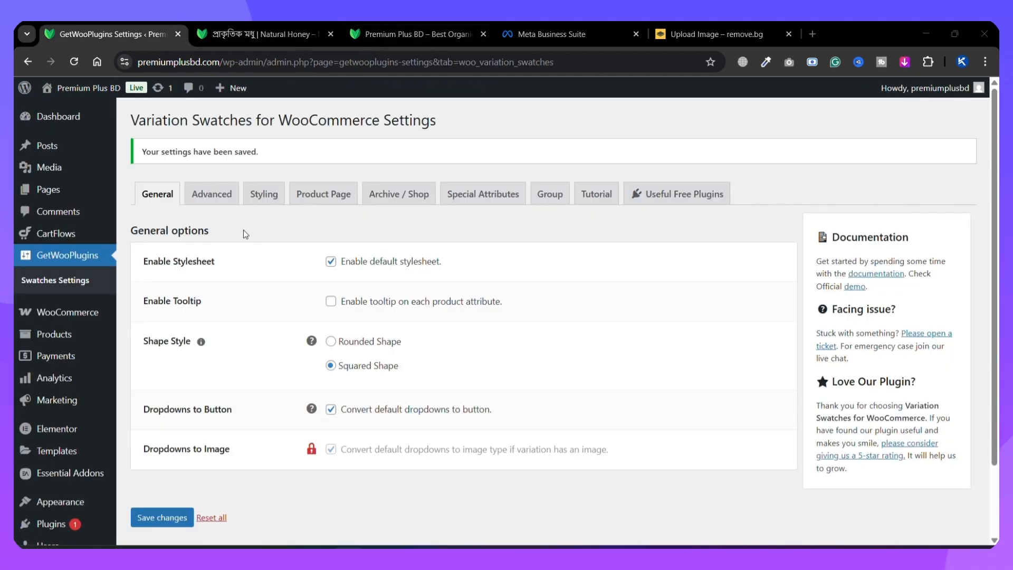
click(220, 199)
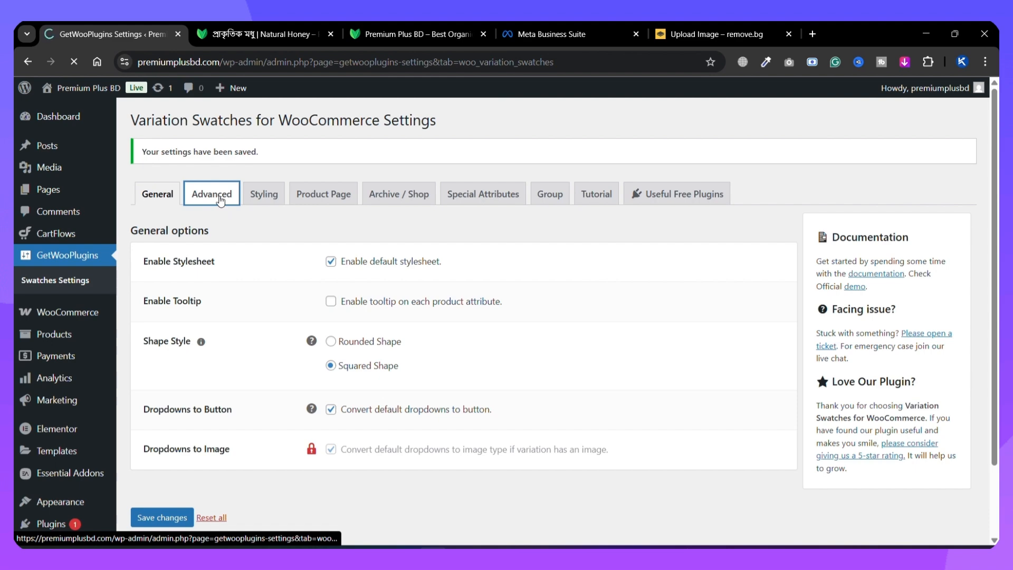
click(154, 162)
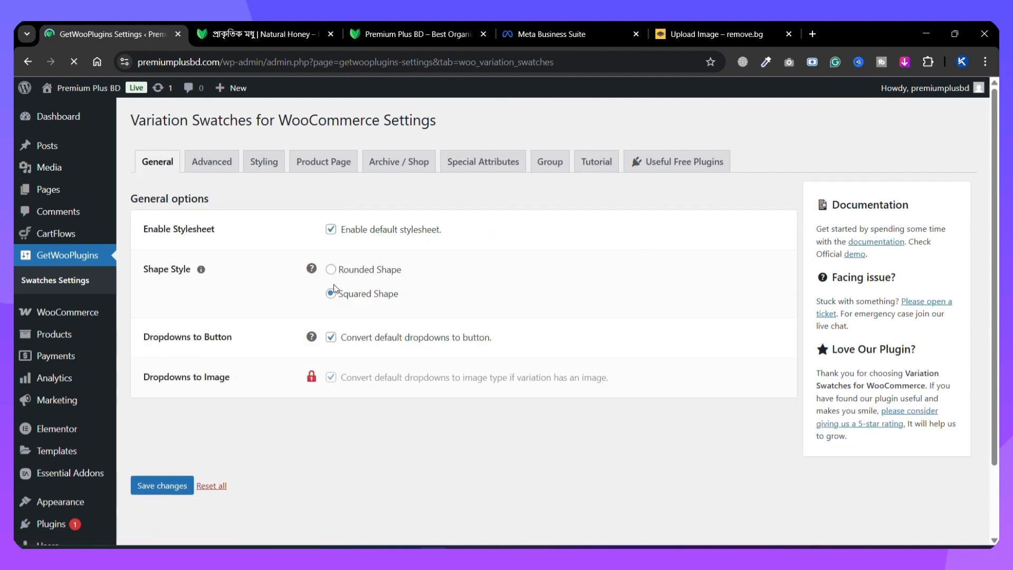
click(331, 269)
click(167, 487)
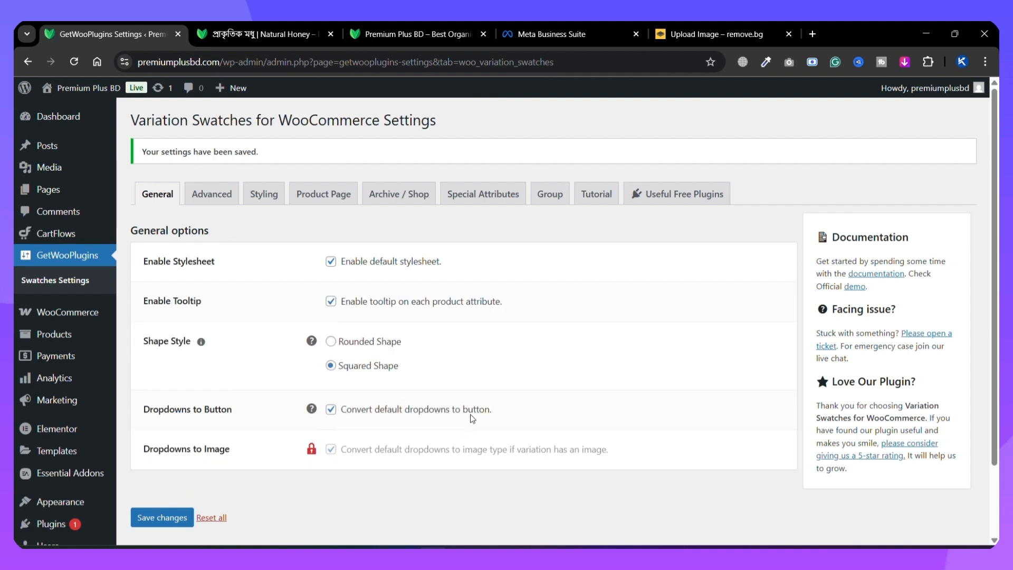
Step: Turn off converting default dropdowns to buttons, save, and try the Blue and Black swatches on the reloaded product page
click(332, 410)
click(174, 516)
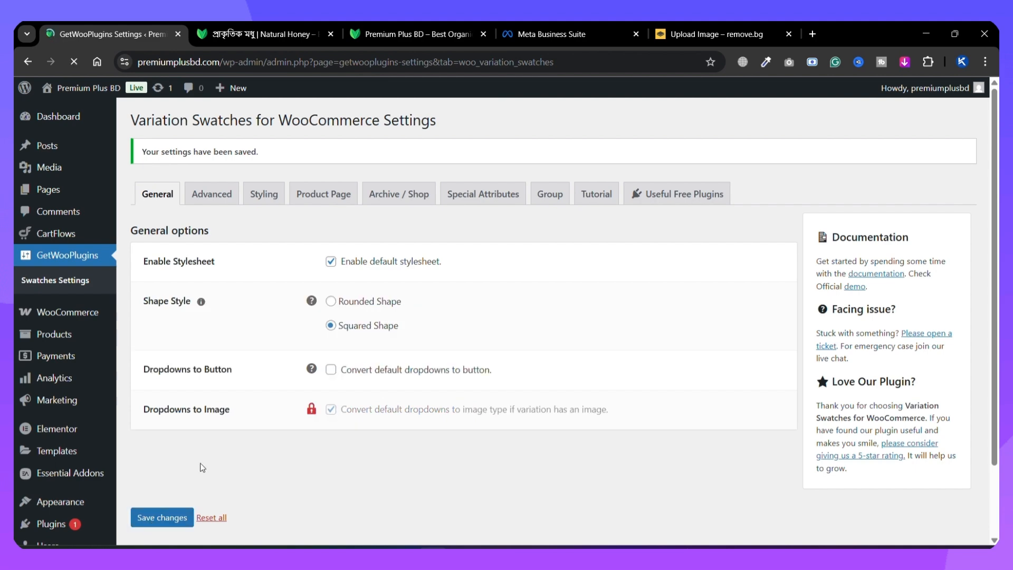
click(305, 32)
click(74, 61)
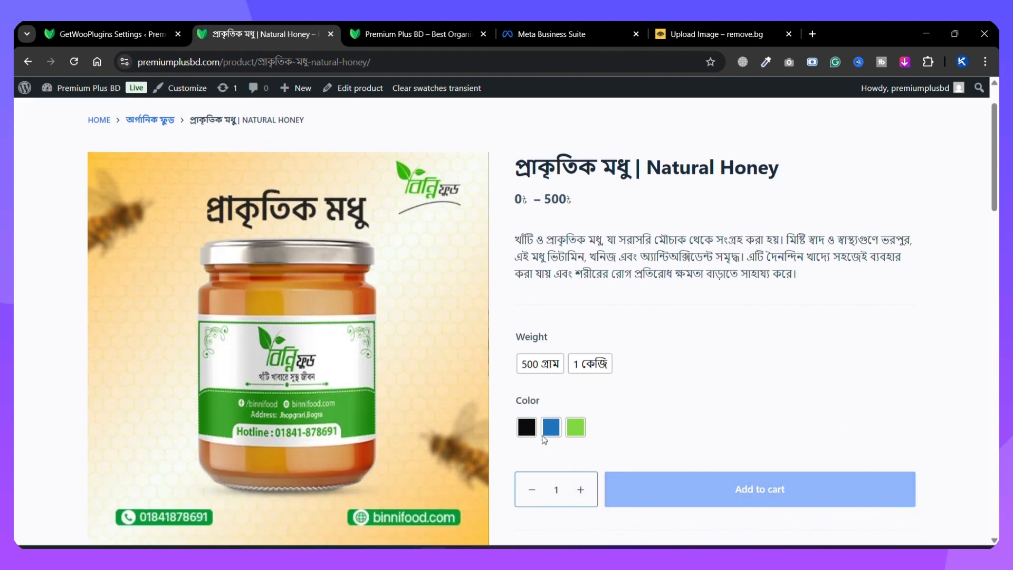
click(550, 428)
click(525, 426)
Step: Re-enable converting default dropdowns to buttons in the swatches settings and save the changes
click(106, 34)
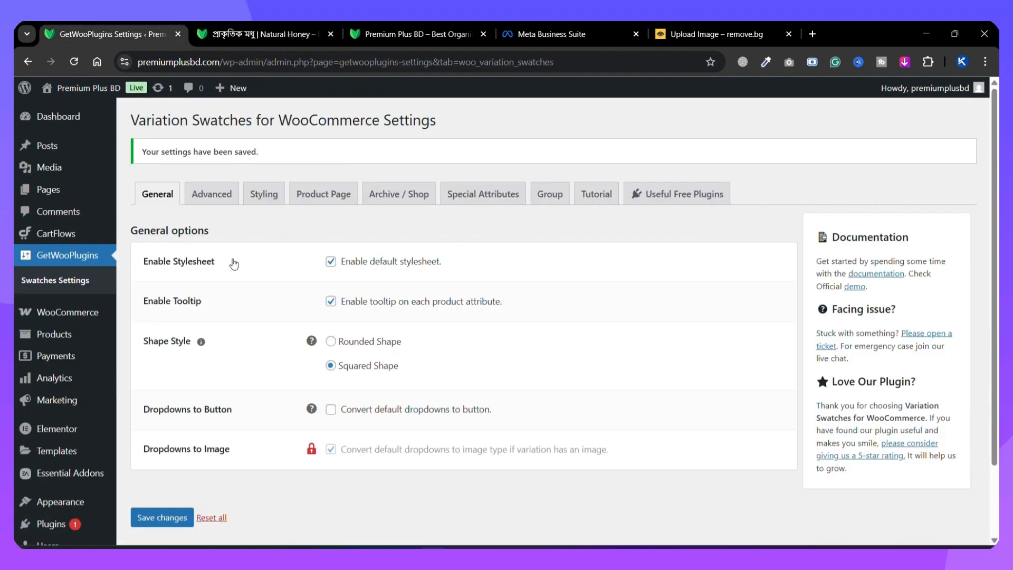
click(331, 412)
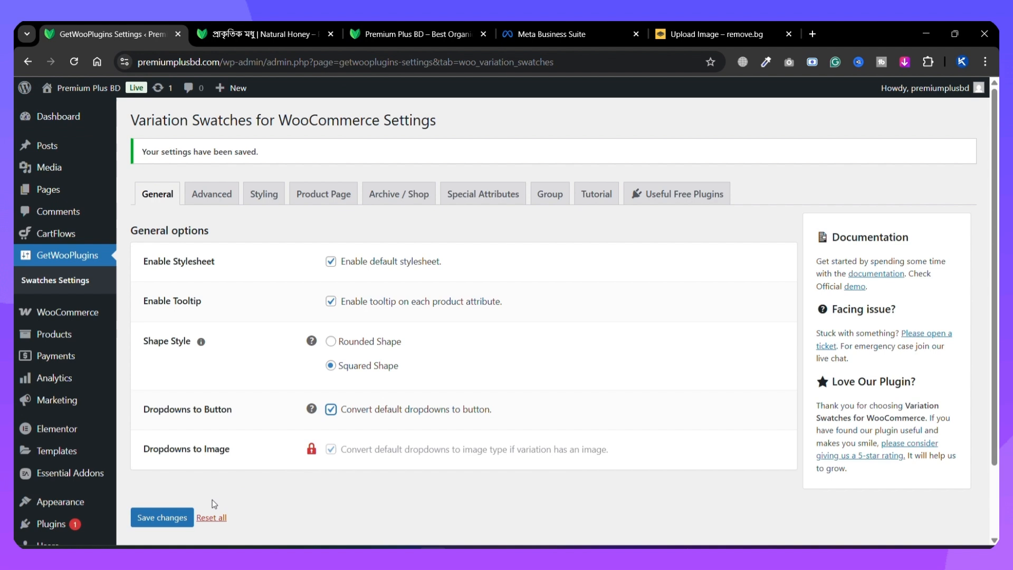
click(180, 516)
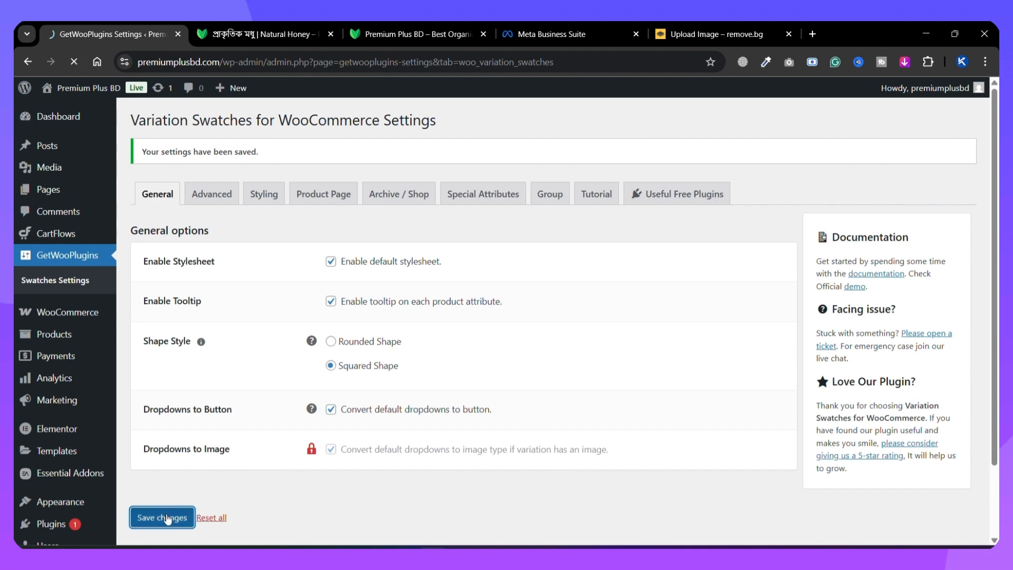
Step: Examine the tick color, cross color and swatch size settings under Styling, and compare them with the product page's swatches
click(264, 198)
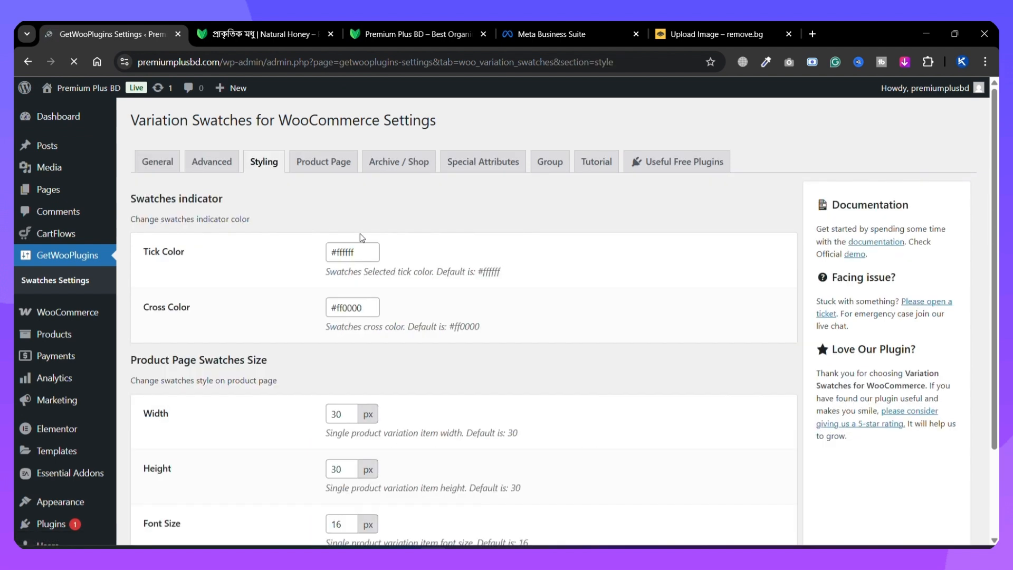
scroll(263, 266, down, 1)
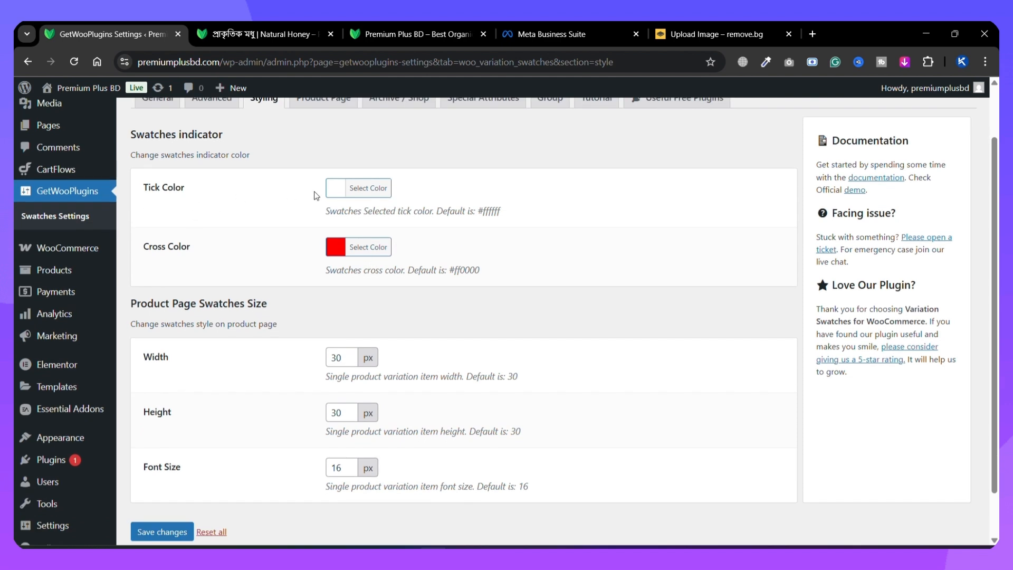
scroll(327, 276, down, 1)
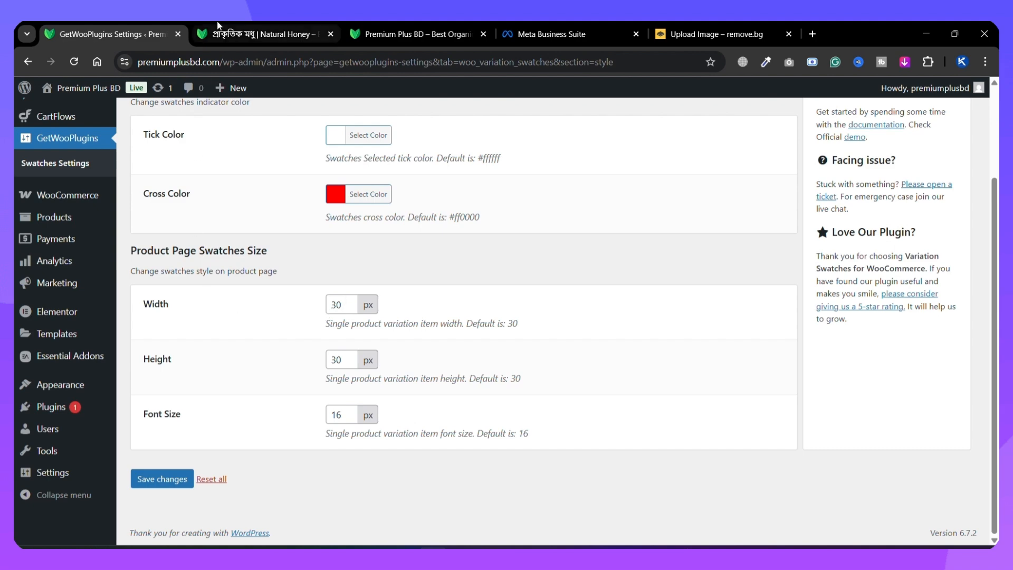
click(261, 34)
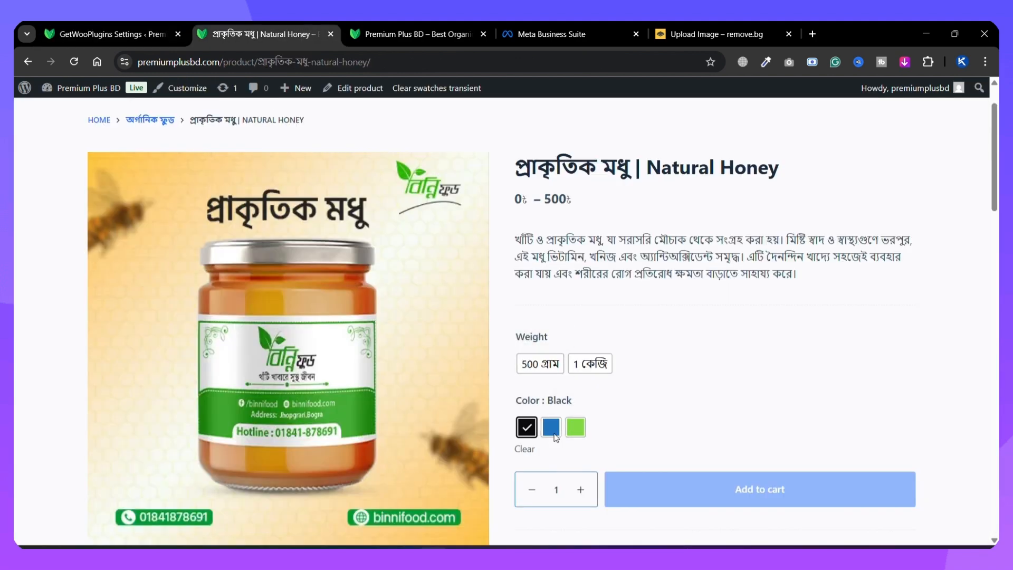
Step: Open the plugin's Product Page settings and examine the single product options, from showing the selected attribute to the attribute display limit
click(85, 34)
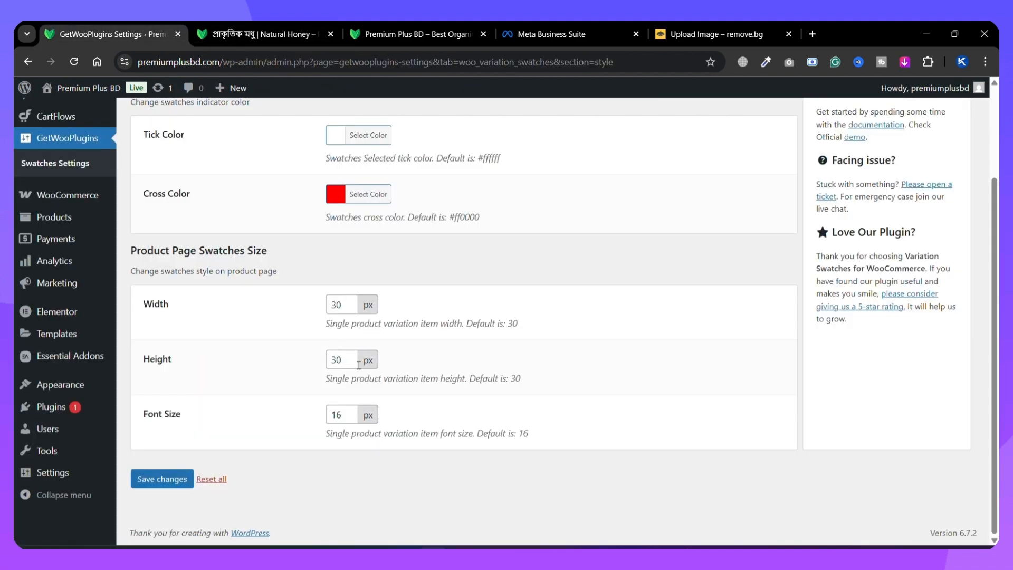
scroll(358, 365, up, 3)
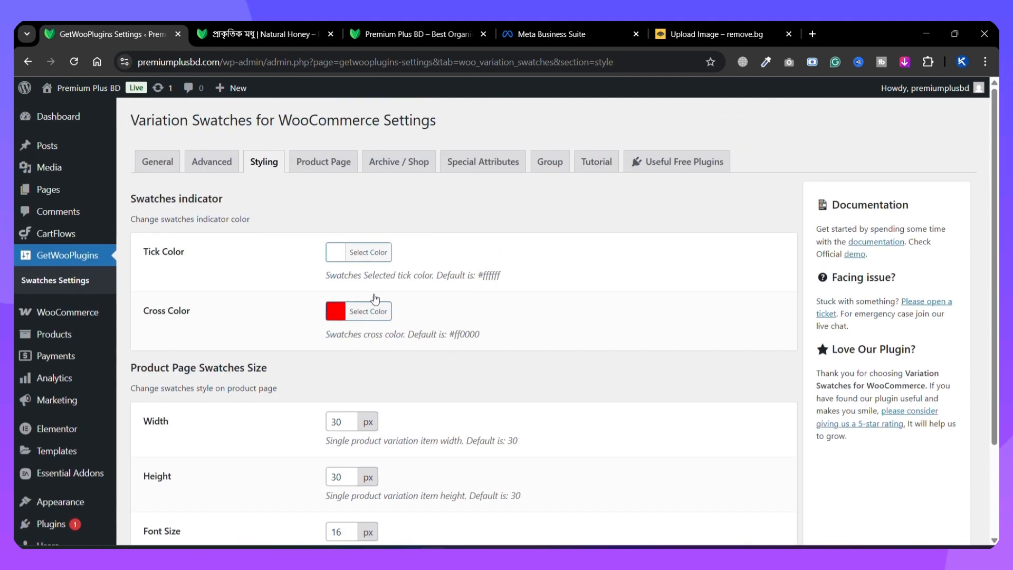
click(326, 168)
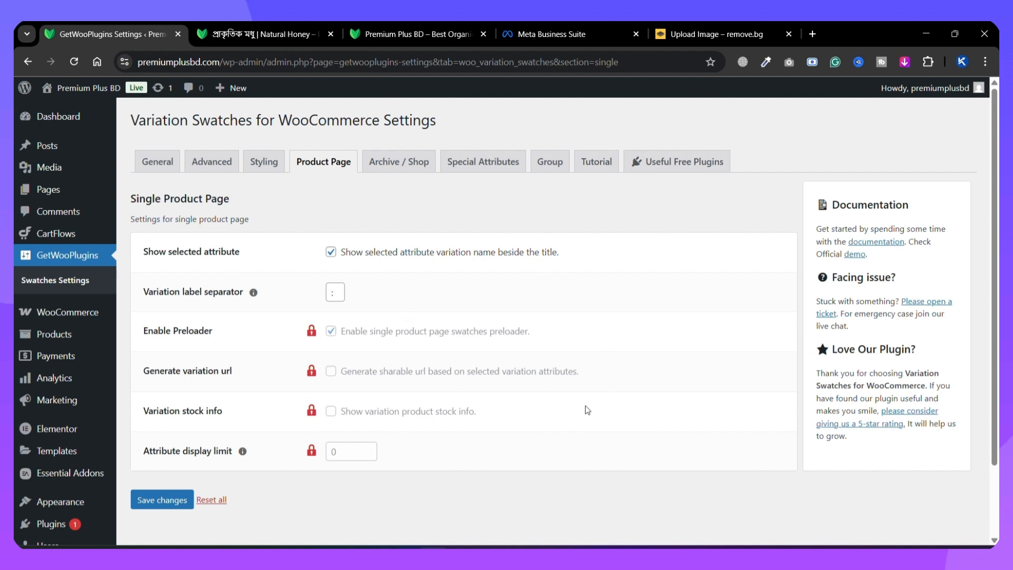
scroll(469, 319, down, 3)
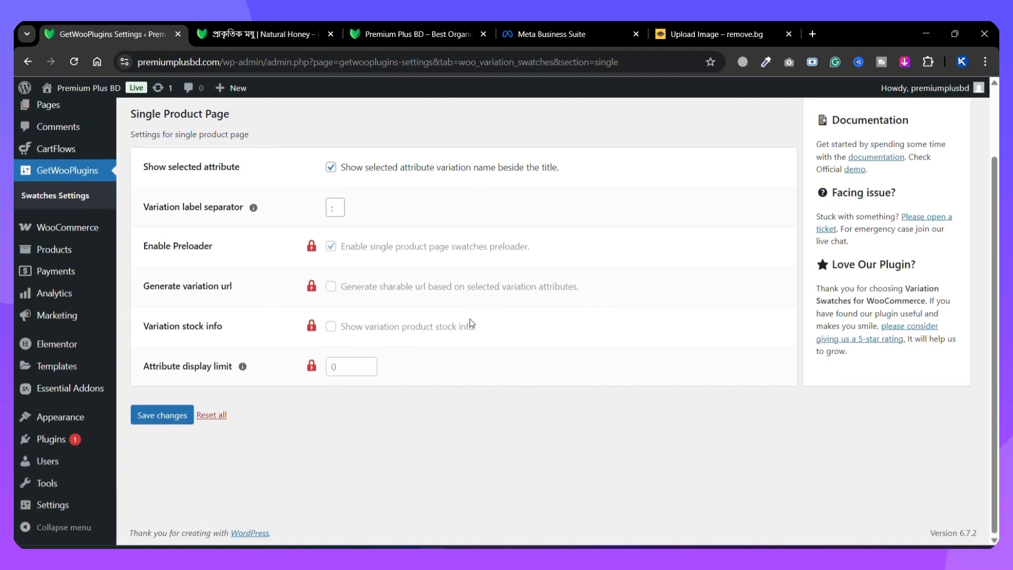
scroll(467, 322, up, 3)
mouse_move(59, 117)
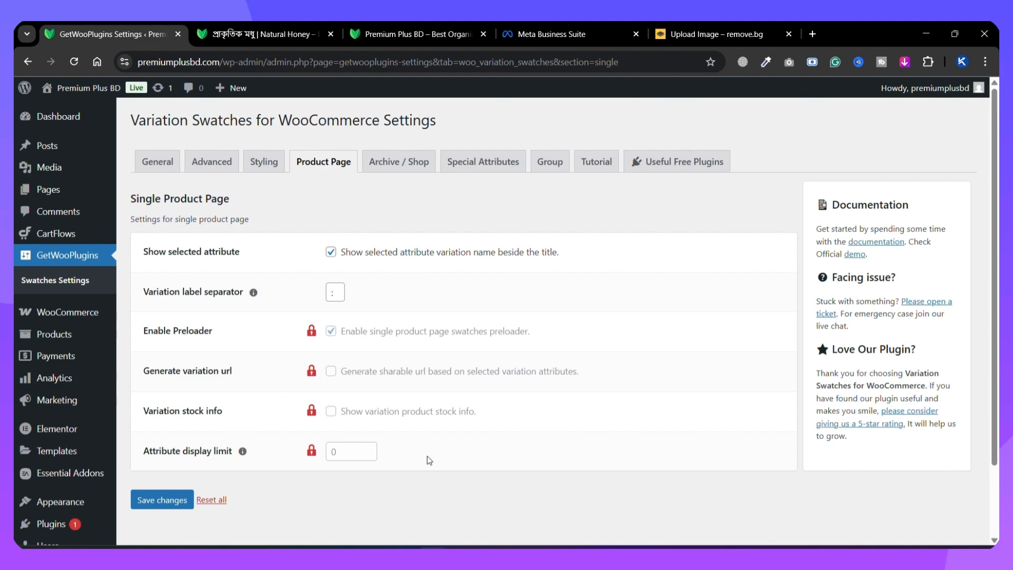
Step: Return to the Natural Honey product page and review it from the weight and color swatches down to the related products
click(261, 23)
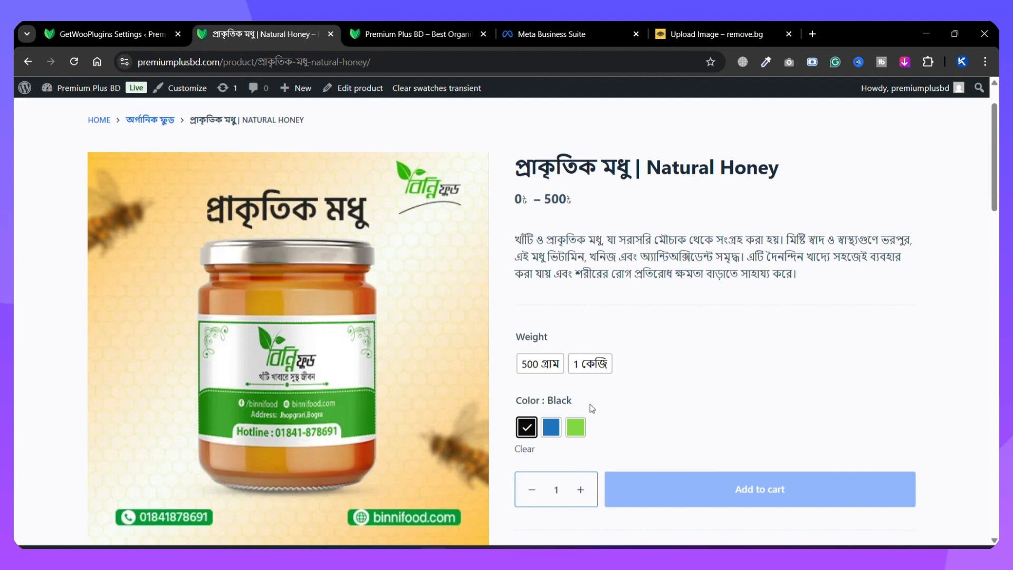
scroll(495, 322, down, 2)
scroll(606, 338, up, 2)
scroll(520, 259, down, 15)
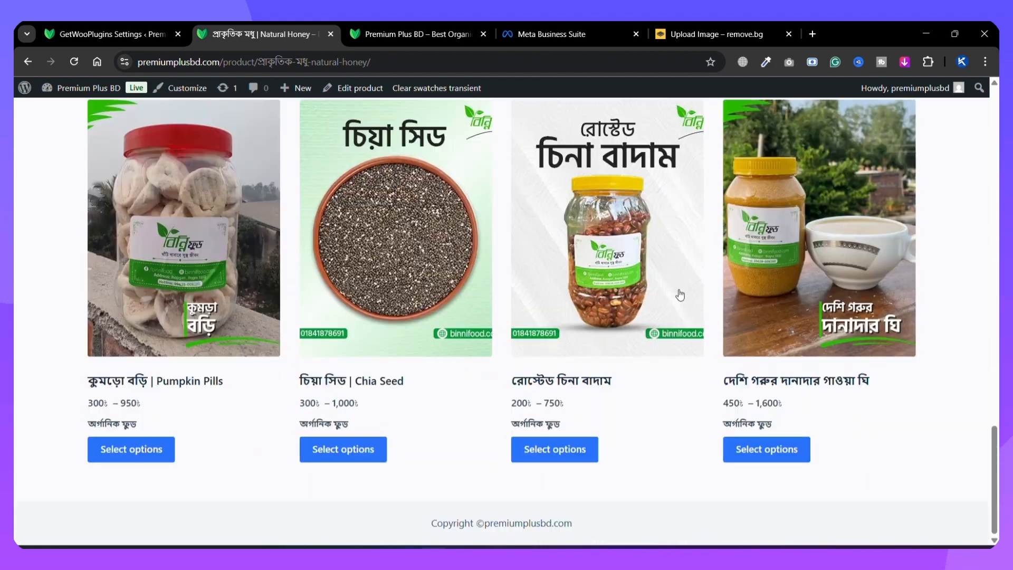
scroll(765, 327, up, 5)
scroll(775, 306, down, 5)
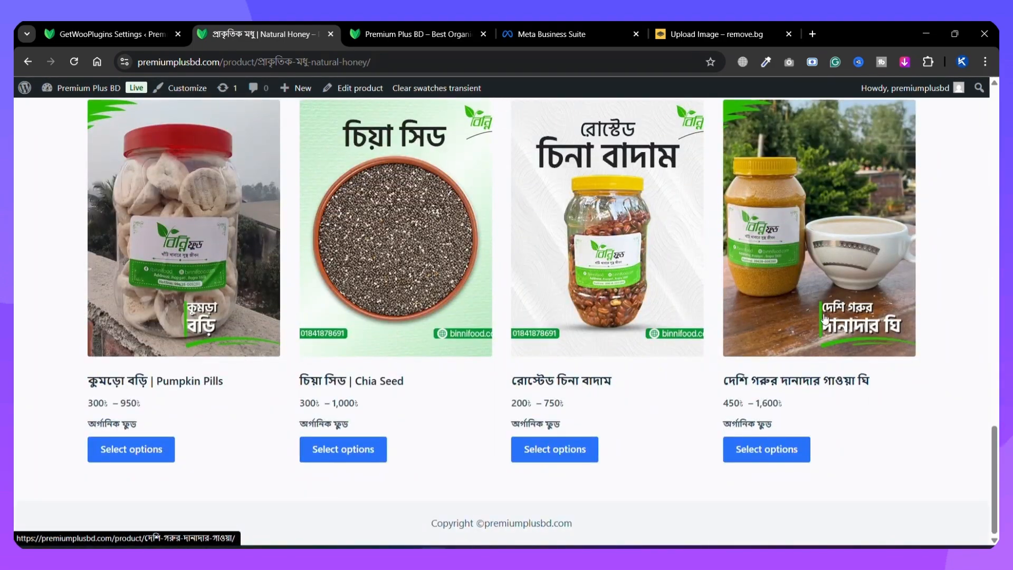
scroll(803, 315, up, 10)
scroll(803, 315, up, 15)
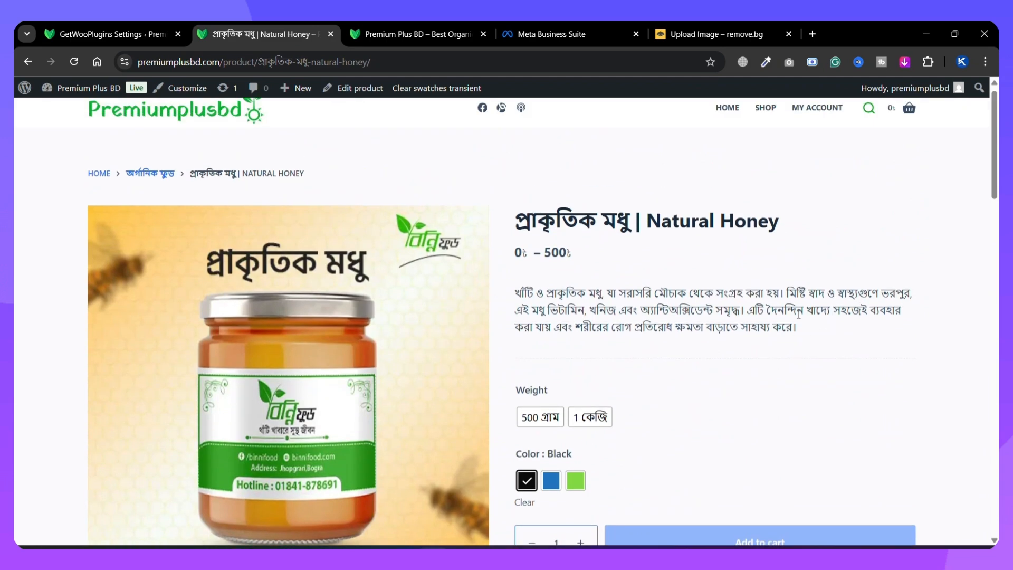
scroll(797, 315, down, 3)
scroll(567, 350, up, 3)
scroll(608, 350, down, 3)
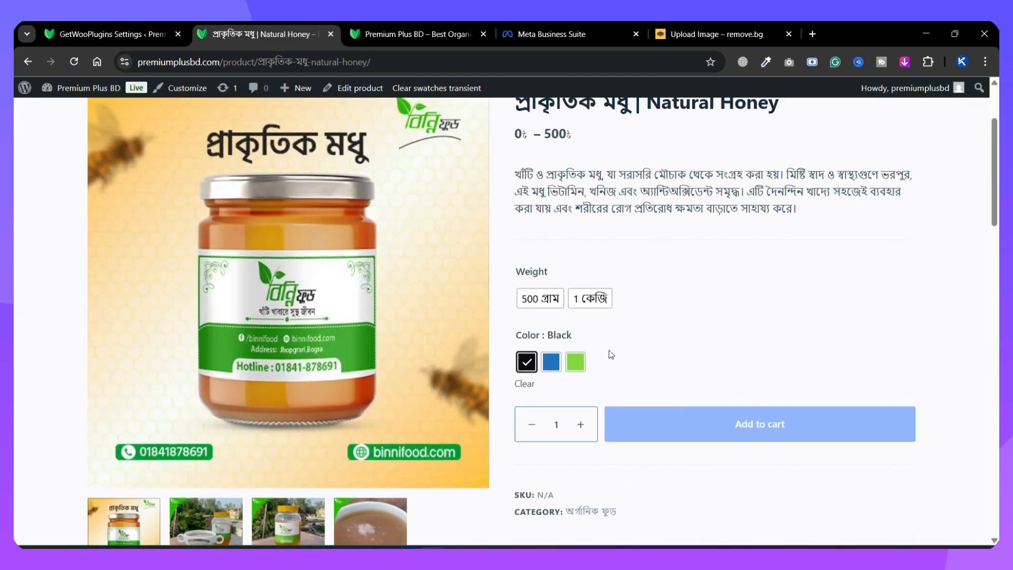
scroll(754, 354, up, 2)
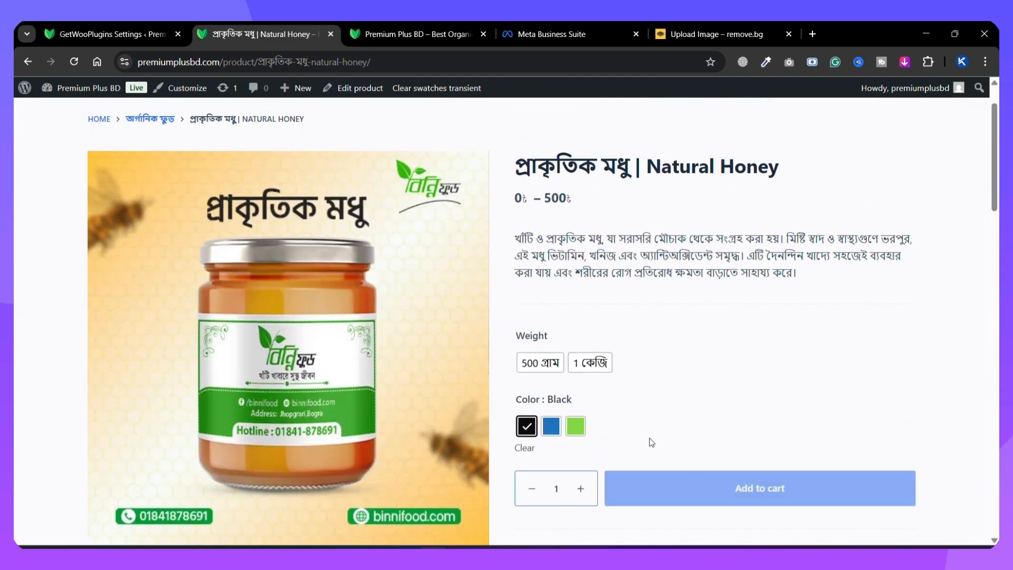